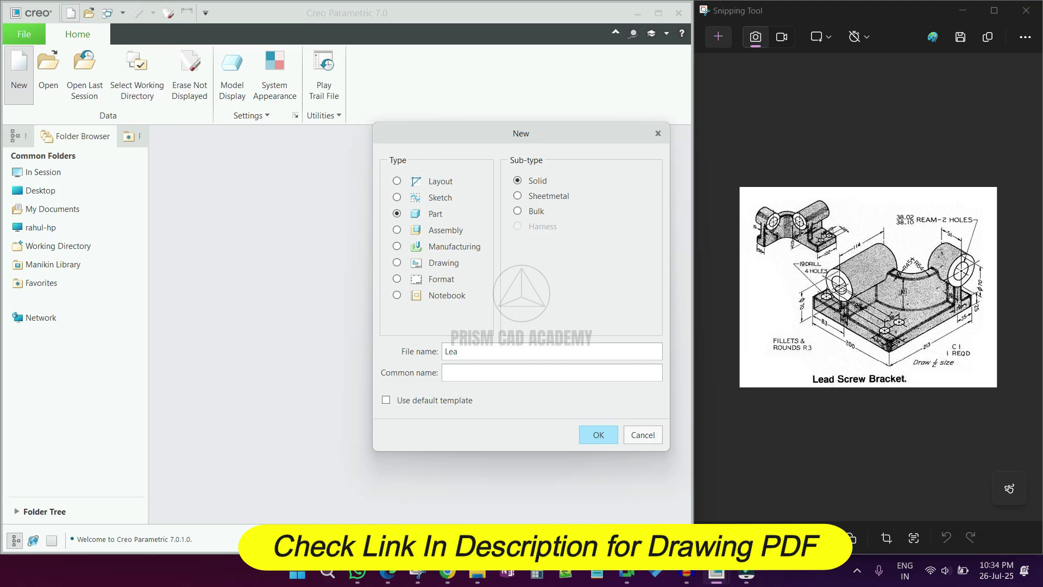
Step: Create a solid part named Lead_Screw_Bracket using the mmns_part_solid_abs template
text(_S)
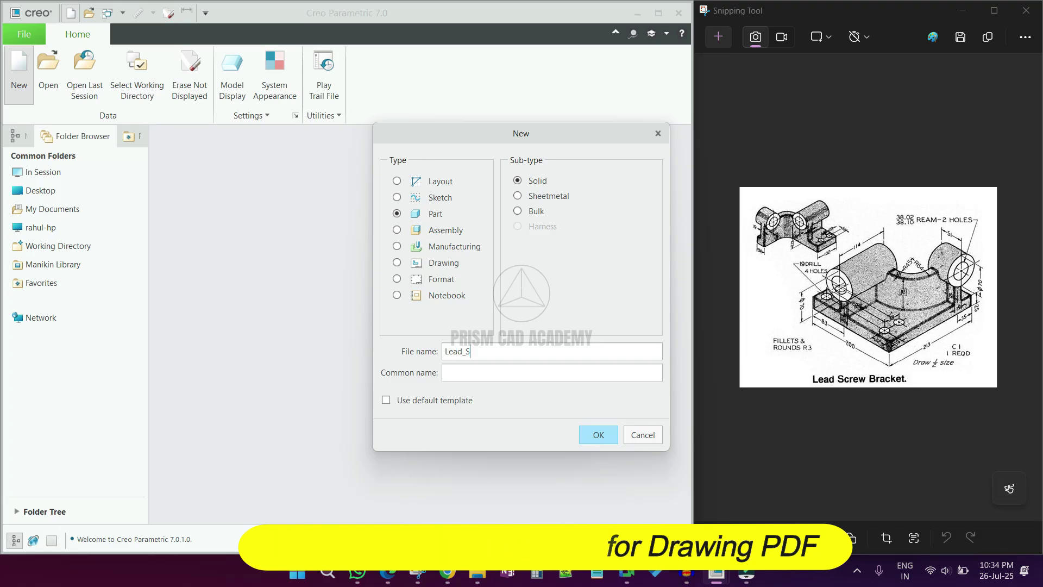
text(crew_Bracket)
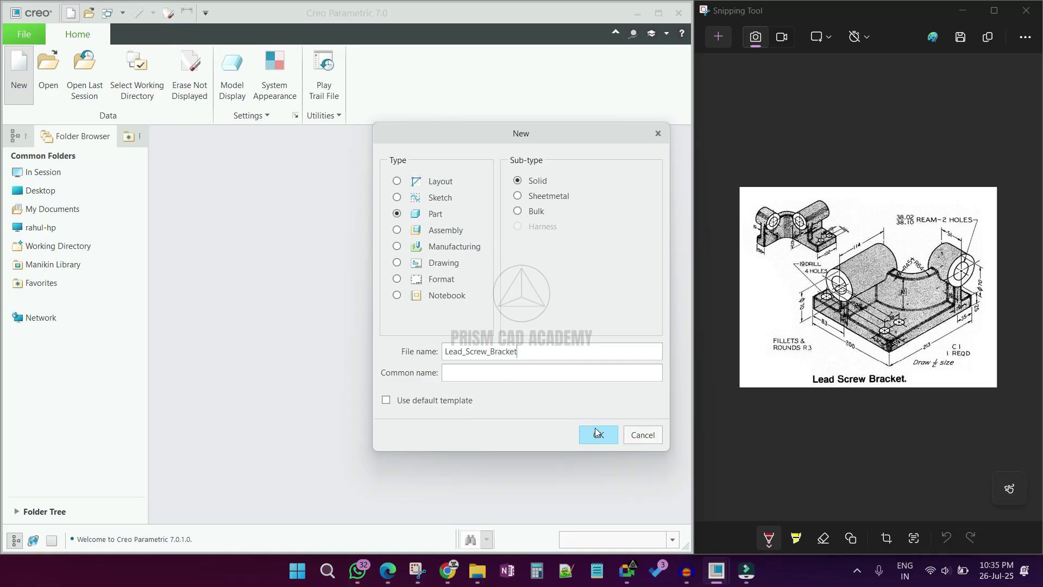
click(608, 441)
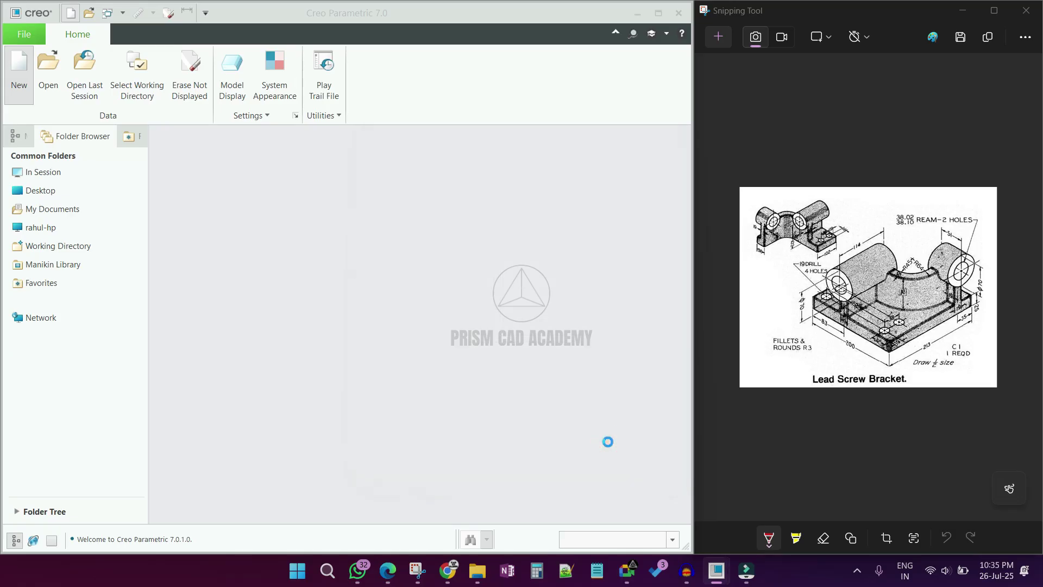
drag(243, 161, 189, 161)
text(mmns_part_solid_abs)
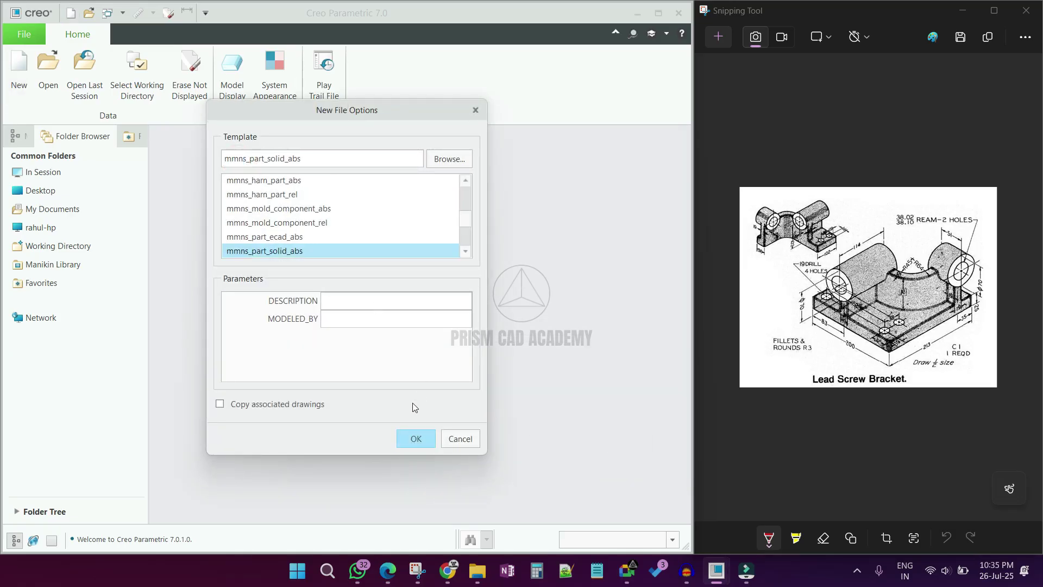
click(415, 431)
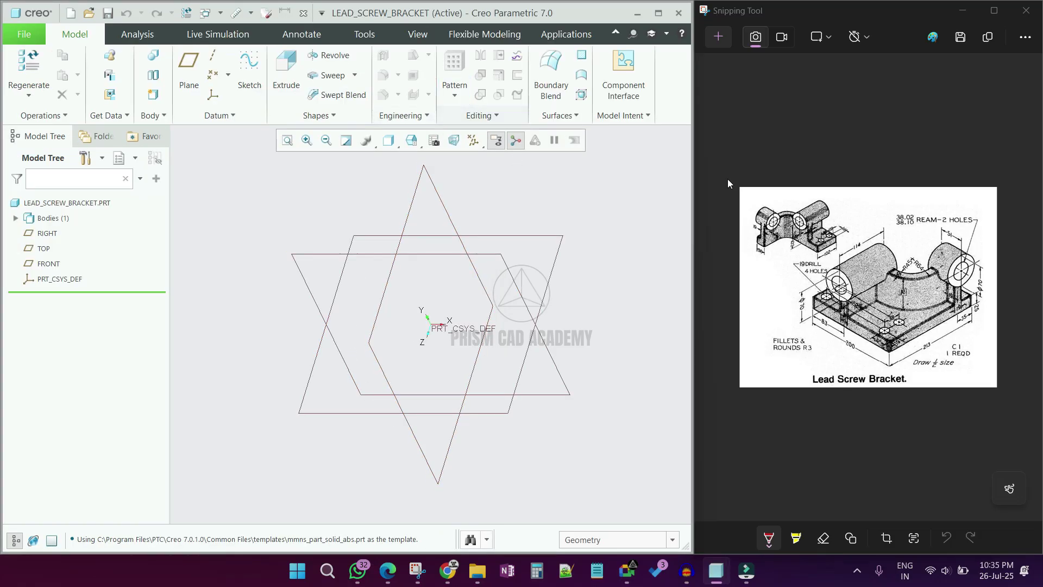
Step: Mark the front, right and top view directions on the reference drawing with arrows and the letters F, R and T
click(784, 373)
mouse_move(788, 363)
mouse_down()
mouse_move(797, 363)
mouse_move(780, 379)
mouse_move(798, 383)
mouse_up()
mouse_move(978, 375)
mouse_down()
mouse_move(955, 368)
mouse_move(976, 353)
mouse_move(993, 375)
mouse_up()
mouse_move(884, 191)
mouse_down()
mouse_move(885, 223)
mouse_move(912, 193)
mouse_up()
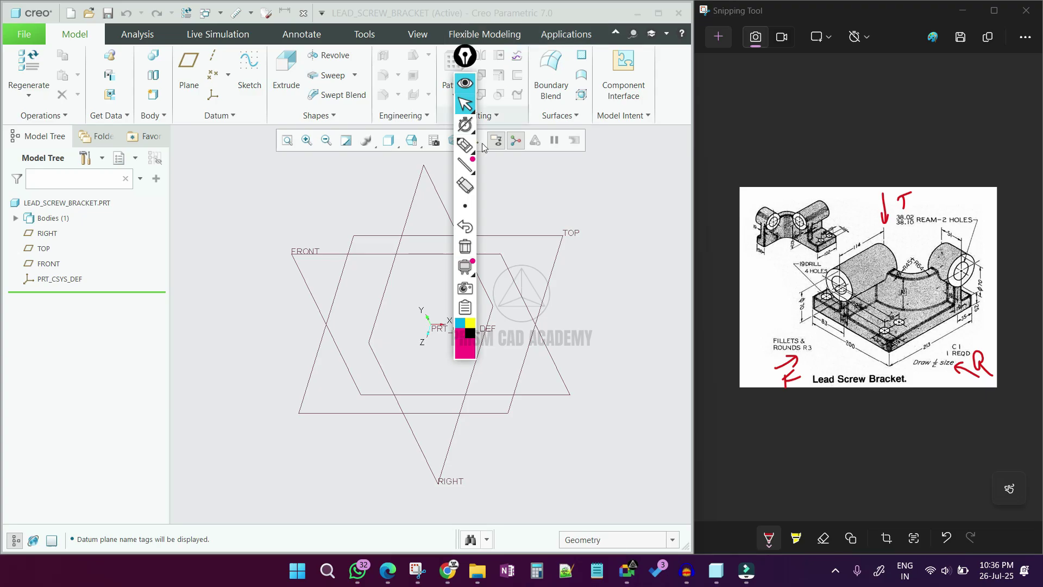
Step: Trace the base plate's outline on the reference drawing with the screen annotation pen and clear the tracing
click(465, 144)
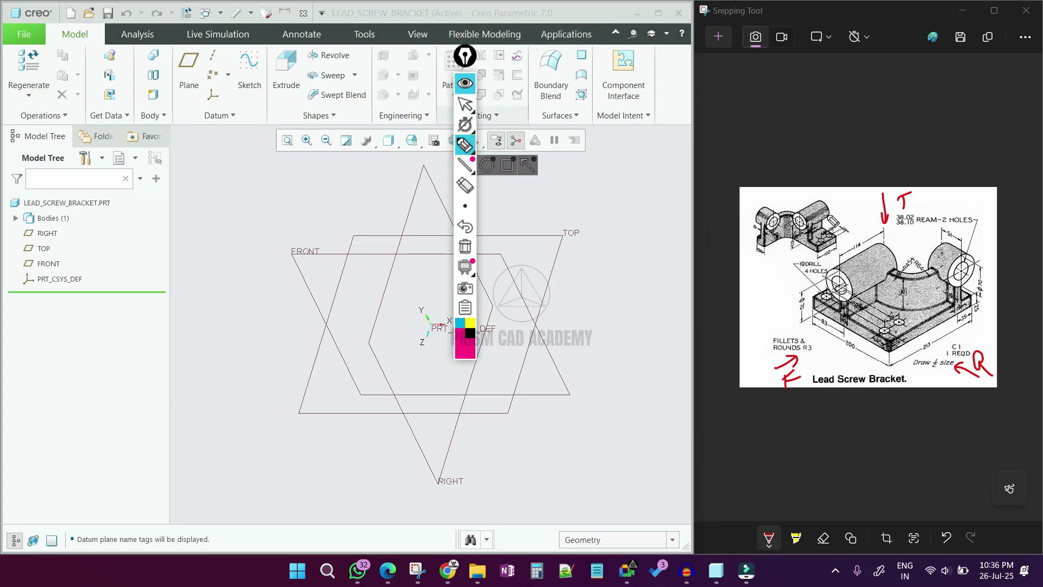
click(815, 297)
drag(815, 298, 858, 274)
mouse_move(815, 298)
mouse_down()
mouse_move(874, 329)
mouse_move(972, 298)
mouse_move(936, 273)
mouse_move(845, 280)
mouse_up()
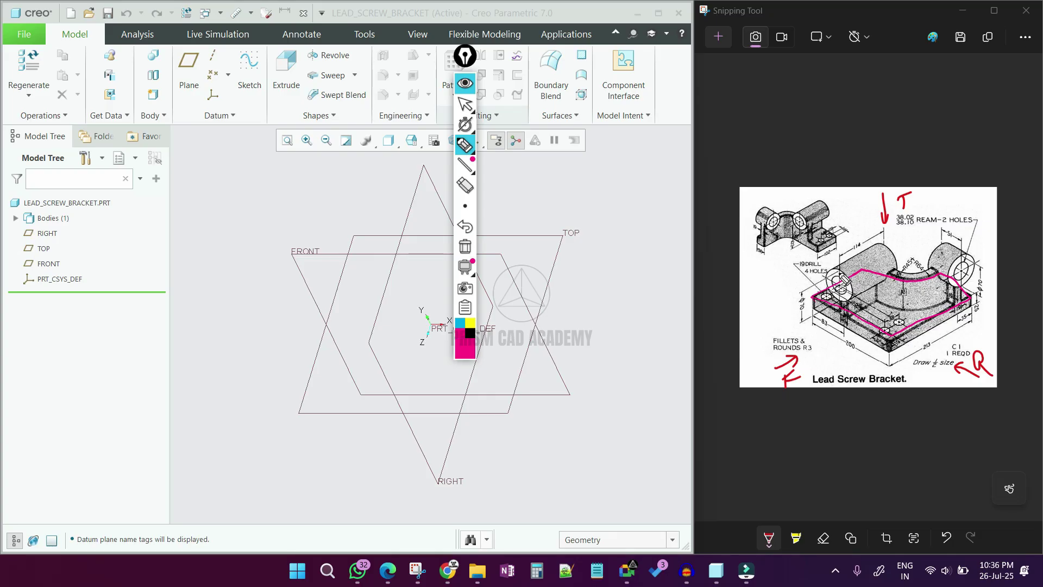
key(ctrl+shift+h)
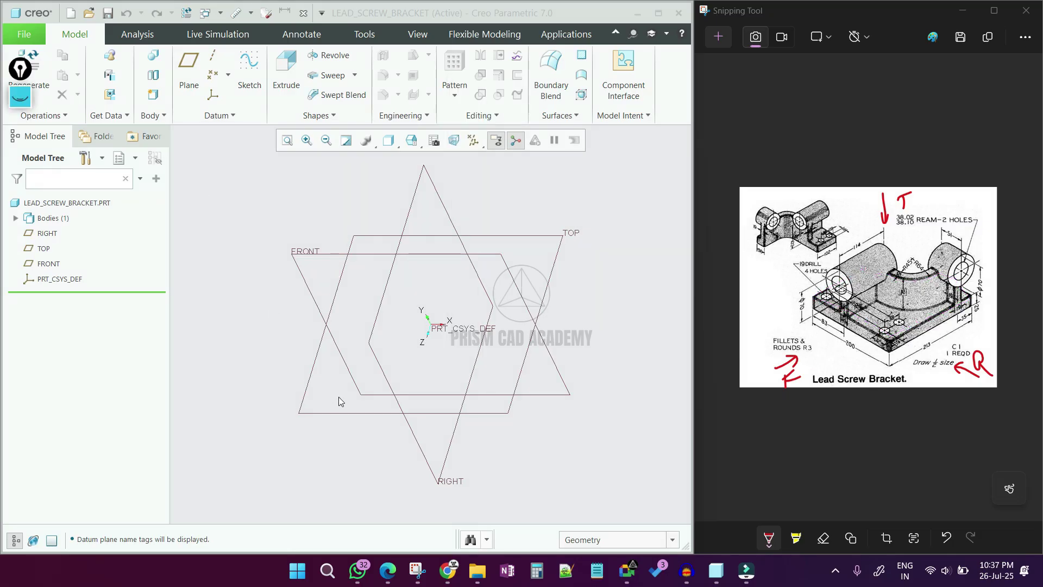
Step: Start an Extrude sketch on the TOP plane and orient the sketch plane parallel to the screen
click(521, 235)
click(286, 71)
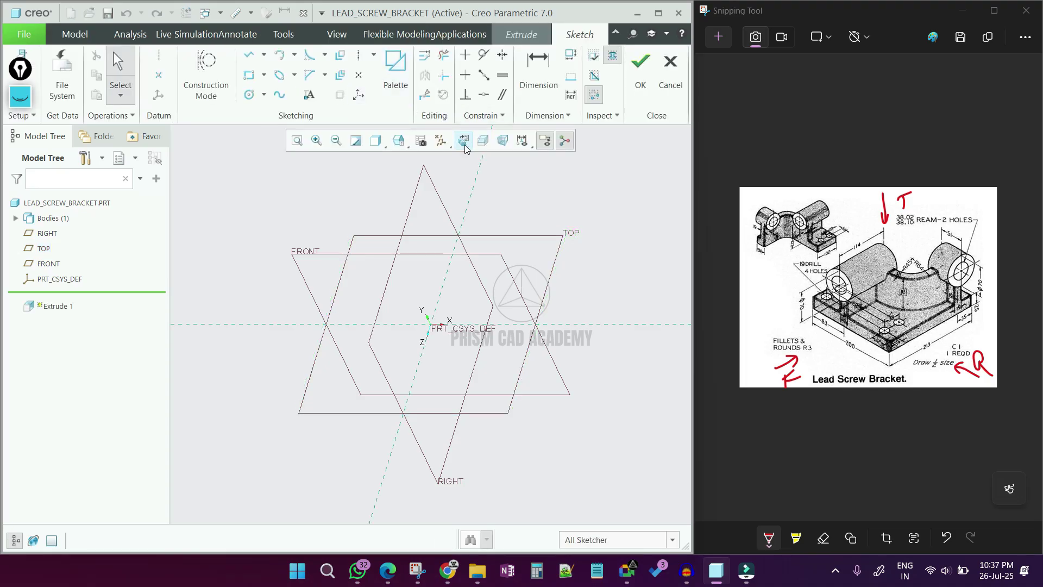
click(463, 140)
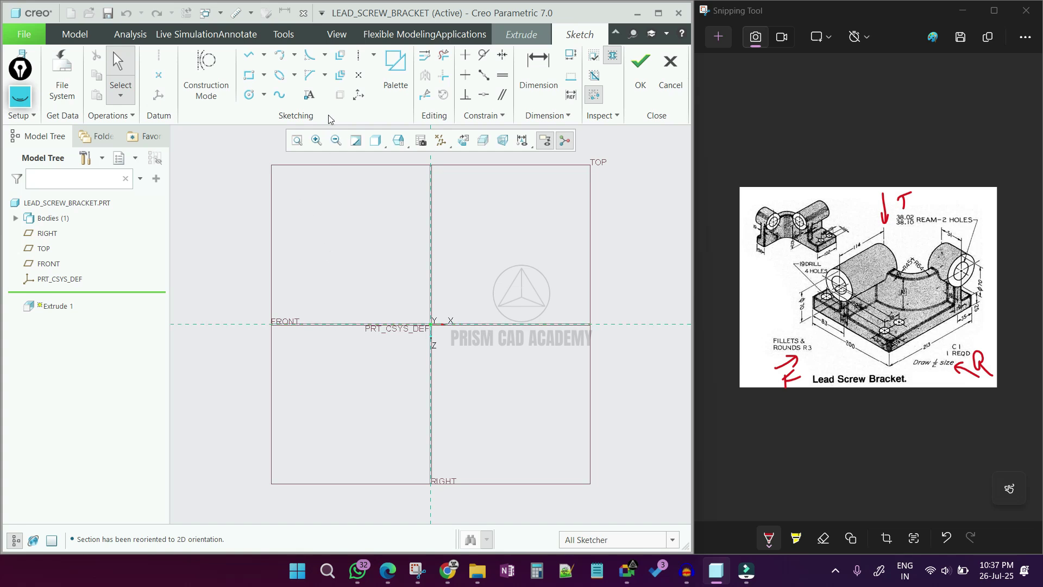
Step: Sketch a center rectangle on the origin, about 372 mm wide and 324 mm high
click(263, 74)
click(269, 125)
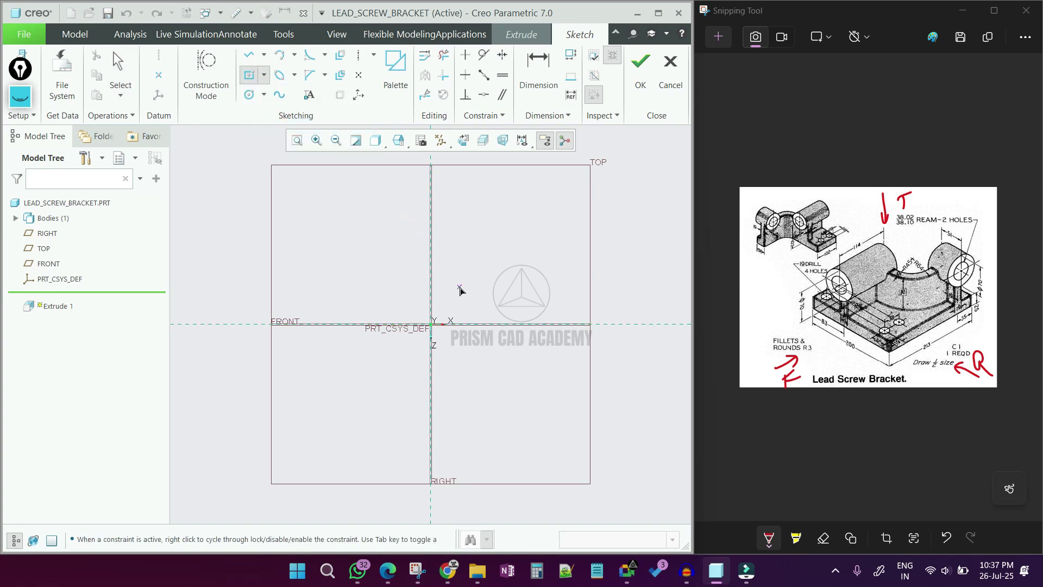
click(263, 80)
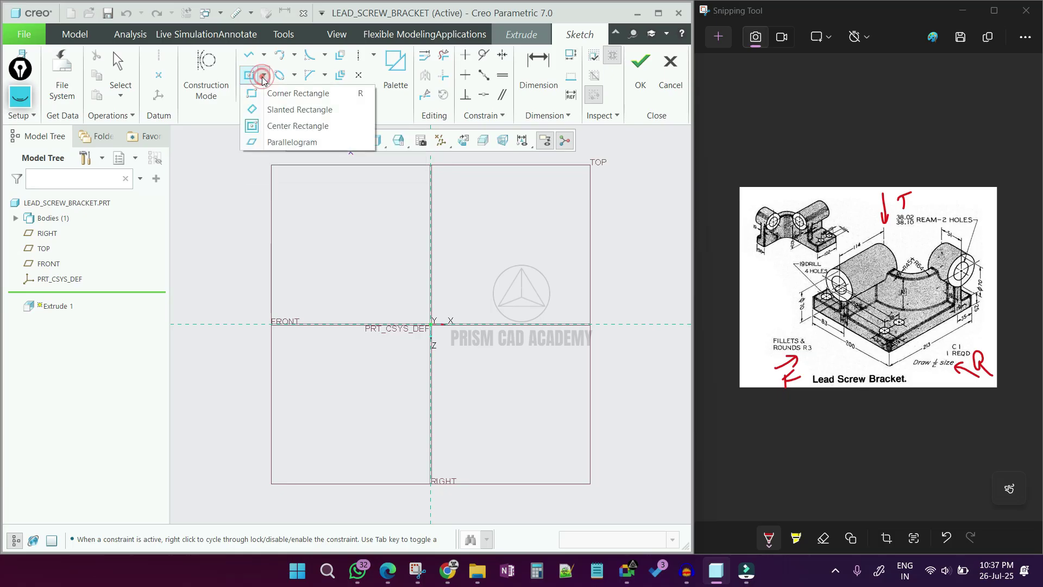
click(272, 120)
click(430, 324)
click(548, 224)
middle_click(548, 224)
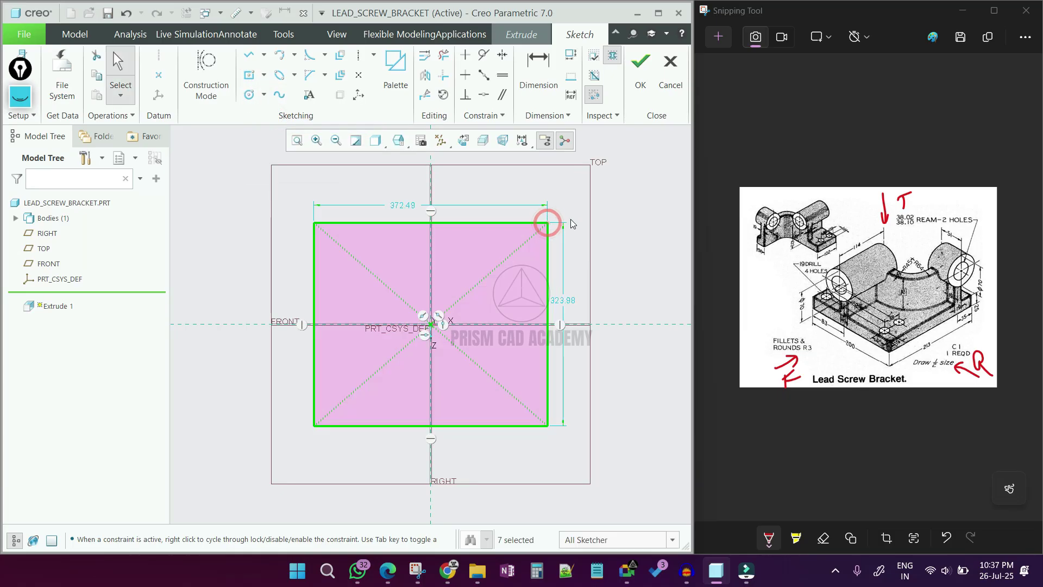
Step: Set the rectangle's height to 213 mm and its width to 200 mm
double_click(563, 300)
text(21)
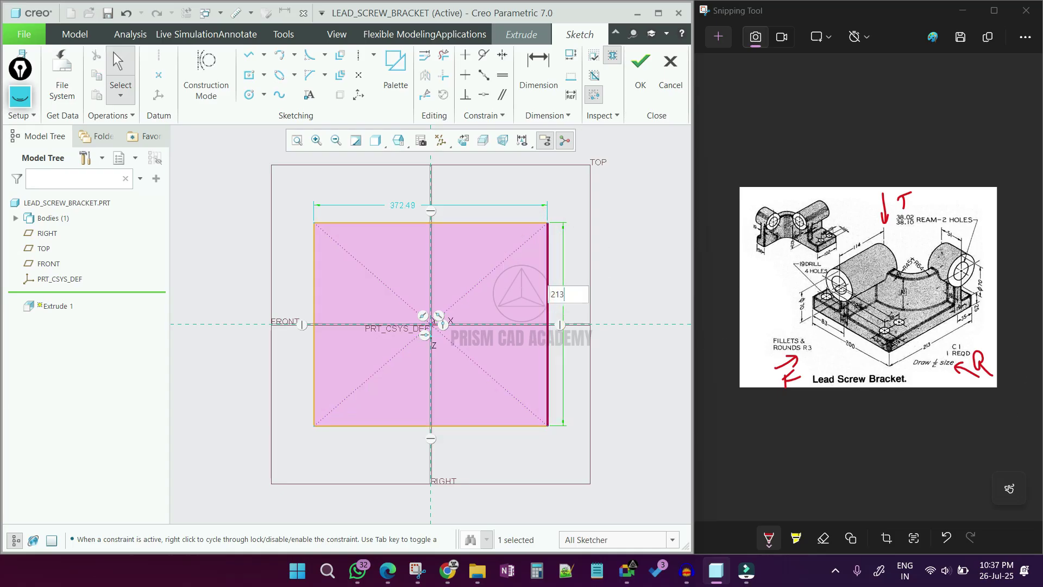
text(3)
key(Return)
double_click(400, 242)
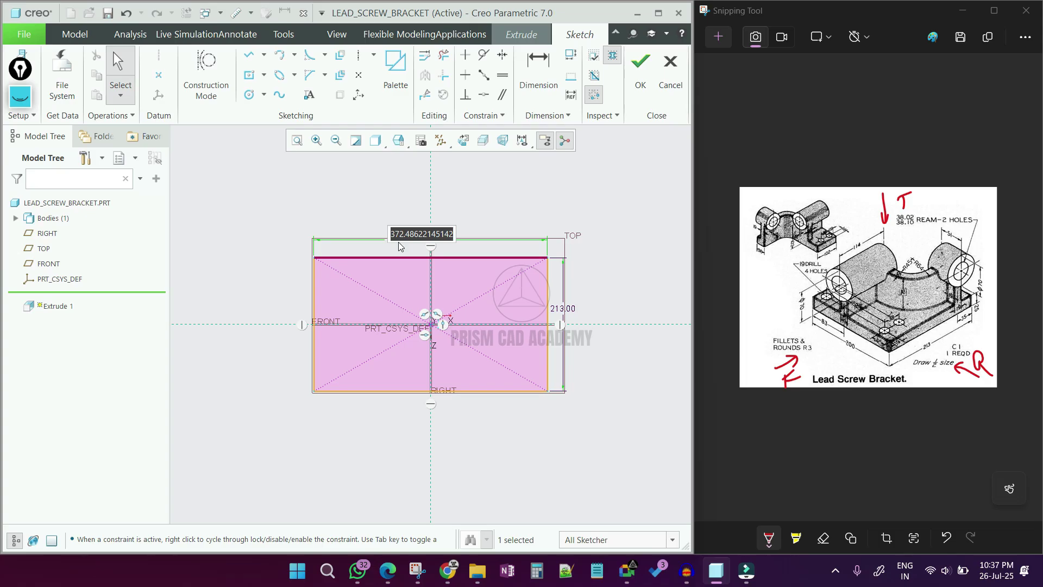
text(2)
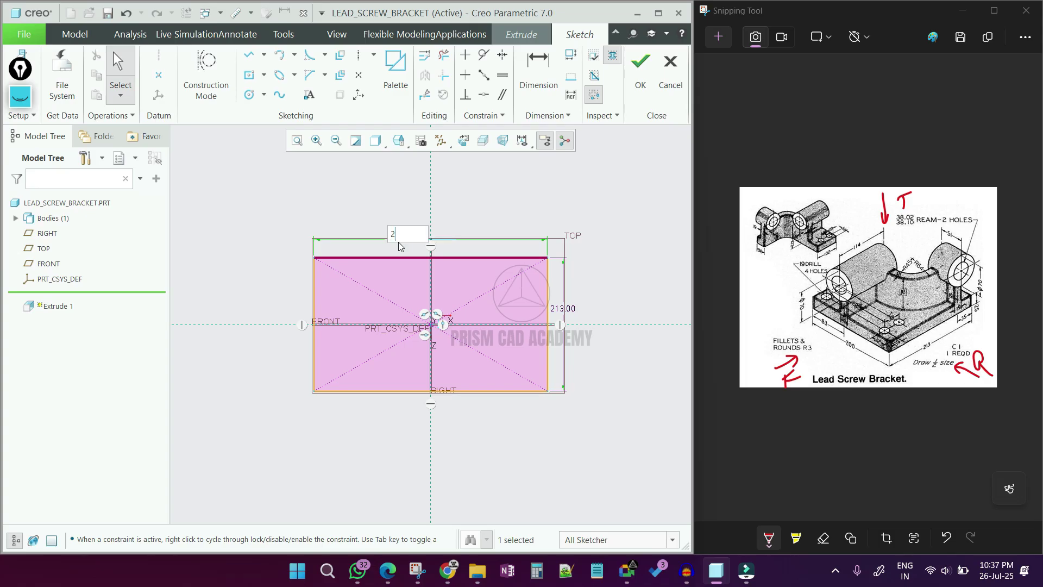
text(00)
key(Return)
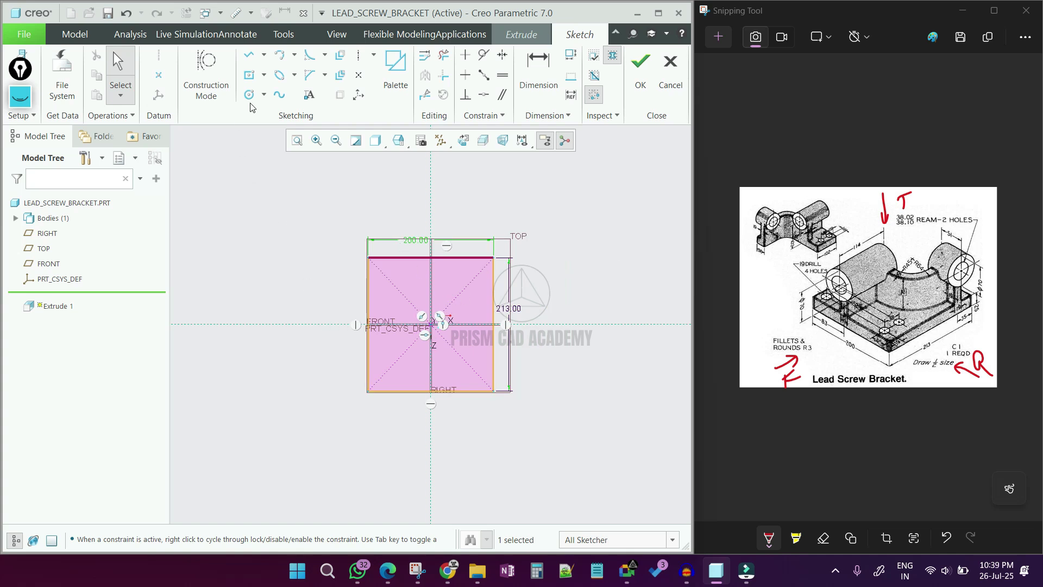
Step: Sketch a horizontal line about 102 mm long from the rectangle's left edge, about 32 mm below the FRONT plane
click(248, 54)
click(367, 344)
click(404, 342)
middle_click(425, 378)
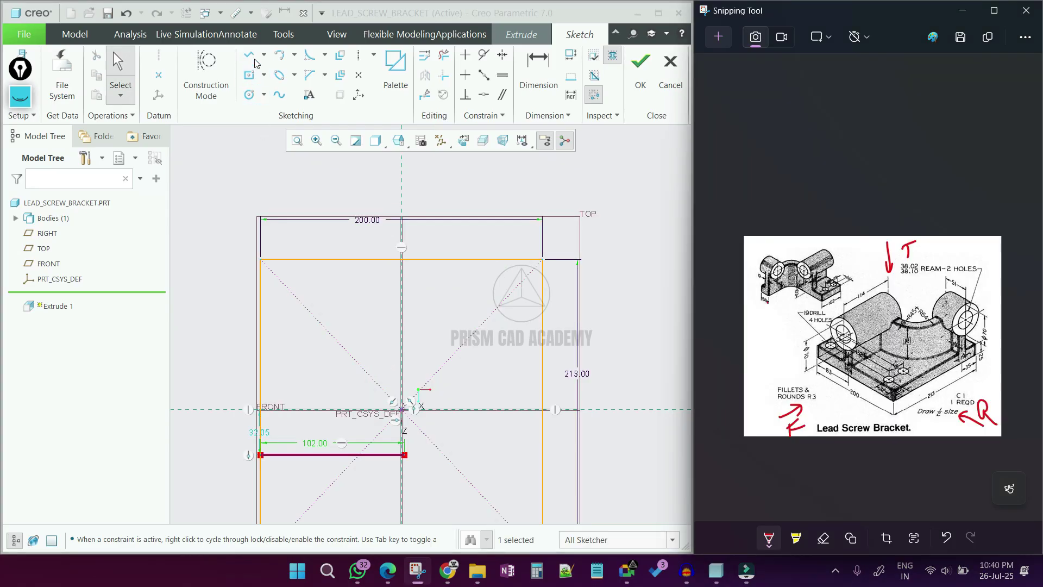
Step: Sketch a vertical line from the horizontal line's right end up to the rectangle's upper edge
click(253, 57)
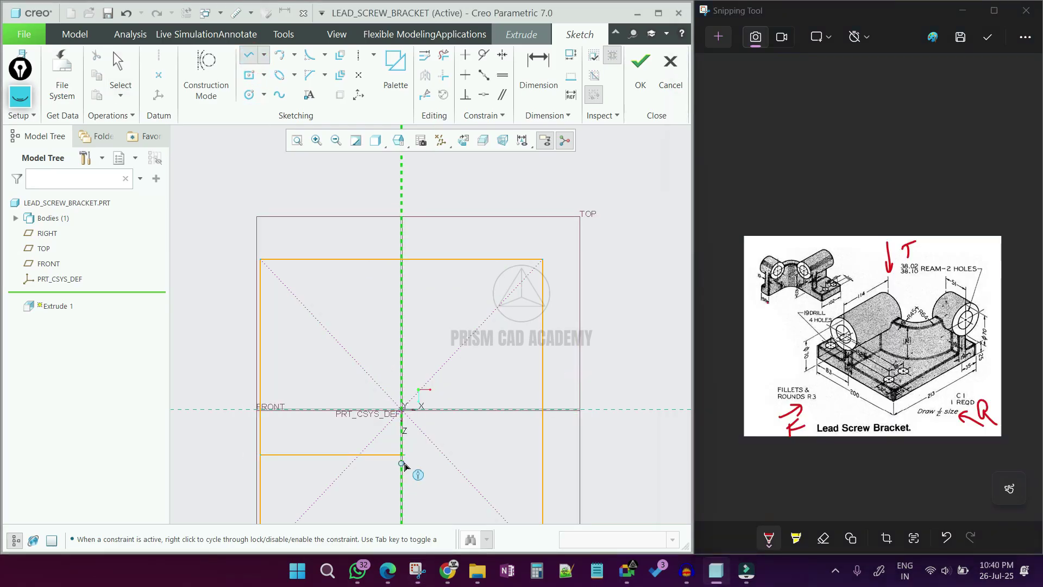
click(404, 455)
scroll(408, 280, down, 2)
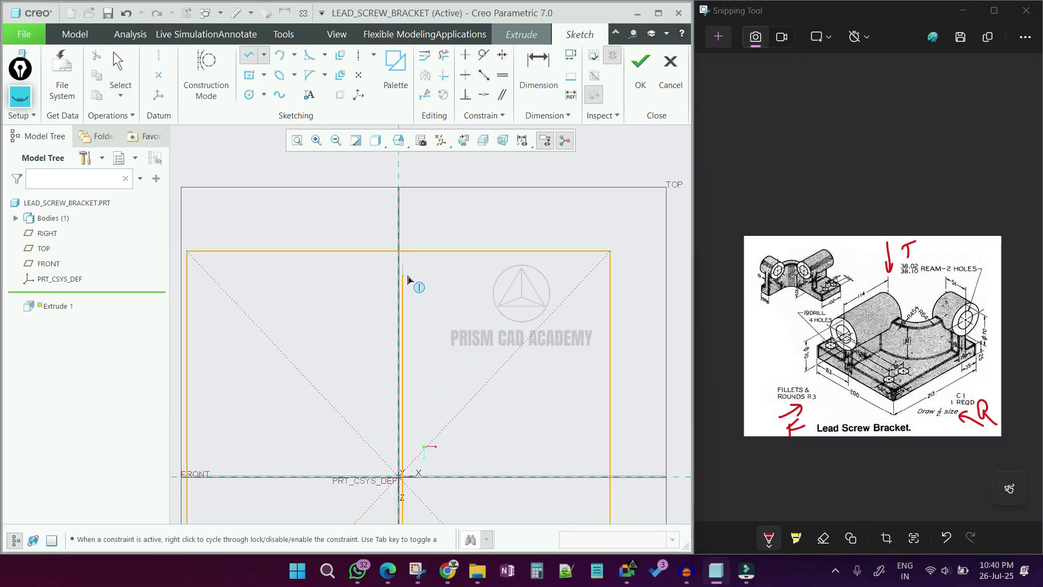
scroll(408, 280, up, 3)
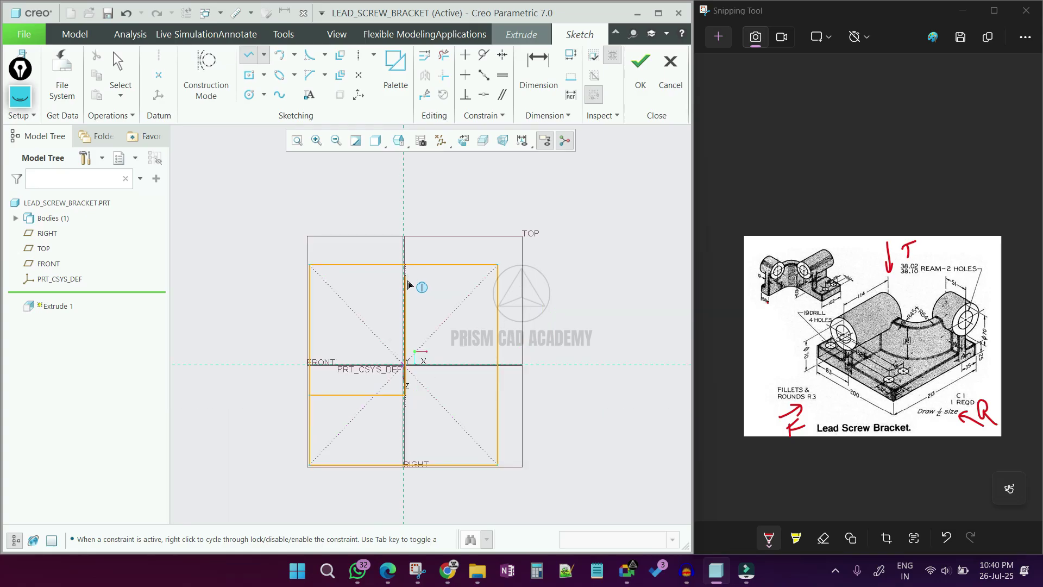
click(411, 271)
middle_click(440, 298)
middle_click(433, 296)
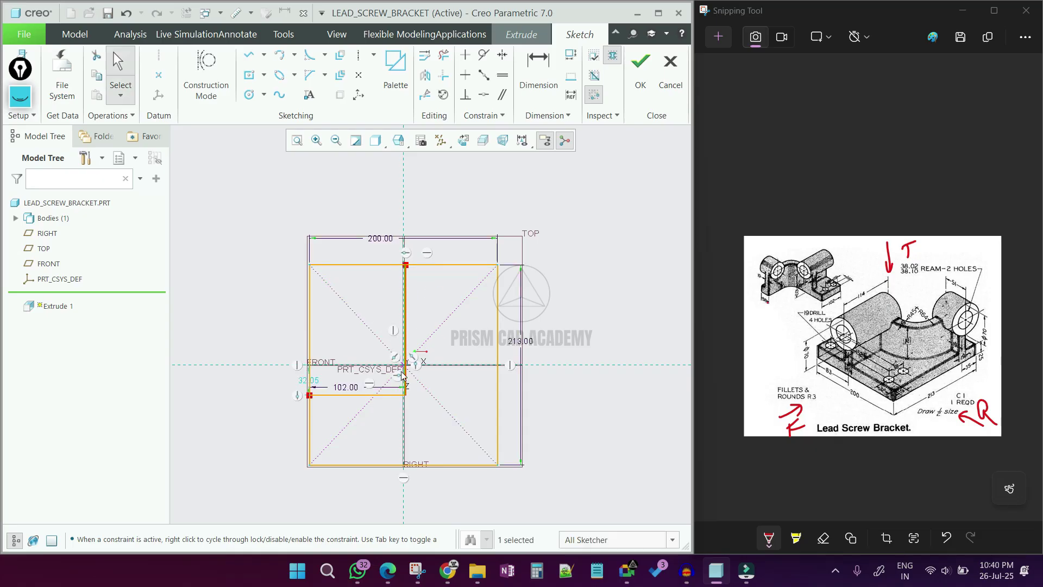
Step: Release the horizontal line's length dimension and dimension the line 102 mm above the rectangle's lower edge
scroll(362, 427, down, 4)
click(346, 338)
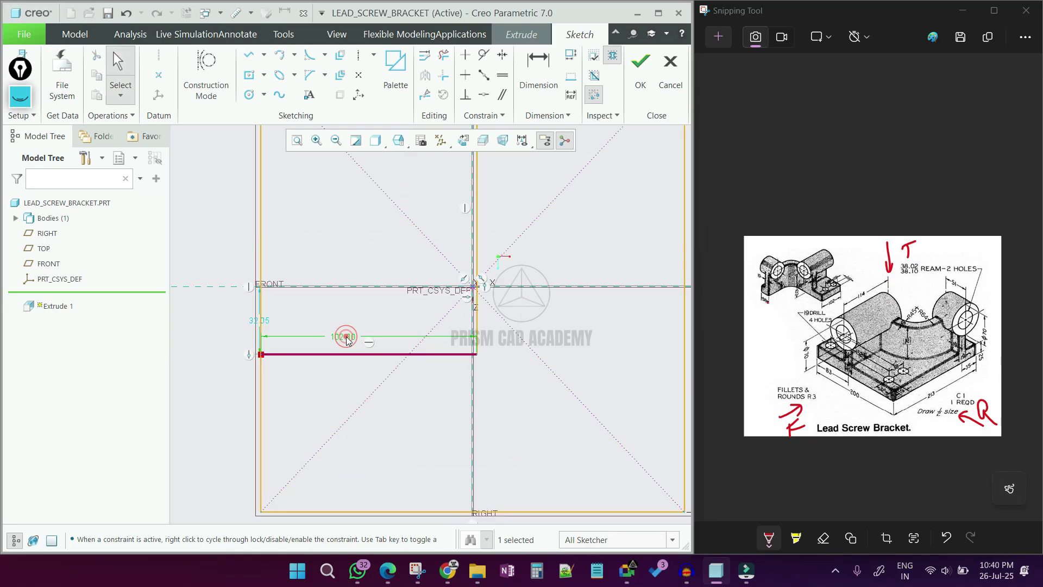
scroll(348, 340, up, 4)
click(528, 69)
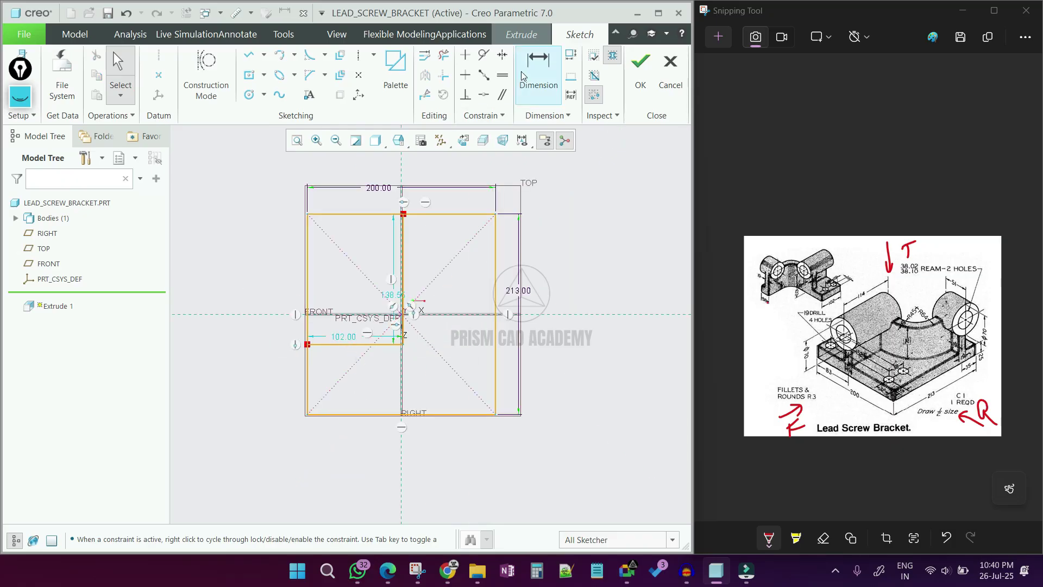
click(338, 415)
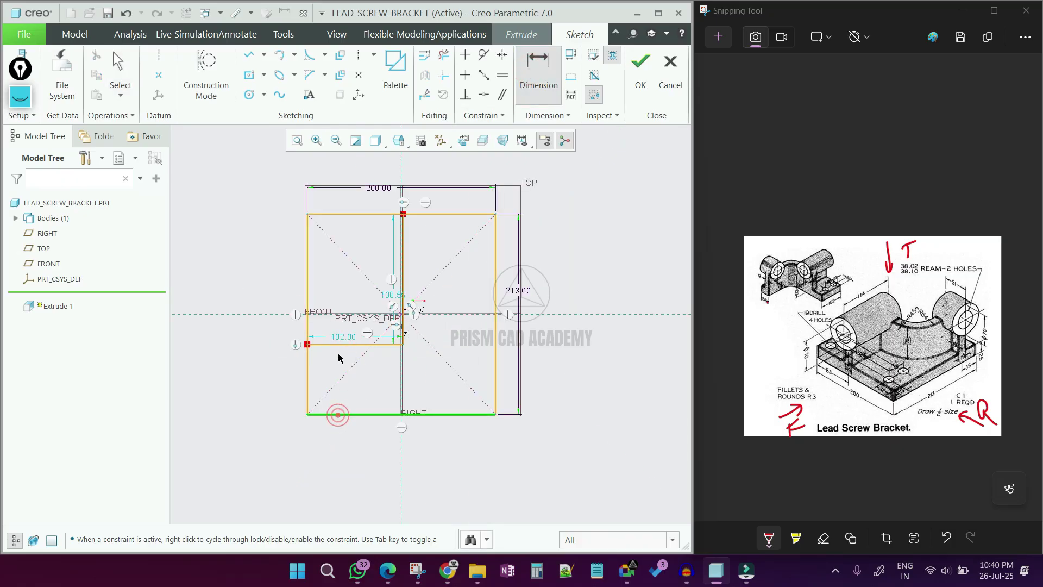
click(337, 344)
middle_click(291, 367)
text(102)
key(Return)
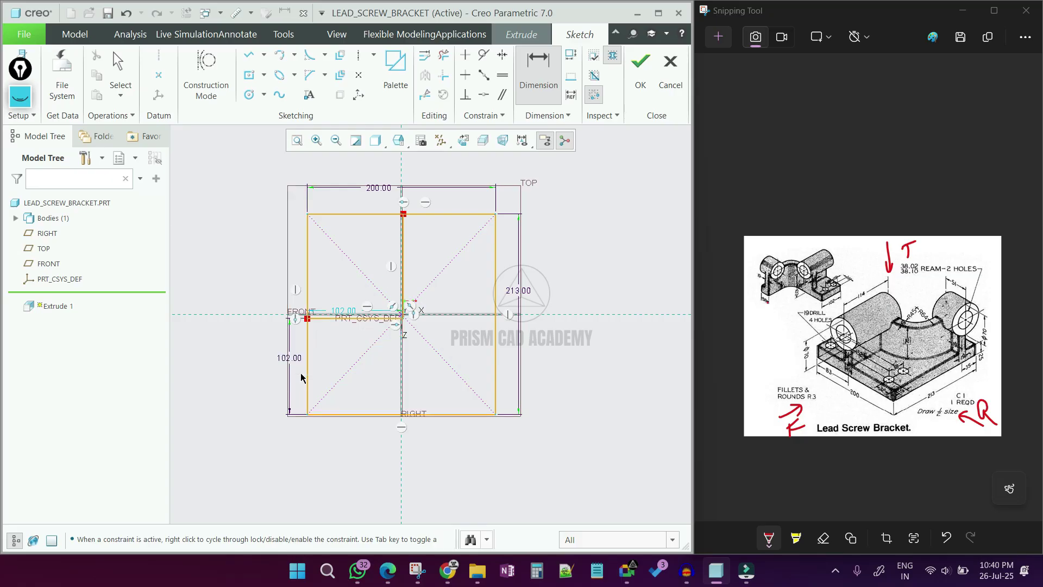
Step: Move the inner vertical line to the right until it is about 148 mm from the rectangle's left edge
scroll(341, 285, down, 1)
scroll(338, 353, up, 1)
scroll(364, 301, down, 1)
scroll(378, 317, up, 1)
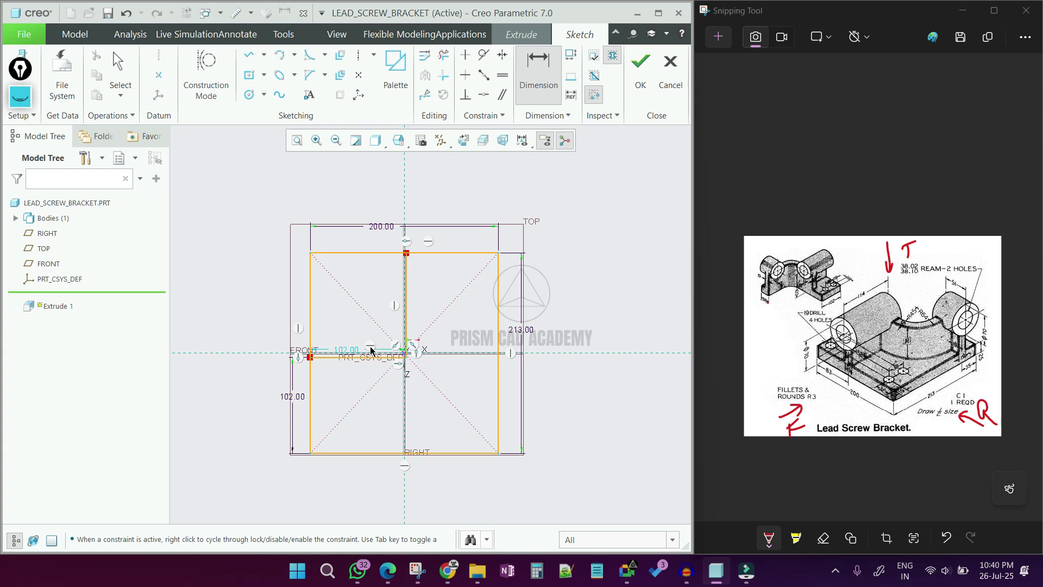
middle_click(388, 329)
mouse_move(405, 318)
mouse_down()
mouse_move(356, 312)
mouse_move(380, 314)
mouse_up()
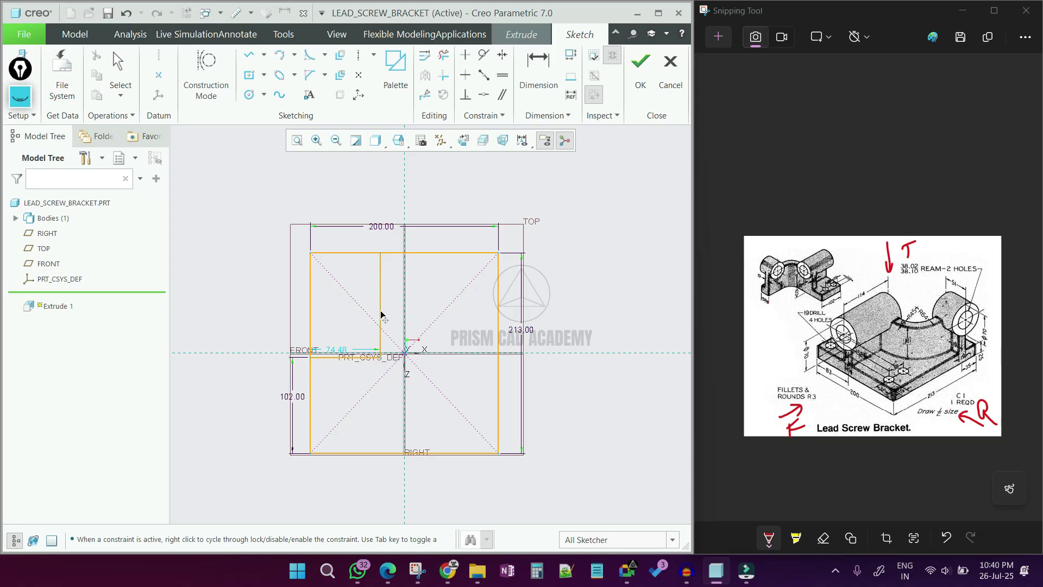
drag(380, 314, 380, 314)
mouse_move(381, 315)
mouse_down()
mouse_move(501, 326)
mouse_move(451, 330)
mouse_up()
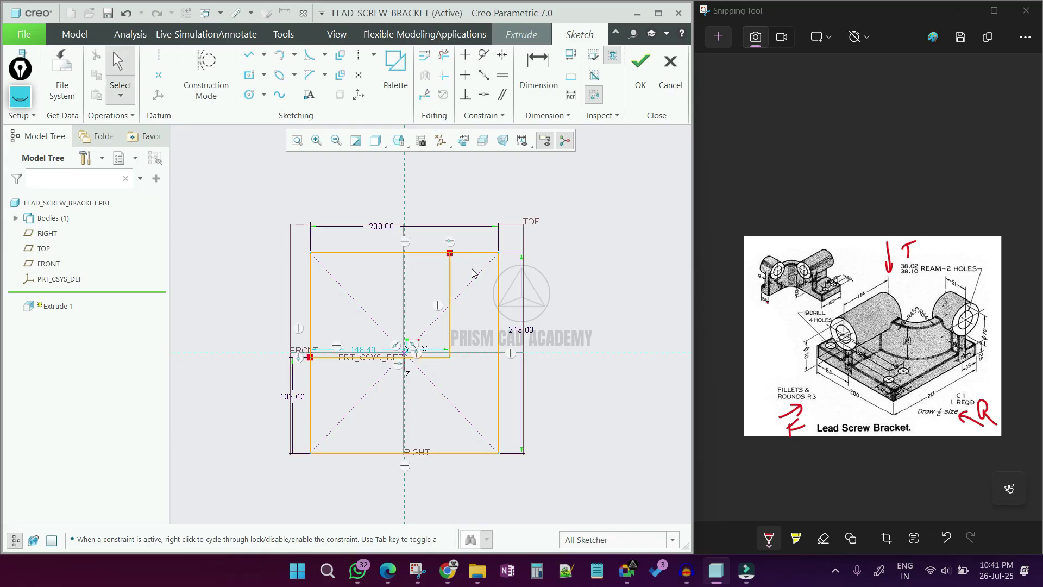
Step: Dimension the inner vertical line 36 mm from the rectangle's right edge
scroll(473, 274, down, 2)
click(538, 71)
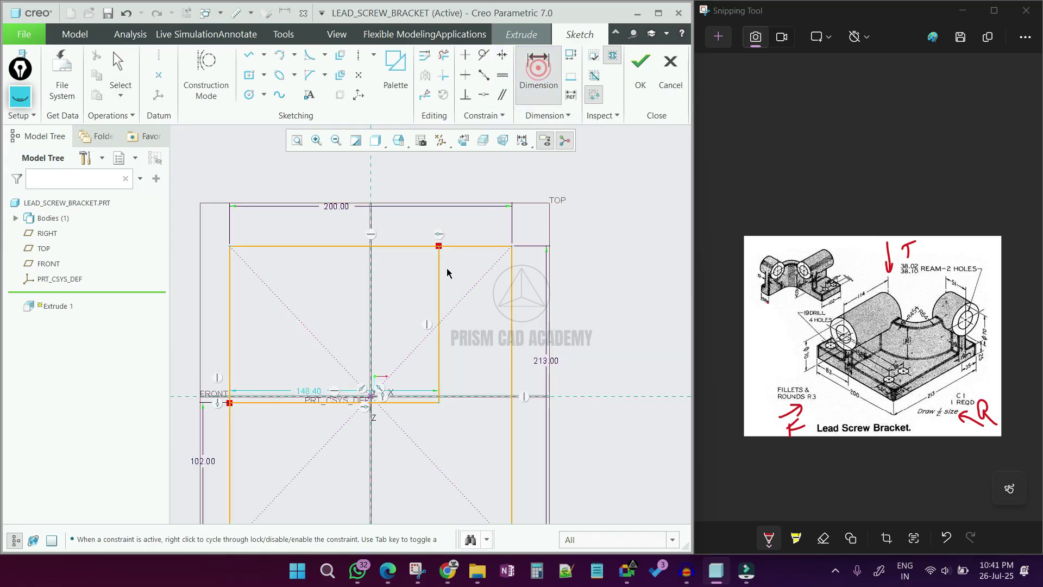
click(439, 274)
click(512, 285)
middle_click(467, 222)
text(36)
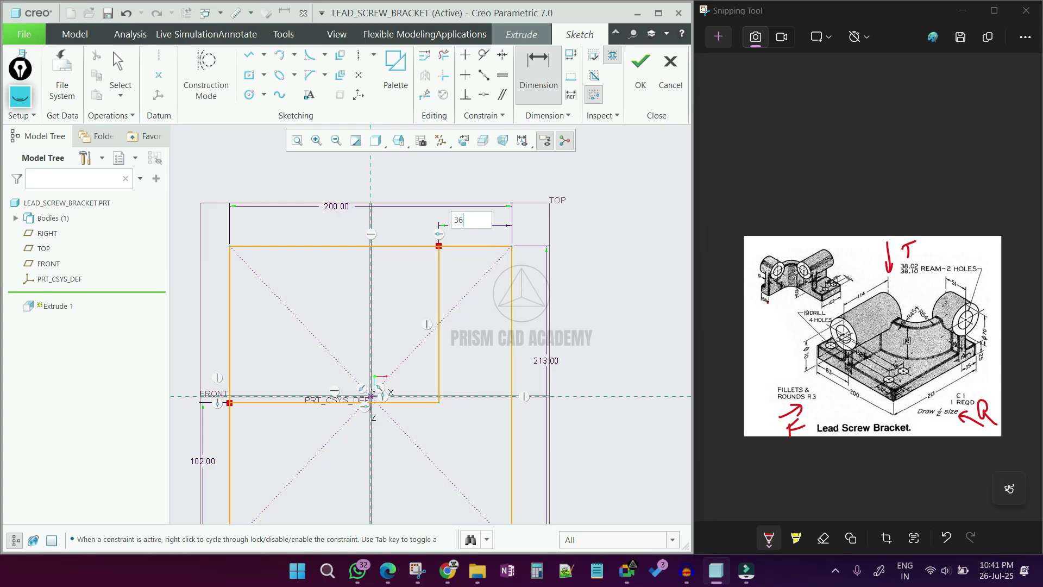
key(Return)
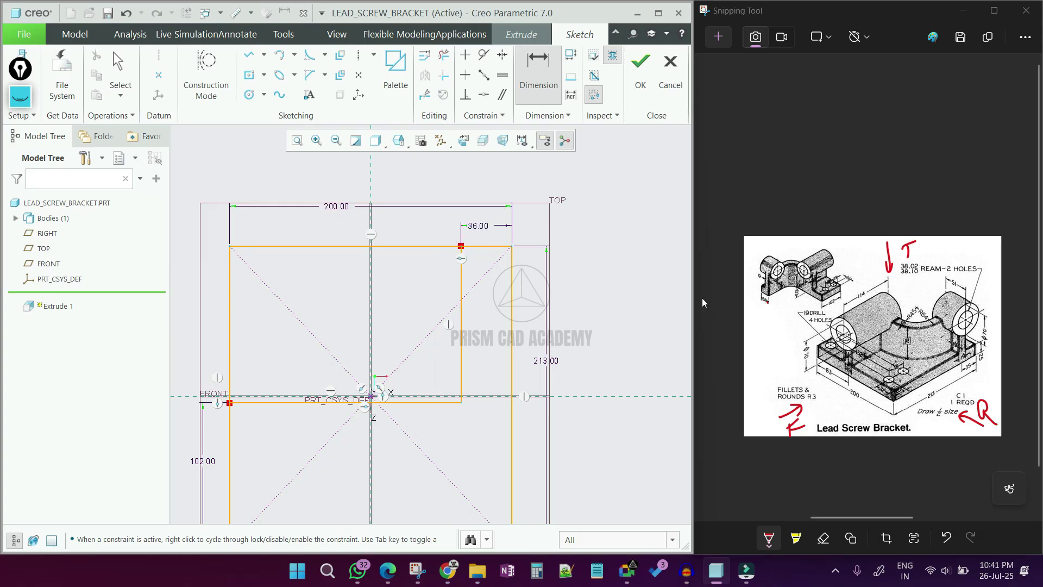
Step: Change the distance between the inner vertical line and the rectangle's right edge to 38 mm
double_click(478, 225)
text(3)
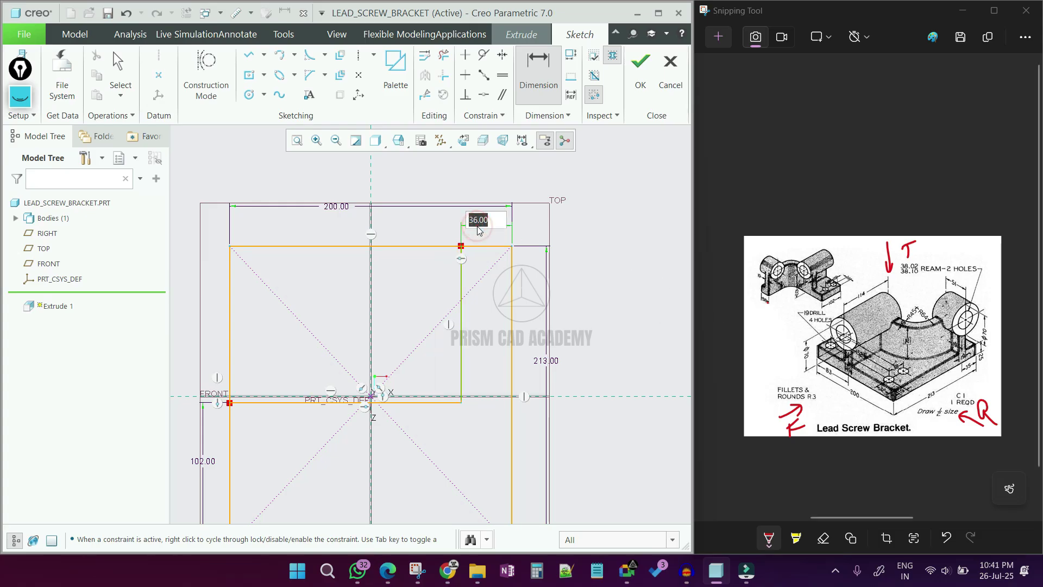
text(8)
key(Return)
middle_click(529, 327)
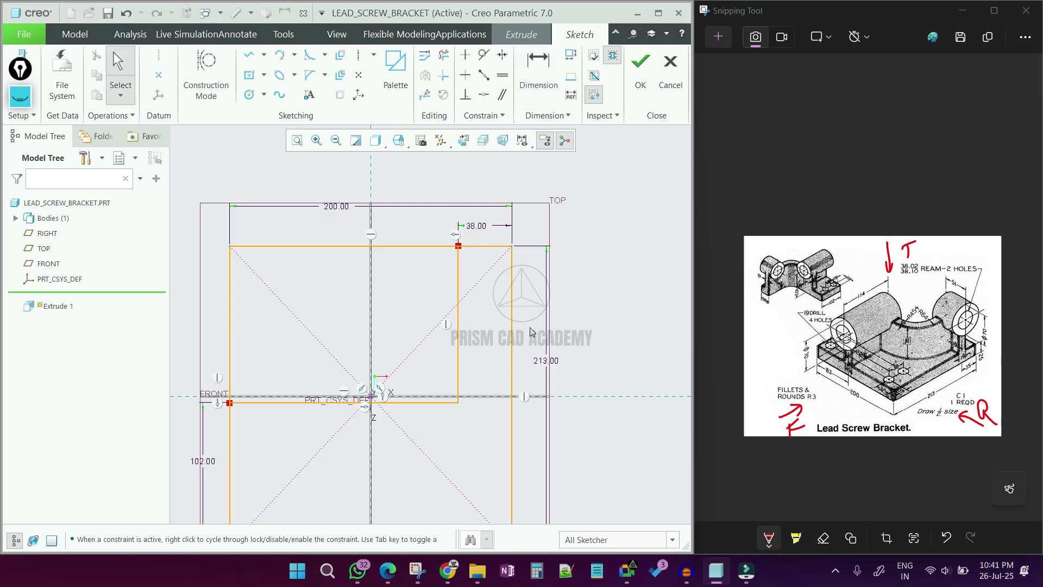
Step: Trim the rectangle's upper-left edges and the leftover stub so only the L-shaped base profile remains
scroll(529, 327, up, 1)
scroll(456, 367, down, 2)
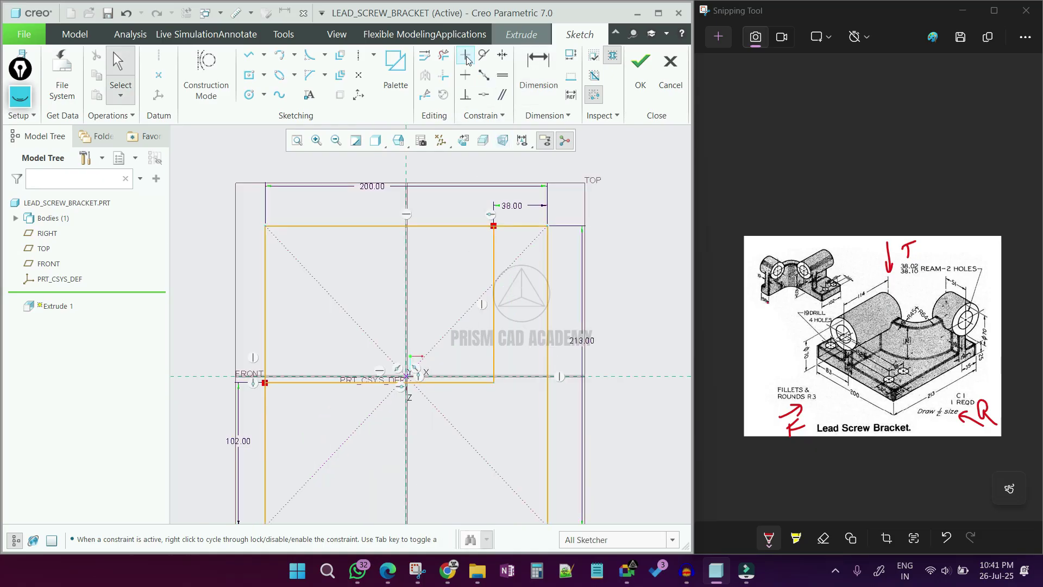
click(443, 54)
click(462, 224)
click(369, 220)
click(267, 260)
middle_click(314, 354)
scroll(250, 378, down, 8)
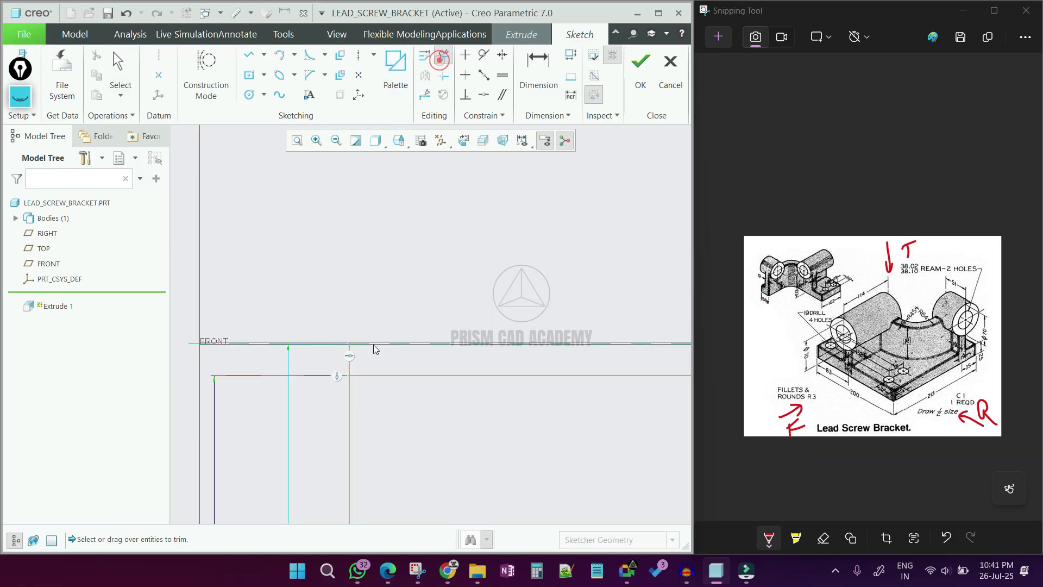
click(356, 355)
scroll(316, 285, up, 8)
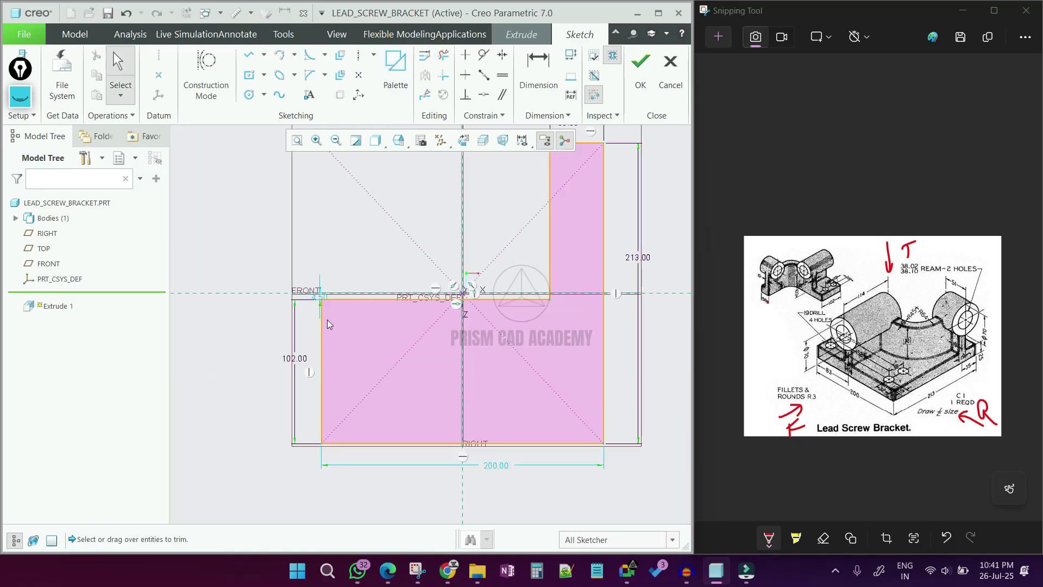
Step: Check the L-profile's width dimension and the small offset dimension between its inner horizontal edge and the FRONT plane
scroll(324, 307, down, 2)
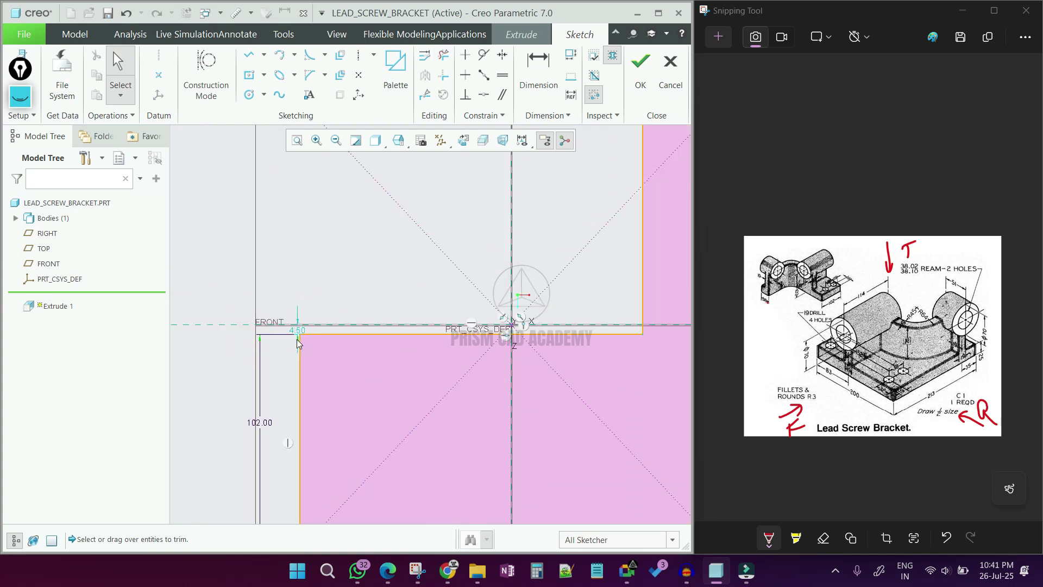
scroll(298, 342, up, 3)
scroll(326, 366, down, 3)
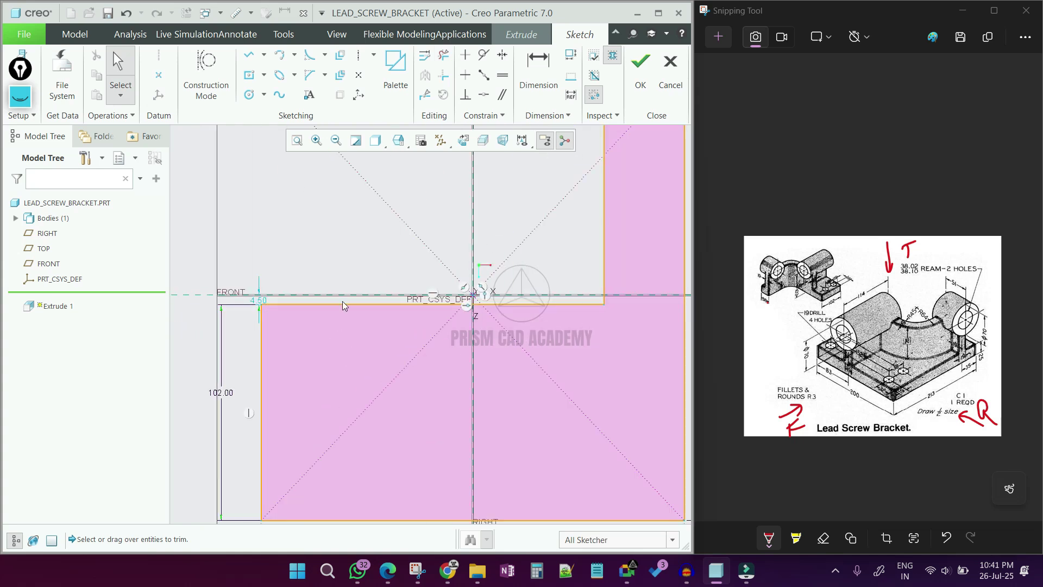
scroll(341, 317, up, 3)
click(413, 397)
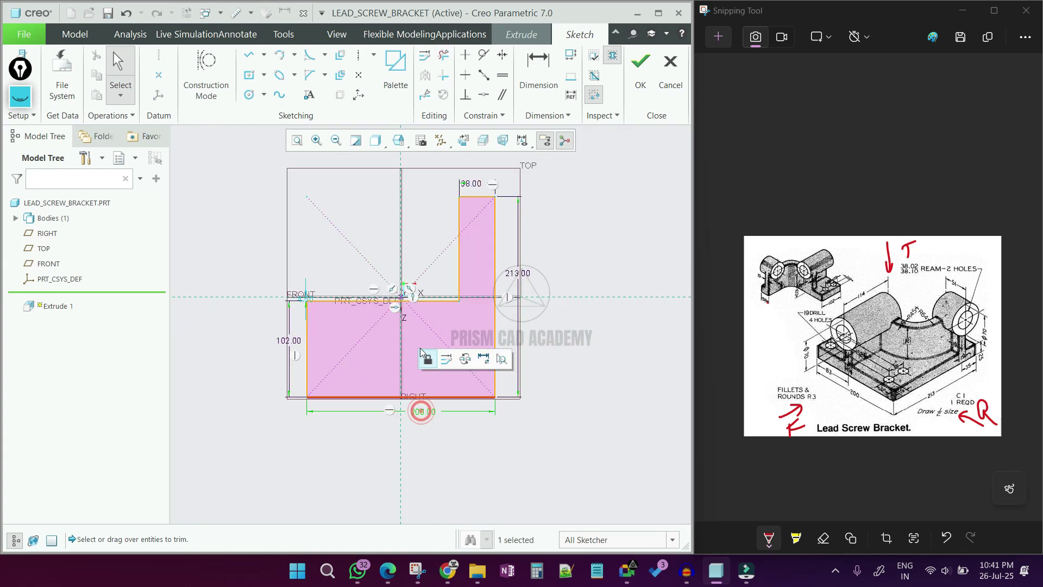
scroll(307, 300, down, 5)
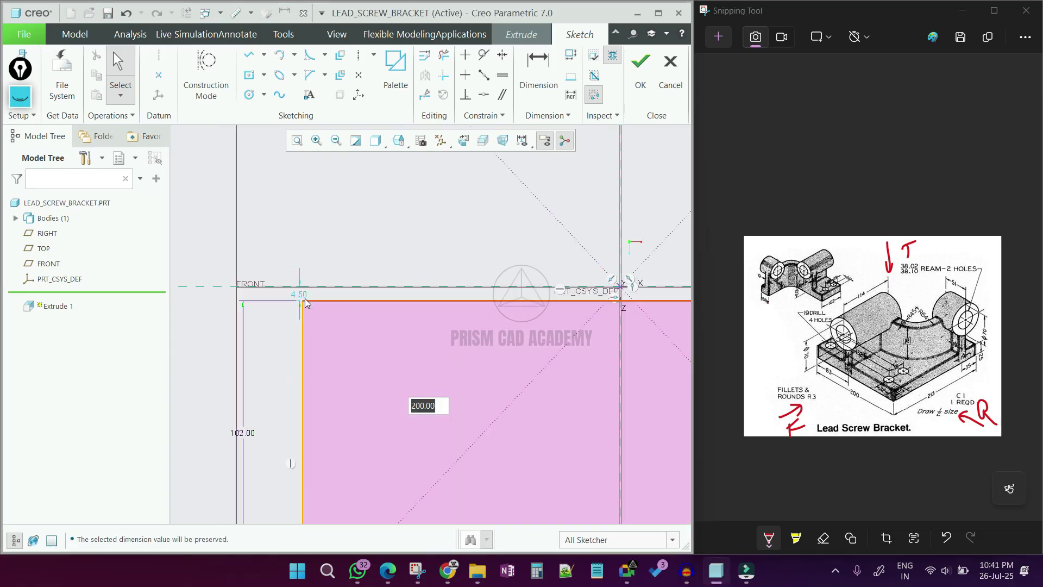
click(330, 249)
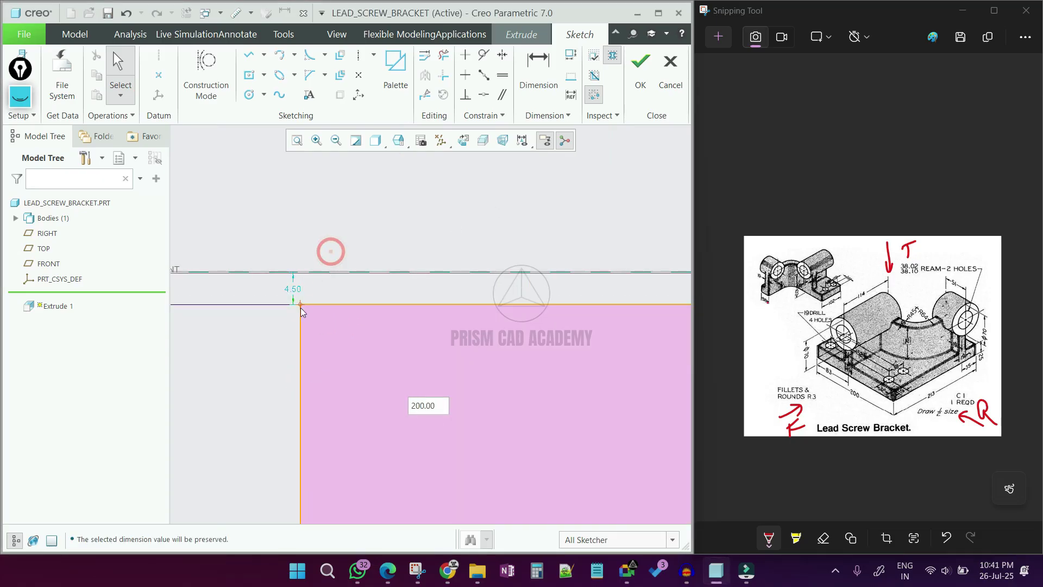
double_click(292, 289)
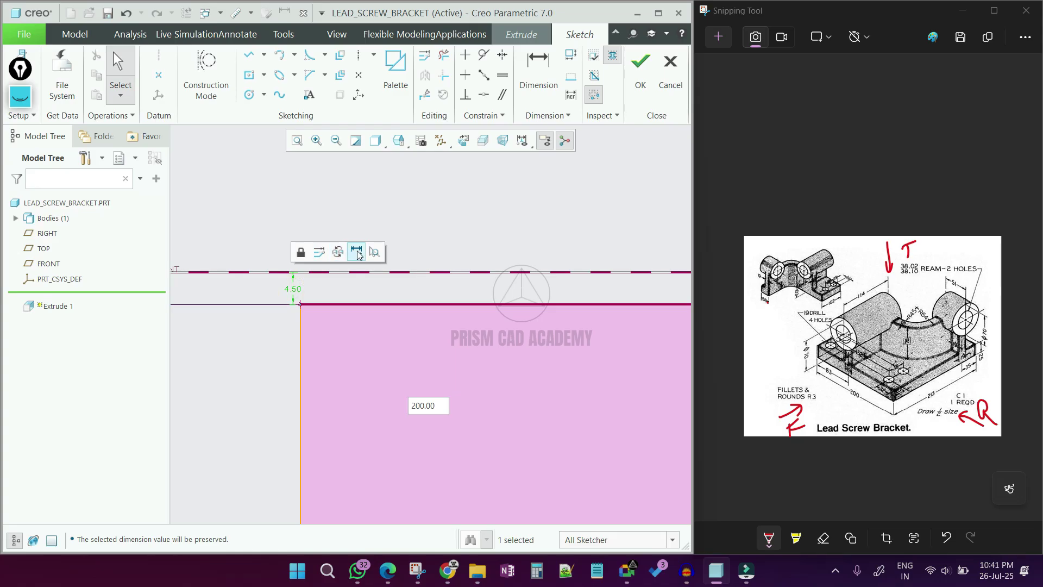
click(399, 215)
click(400, 224)
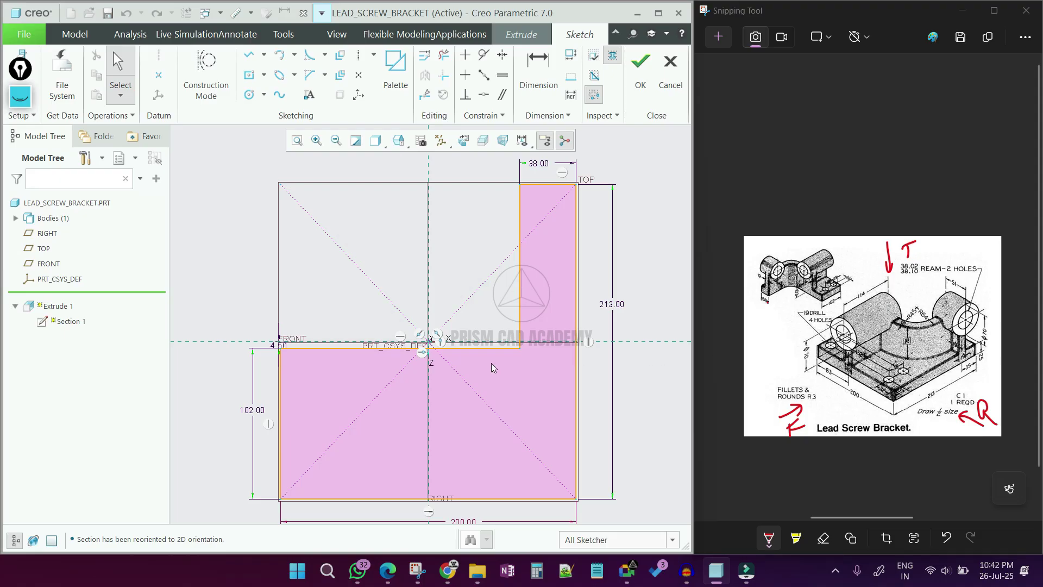
Step: Round the L-profile's inner corner with a circular fillet and set its radius to 45 mm
click(325, 55)
click(326, 90)
click(477, 349)
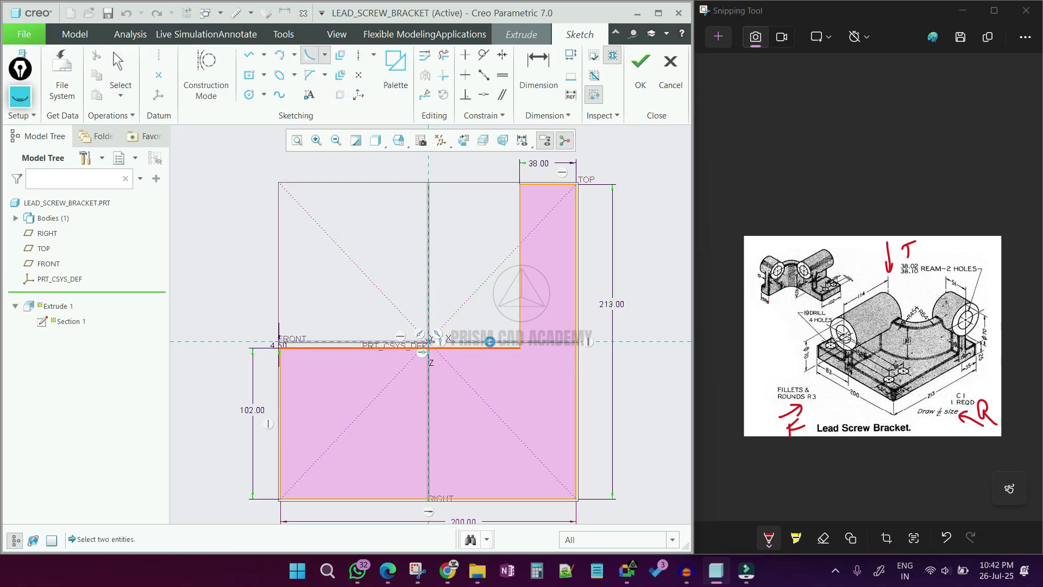
click(521, 326)
middle_click(532, 367)
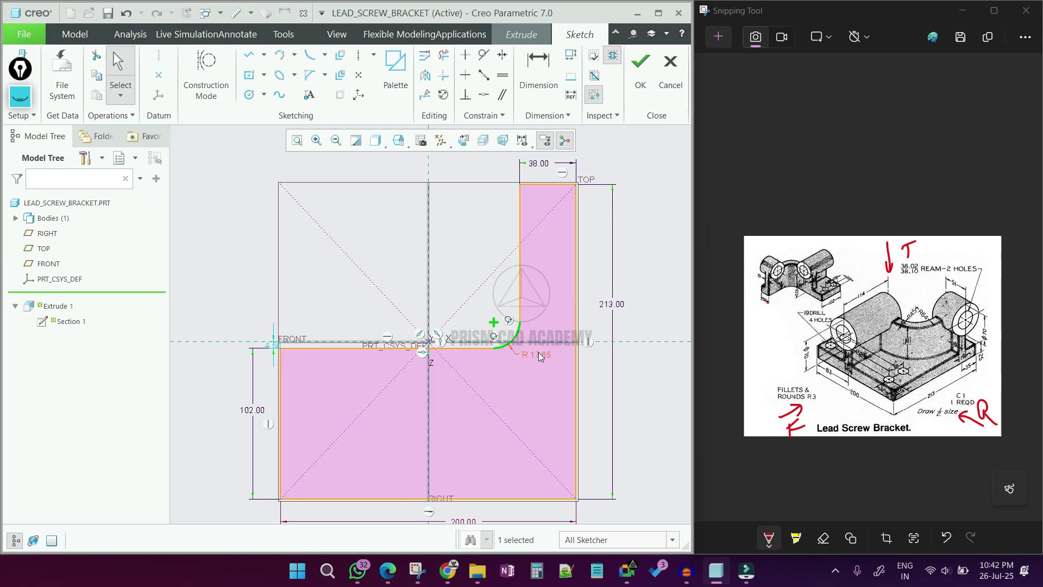
double_click(535, 354)
text(45)
key(Return)
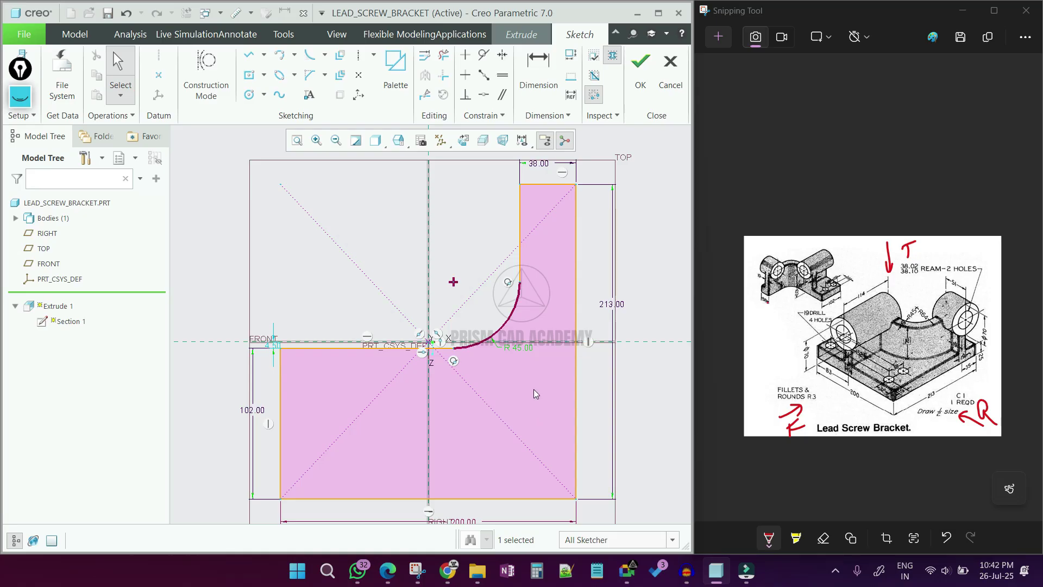
Step: Finish the sketch and extrude the L-profile 25 mm as the solid base
click(641, 74)
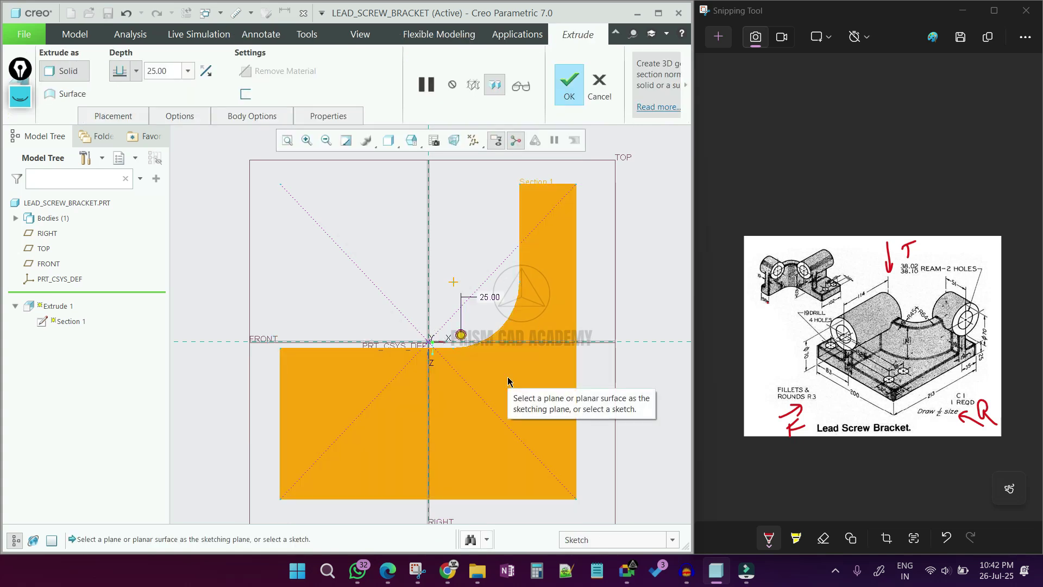
middle_click(507, 380)
middle_drag(506, 377, 435, 335)
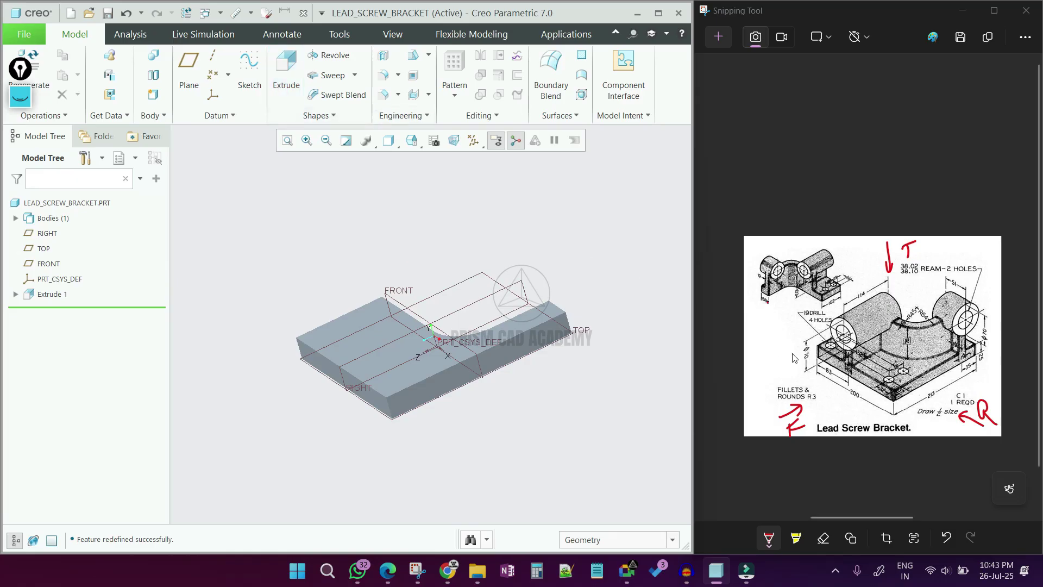
Step: Start a new extrusion and open its sketch on the base's top face
click(282, 97)
click(407, 348)
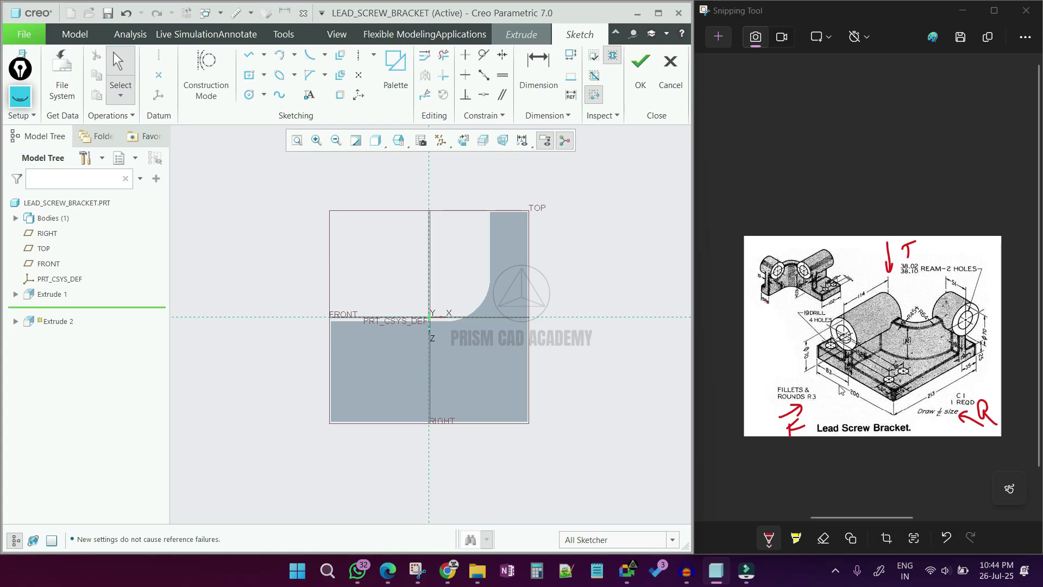
scroll(340, 344, down, 2)
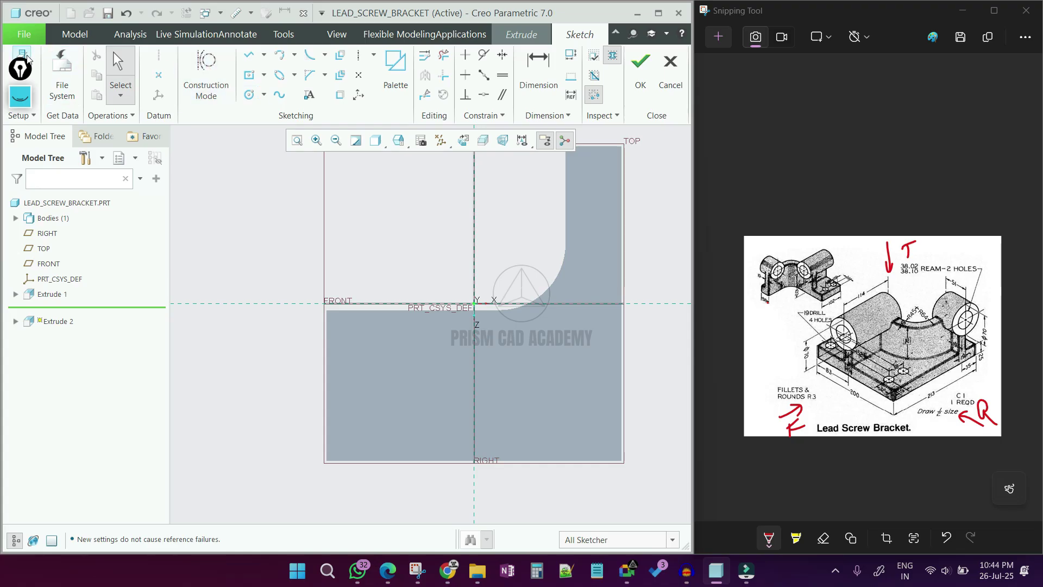
Step: Add the fillet arc, the inner vertical and horizontal edges and the base's left edge as sketch references
click(23, 76)
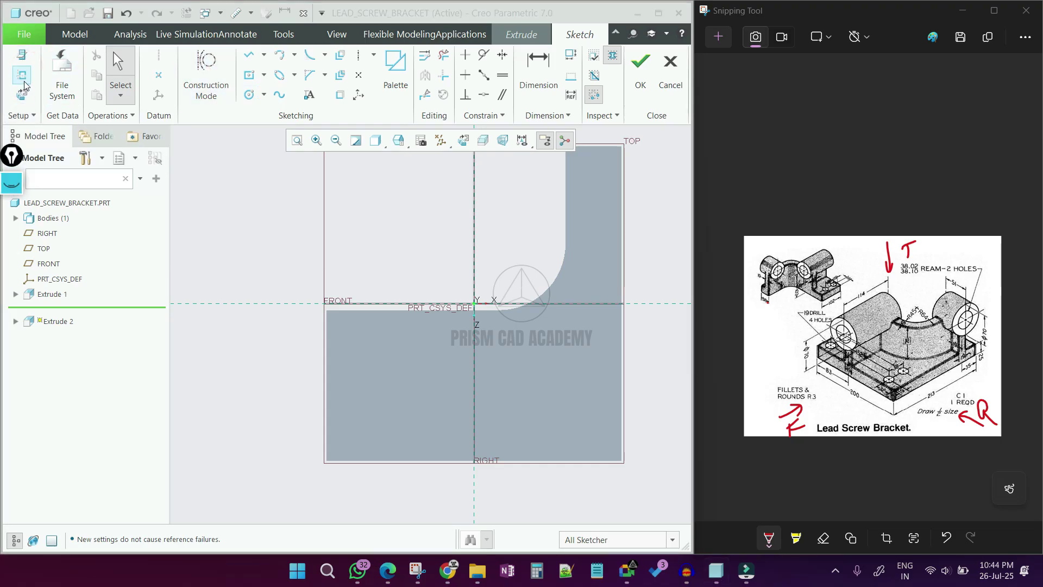
click(415, 310)
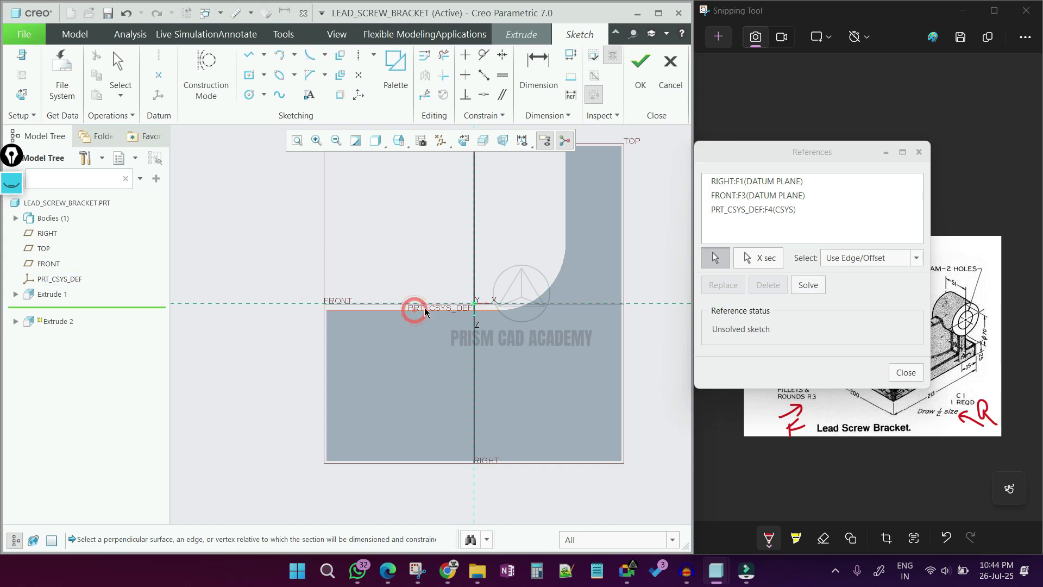
click(540, 289)
click(565, 217)
click(360, 311)
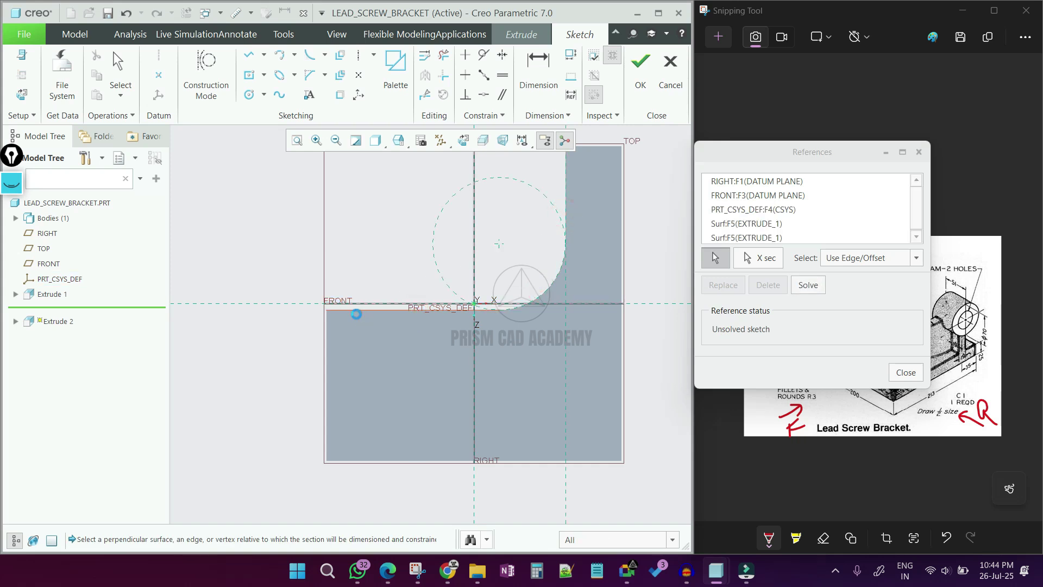
click(326, 346)
Step: Draw a vertical line across the base's left arm from the inner horizontal edge to just past the lower edge
click(249, 54)
click(396, 310)
click(396, 466)
middle_click(397, 471)
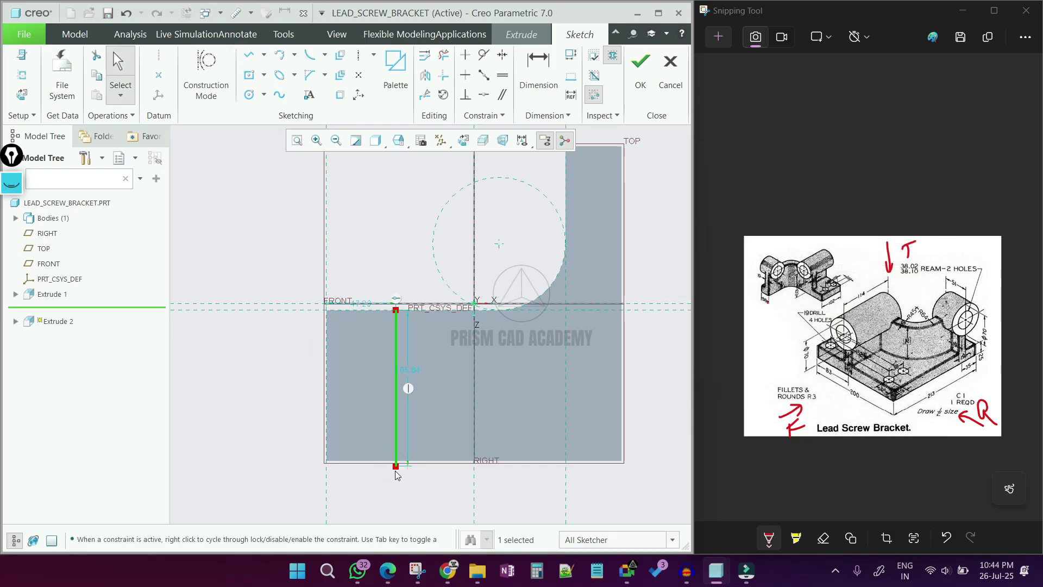
Step: Constrain the vertical line's lower end to coincide with the base's lower edge
scroll(397, 474, down, 4)
click(444, 54)
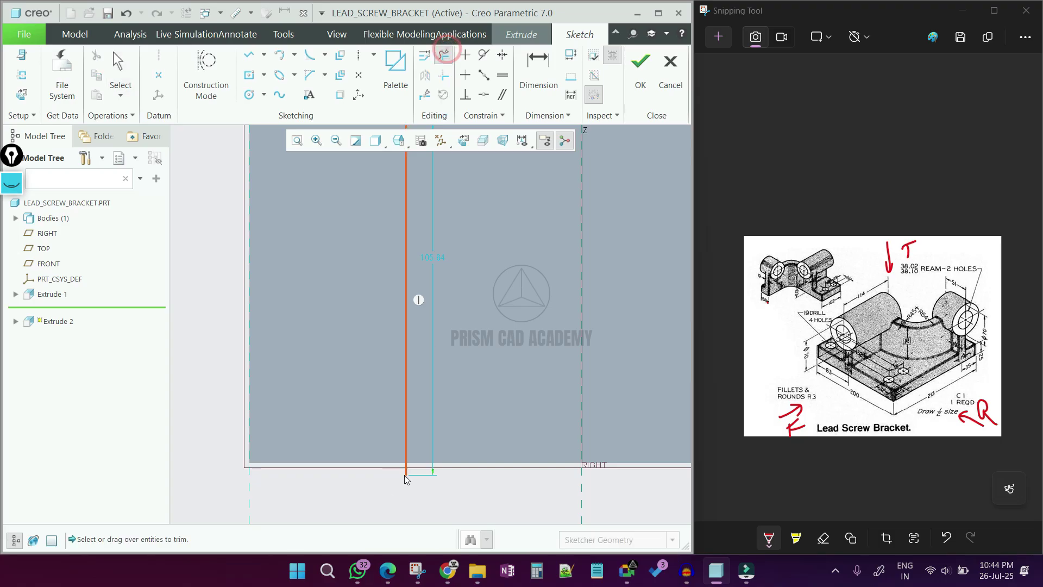
middle_click(423, 475)
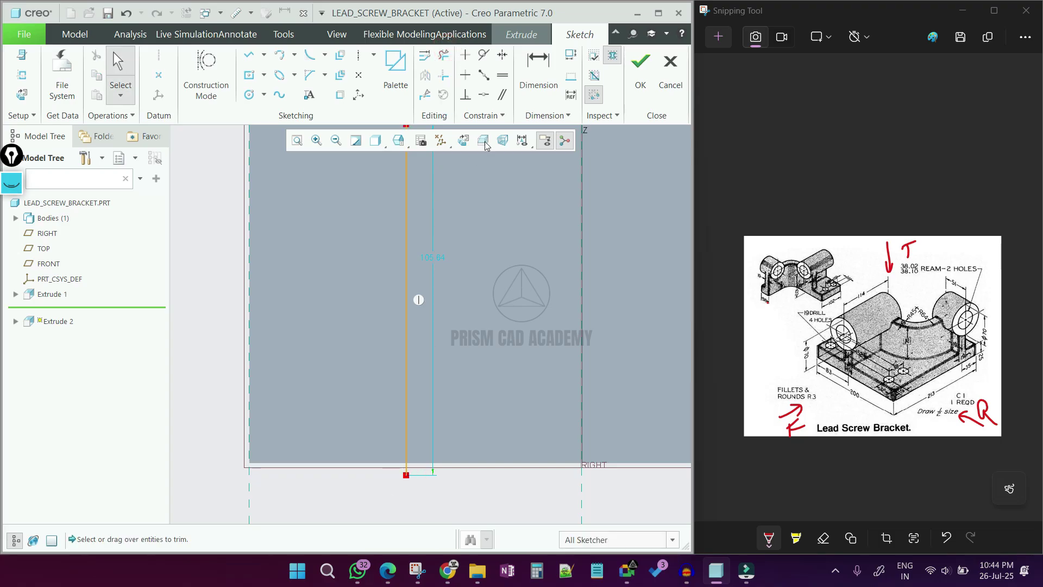
click(484, 95)
click(408, 467)
middle_click(408, 477)
scroll(408, 478, up, 3)
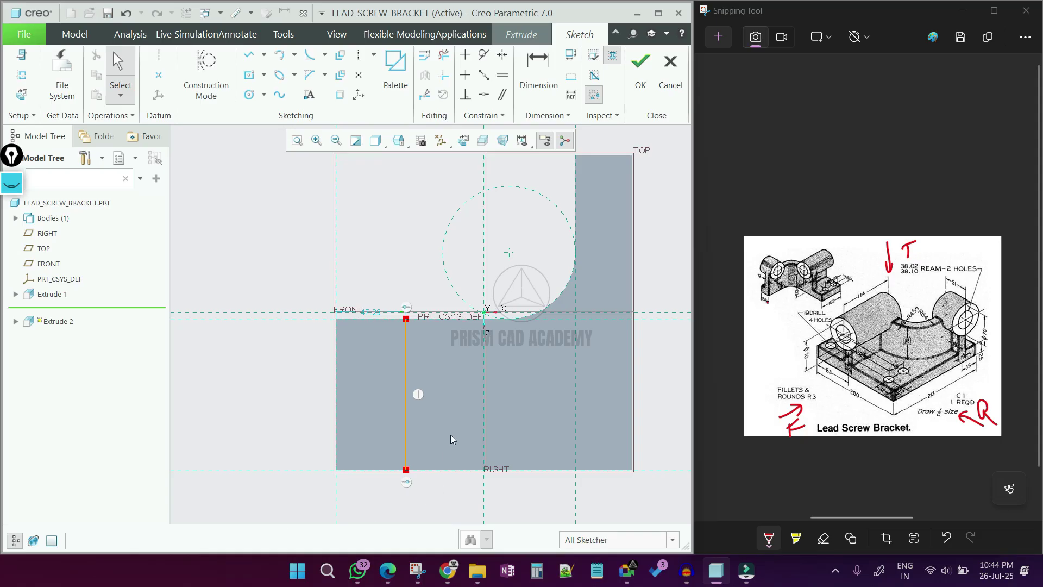
Step: Dimension the vertical line 83-9.5 (73.5 mm) from the base's left edge
scroll(420, 439, up, 2)
scroll(359, 253, down, 3)
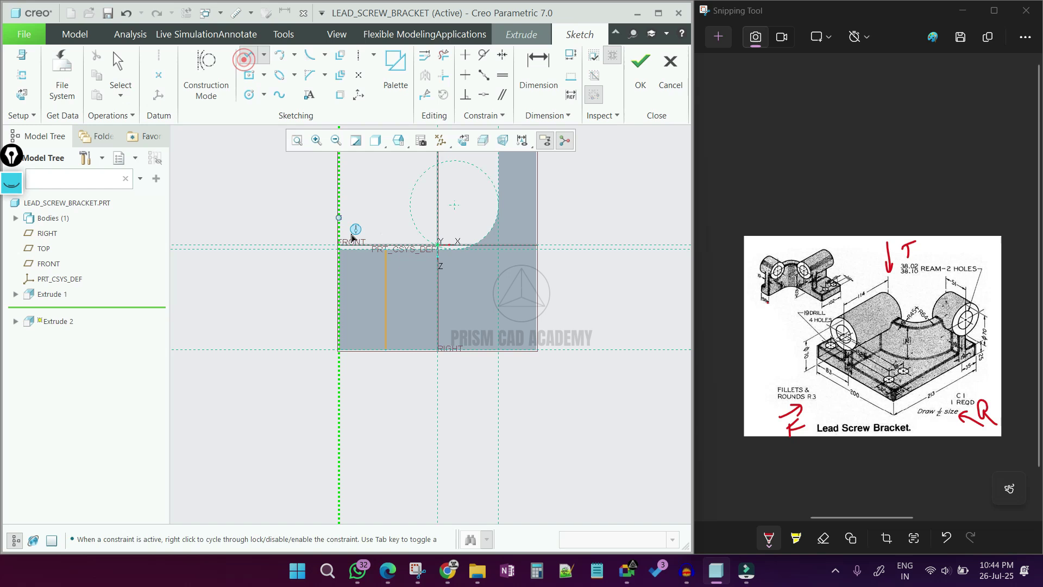
scroll(348, 233, up, 2)
click(538, 71)
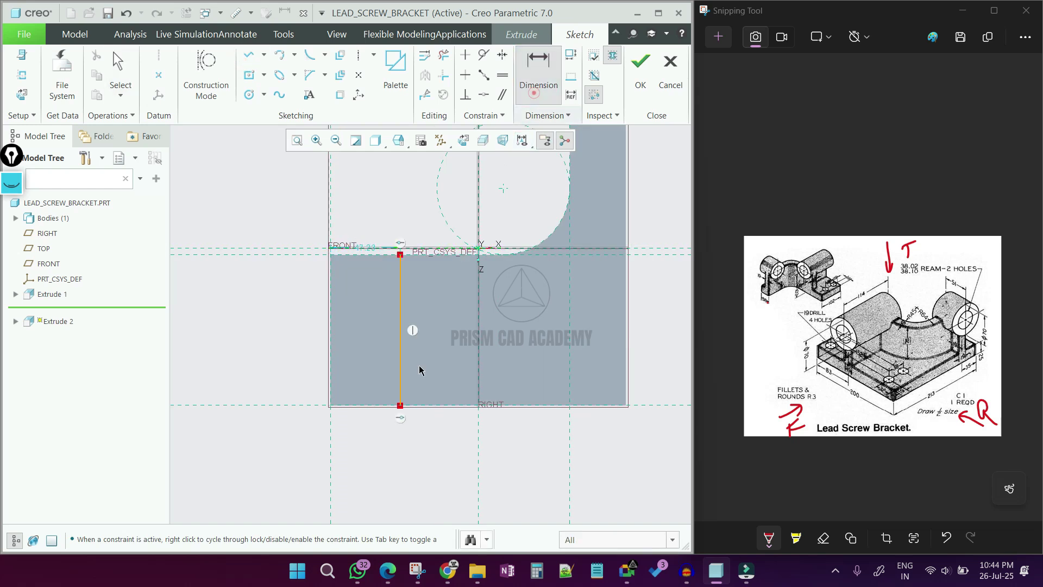
click(400, 384)
click(329, 428)
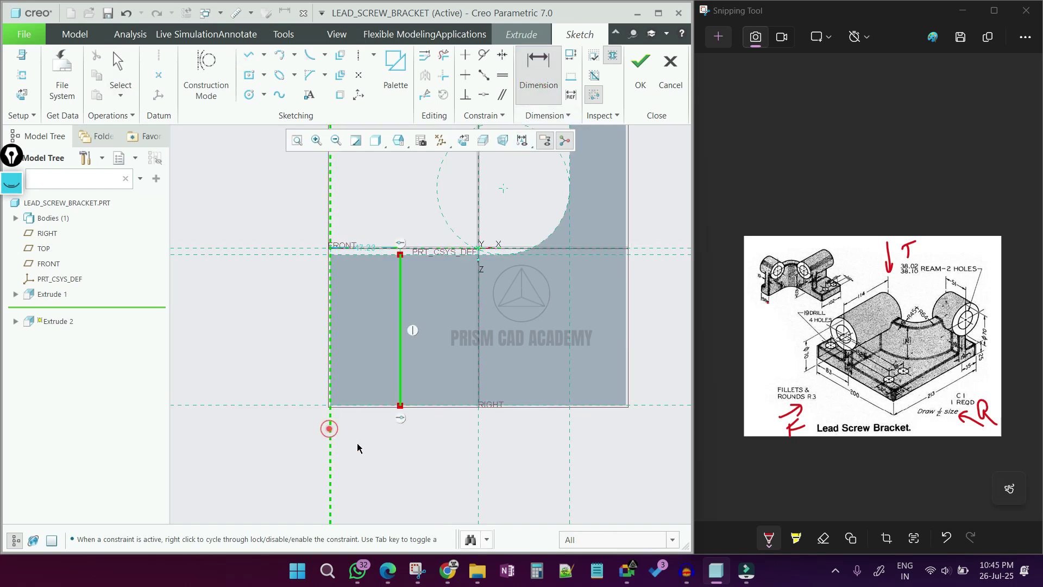
middle_click(383, 451)
text(83-9.5)
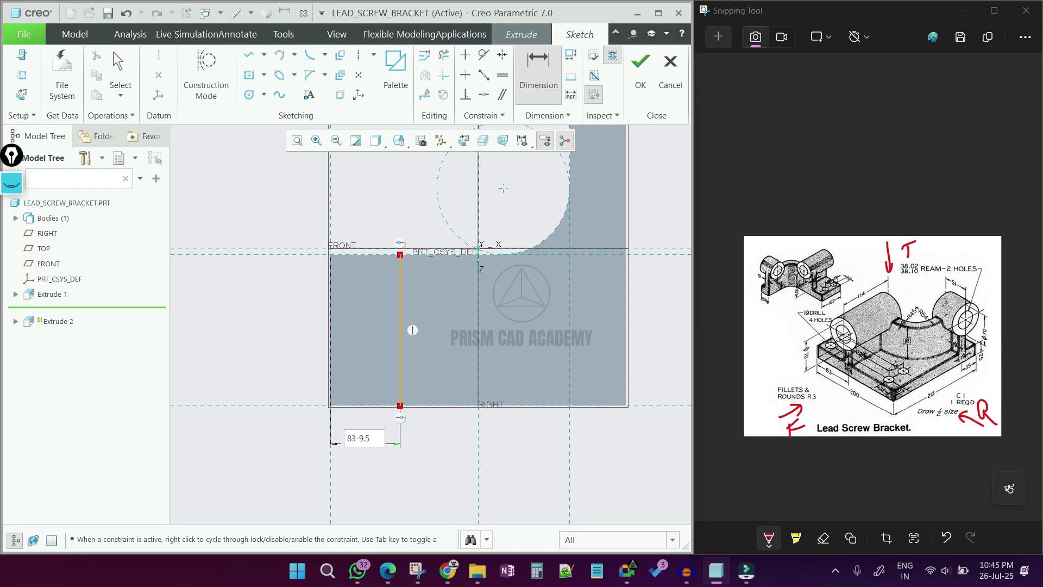
key(Return)
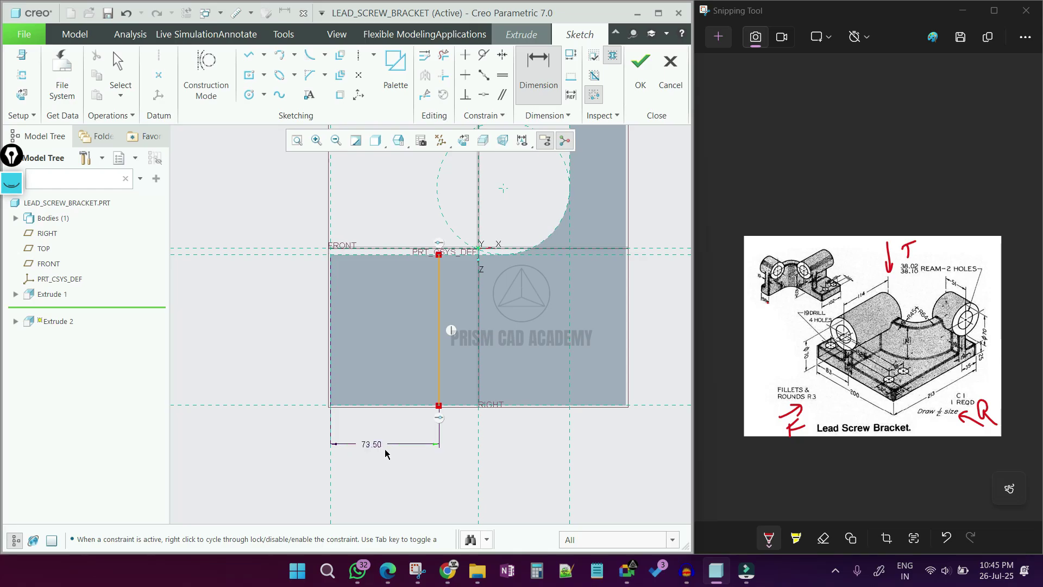
middle_click(433, 393)
Step: Draw a second vertical line to the right of the first and join their lower ends along the base's lower edge
click(249, 55)
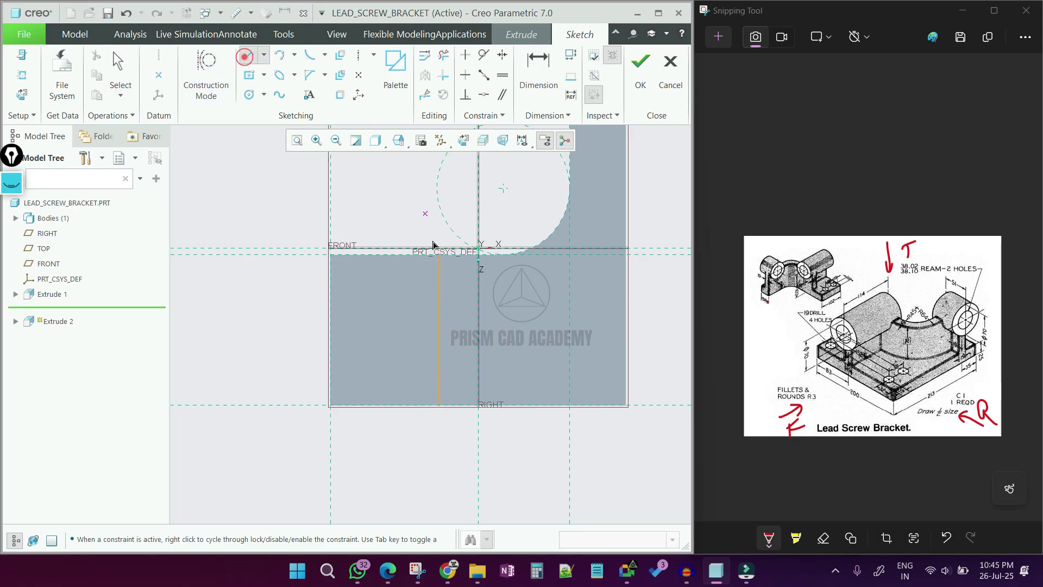
scroll(459, 243, up, 4)
scroll(461, 251, down, 4)
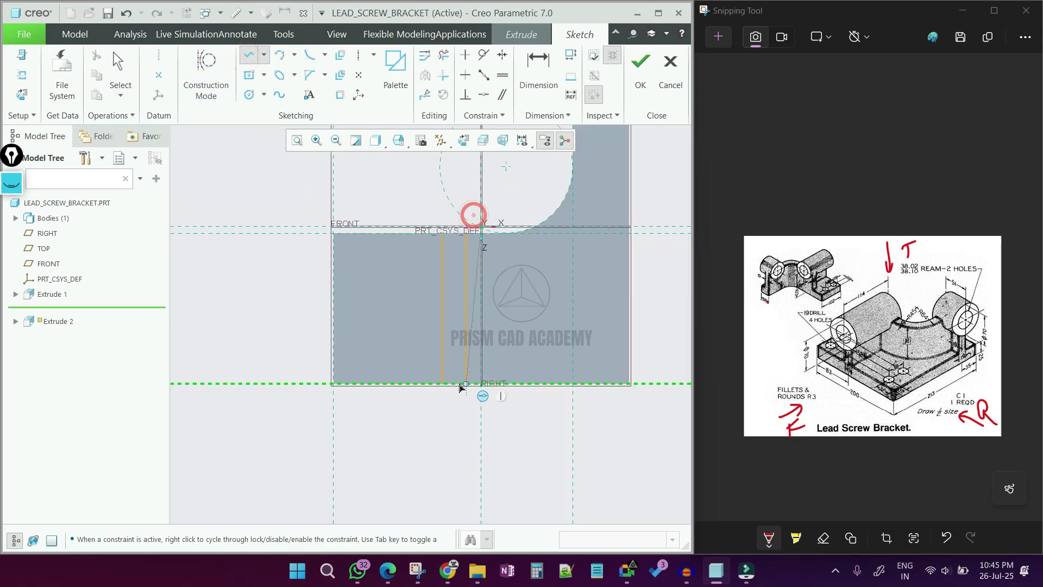
scroll(466, 390, up, 3)
click(377, 378)
middle_click(413, 469)
scroll(413, 468, down, 4)
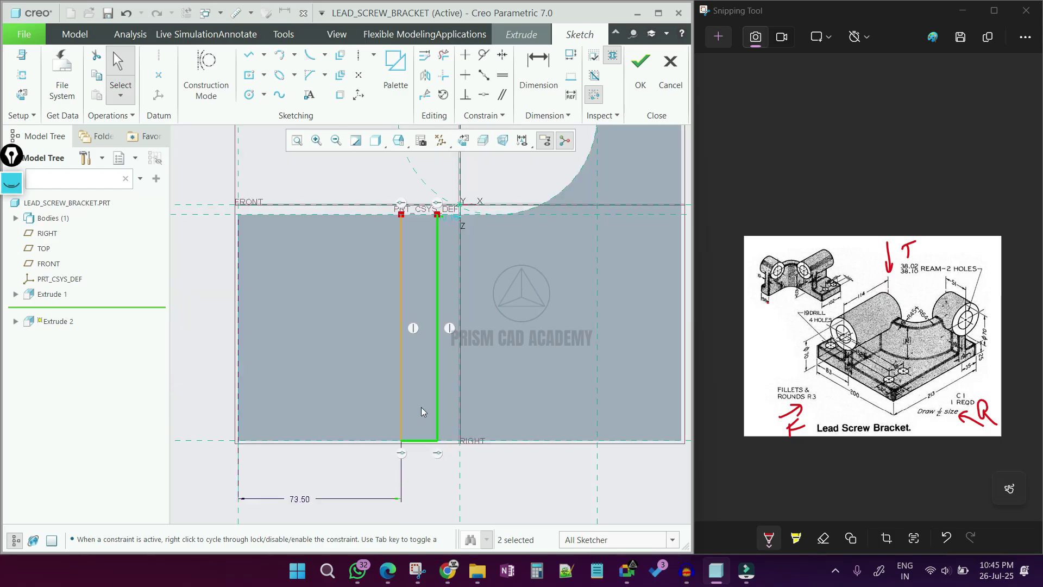
Step: Dimension the short lower segment joining the two vertical lines to 19 mm
click(538, 73)
click(423, 441)
middle_click(430, 474)
text(19)
key(Return)
scroll(404, 487, down, 3)
middle_click(523, 339)
scroll(567, 207, up, 3)
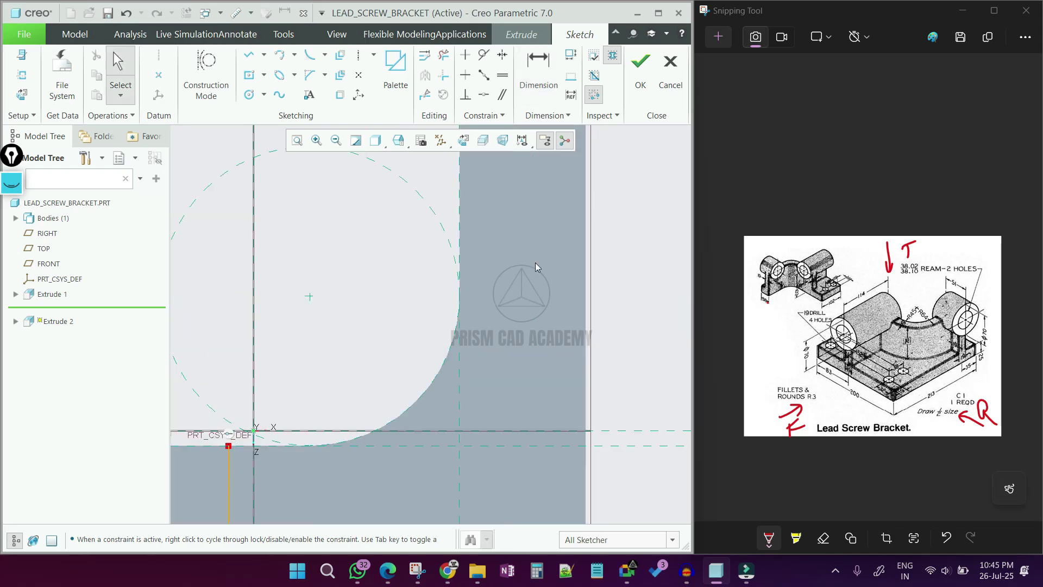
scroll(516, 250, down, 3)
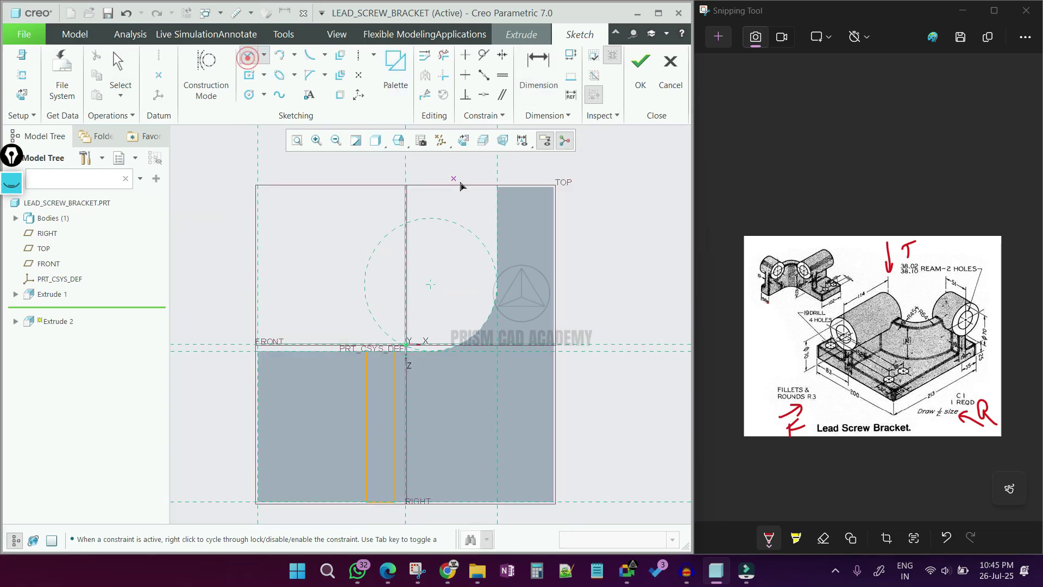
scroll(454, 180, up, 3)
scroll(427, 305, down, 2)
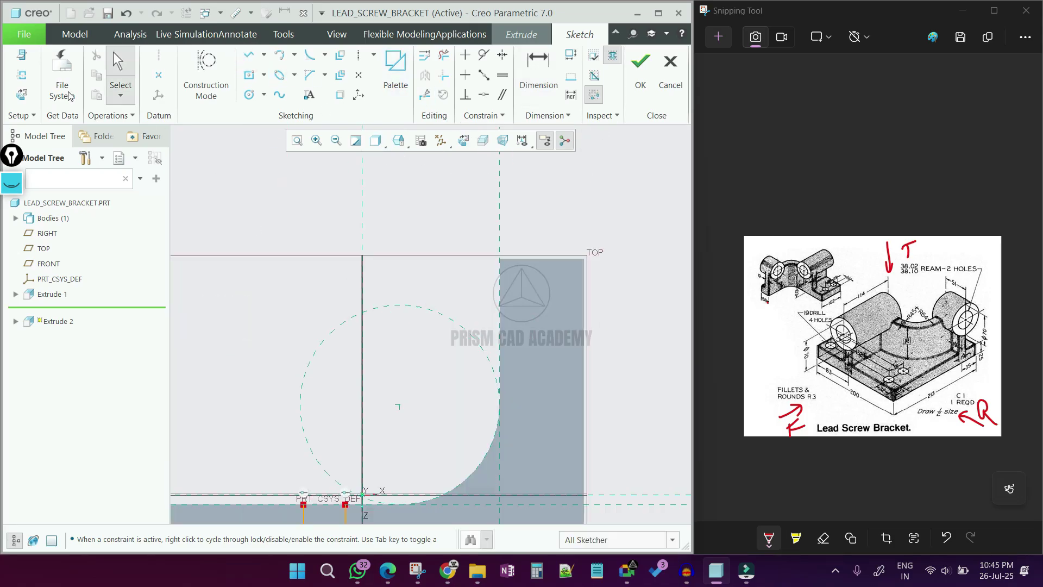
Step: Add the base's outer right edge as a sketch reference
click(21, 75)
click(586, 350)
scroll(559, 319, down, 4)
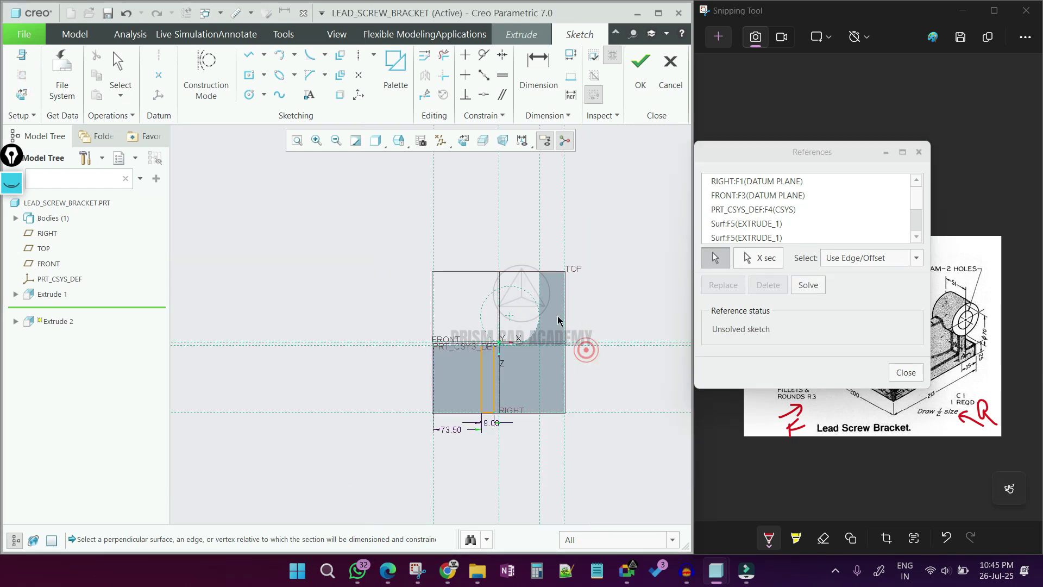
scroll(553, 348, up, 2)
middle_click(591, 282)
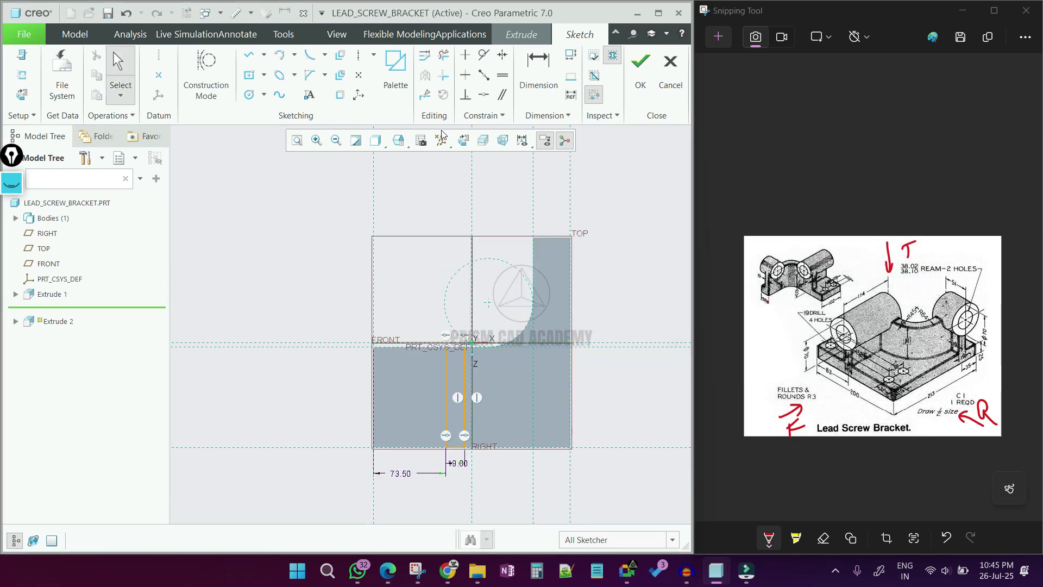
Step: Draw a closed rectangle across the base's upright leg between its two side edges and set its height to 19 mm
click(251, 55)
scroll(638, 266, up, 5)
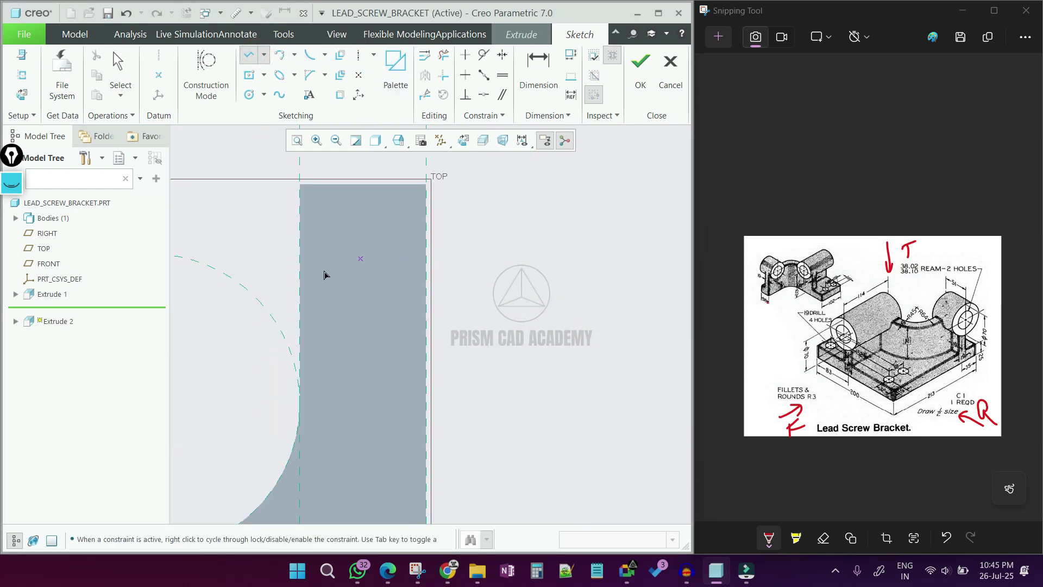
click(304, 270)
click(426, 270)
click(425, 328)
click(300, 328)
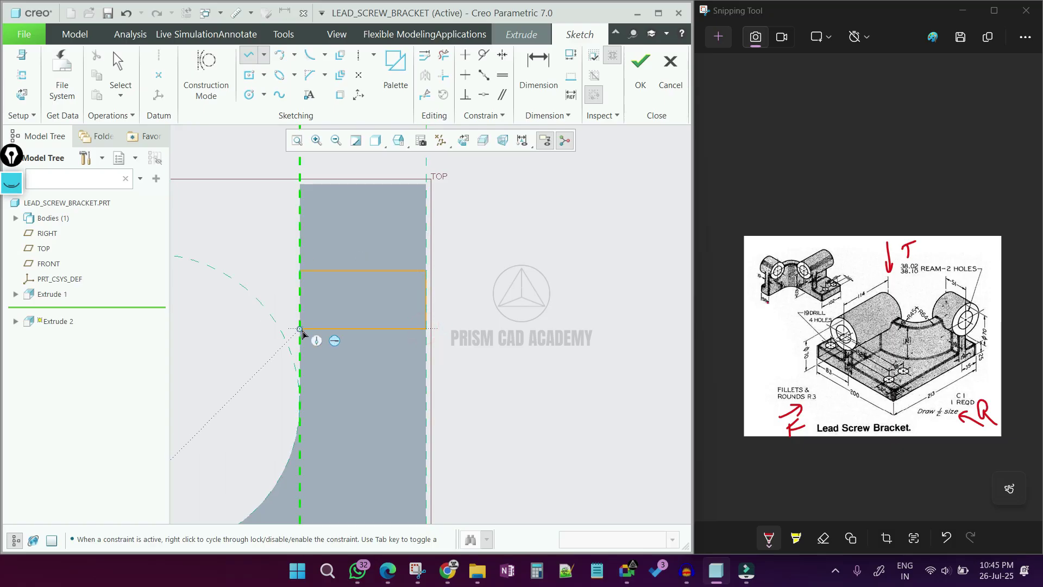
click(300, 270)
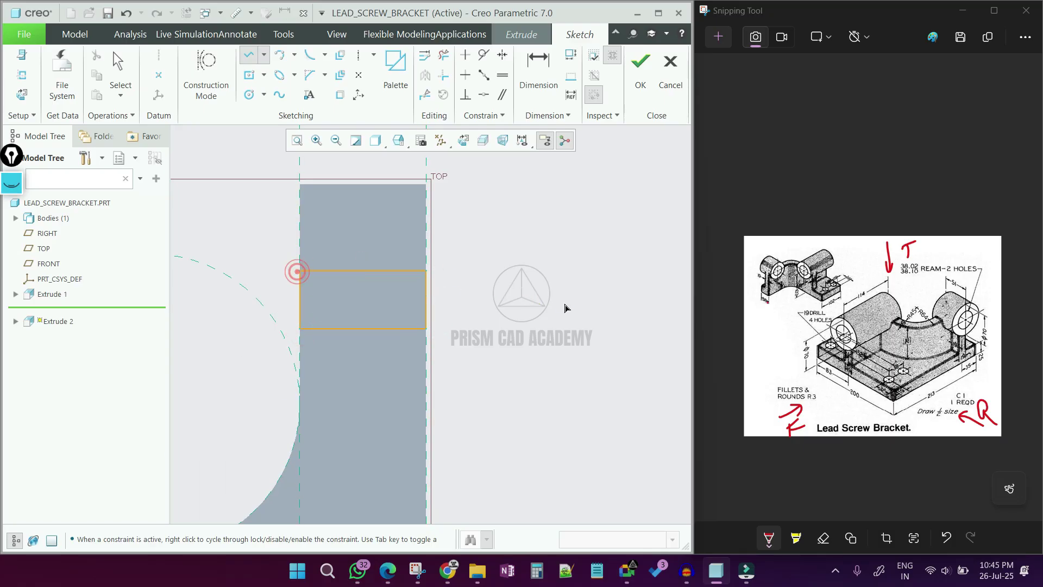
middle_click(456, 295)
double_click(454, 296)
text(19)
key(Return)
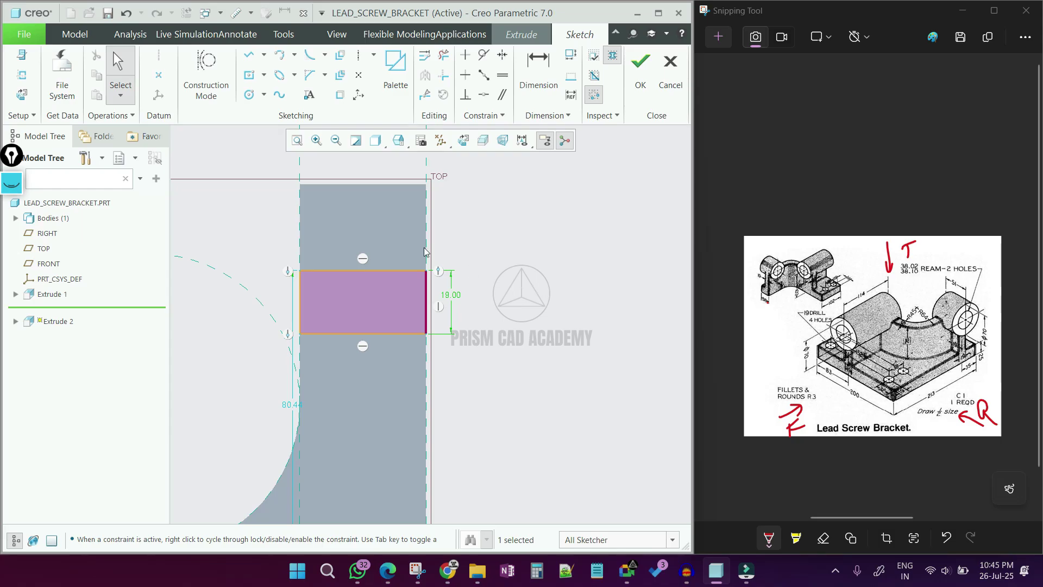
Step: Dimension the rectangle's upper side 15.5 mm from the upper edge of the base
click(537, 87)
click(409, 271)
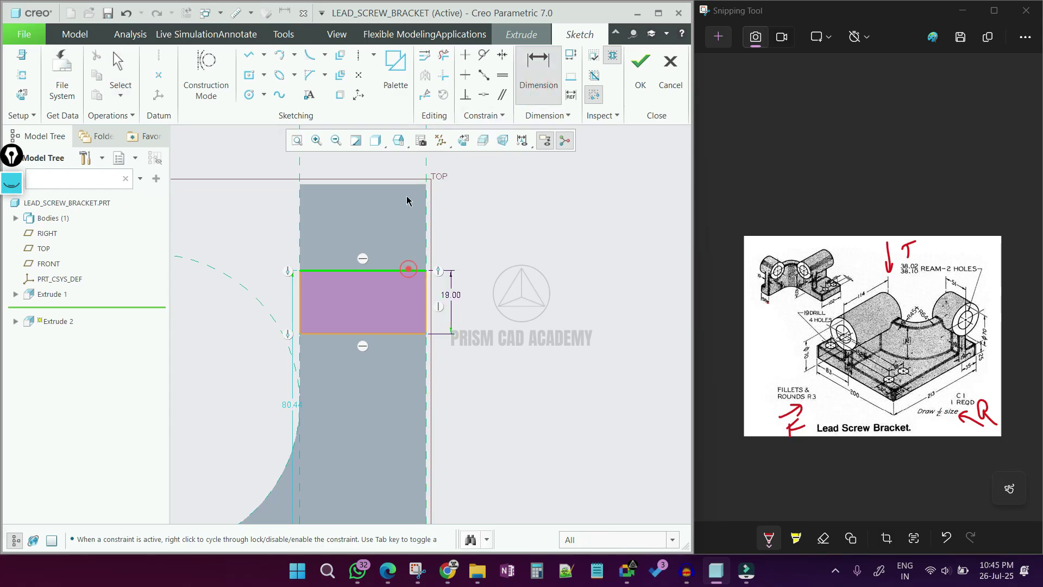
click(407, 185)
middle_click(490, 229)
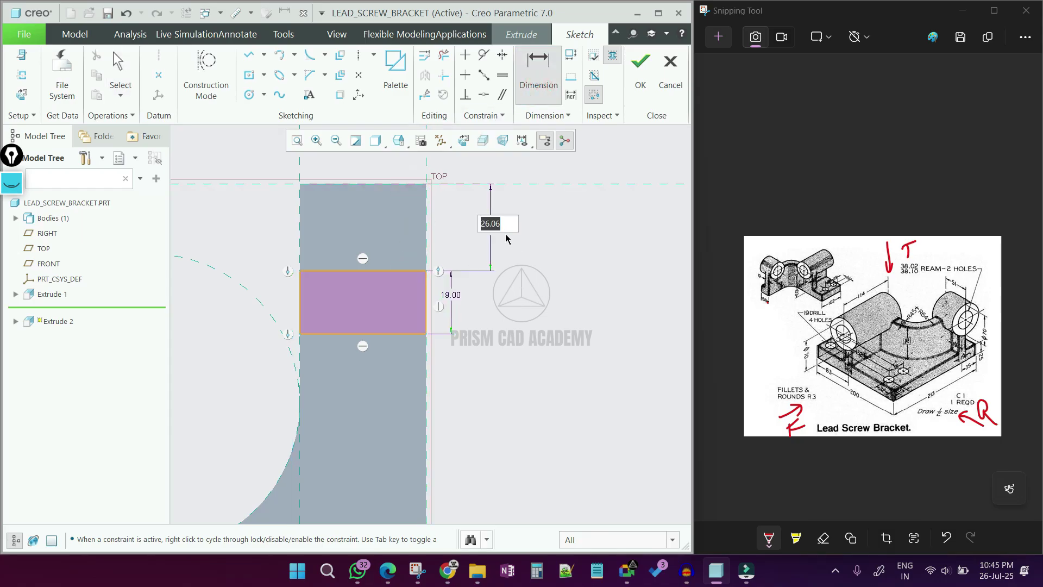
text(35-19.)
key(Return)
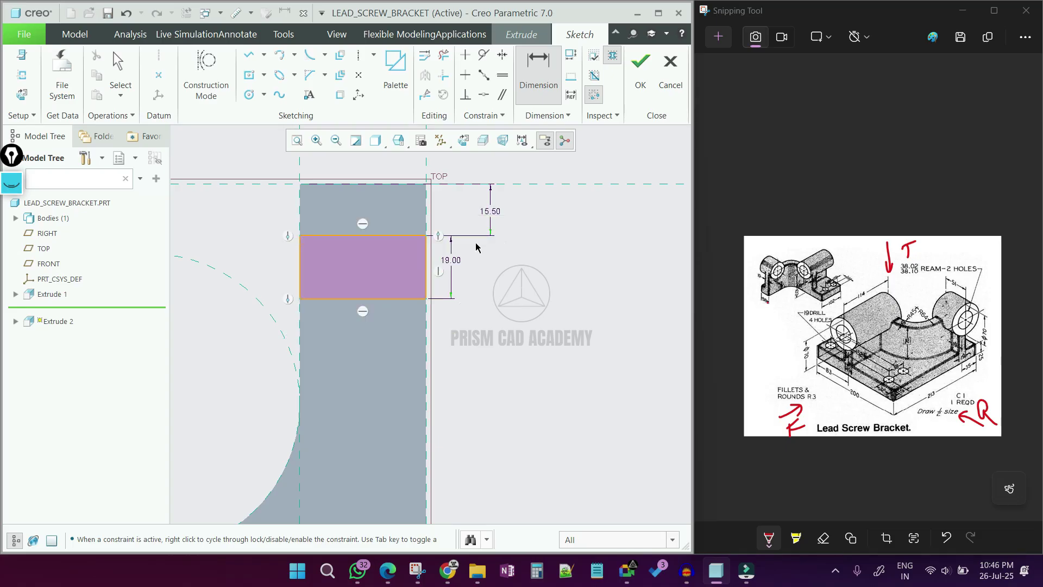
Step: Close the vertical strip with a line joining the upper ends of its two vertical lines
scroll(478, 254, down, 3)
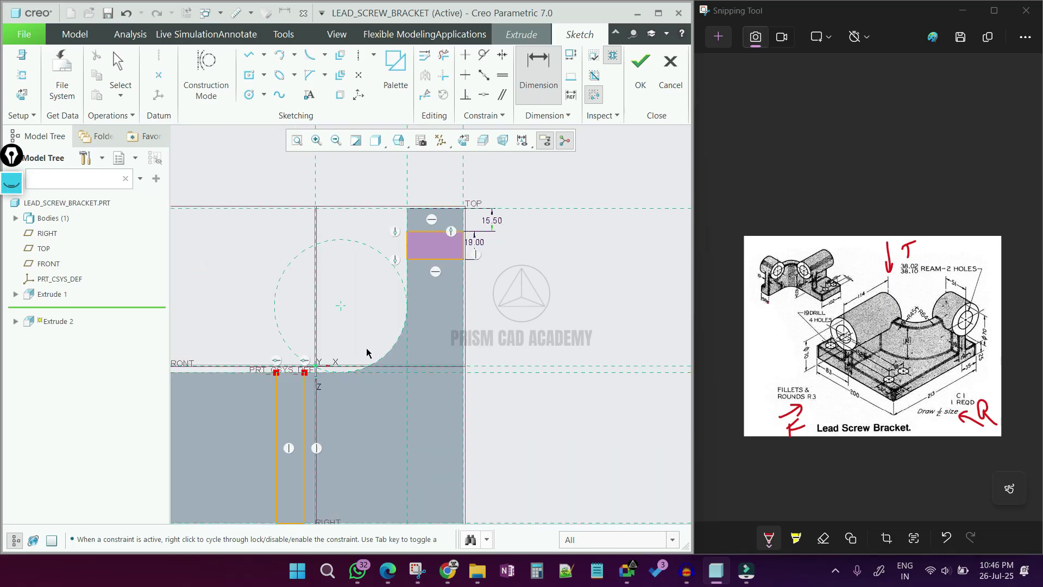
scroll(367, 352, up, 3)
scroll(357, 390, down, 5)
scroll(321, 405, up, 2)
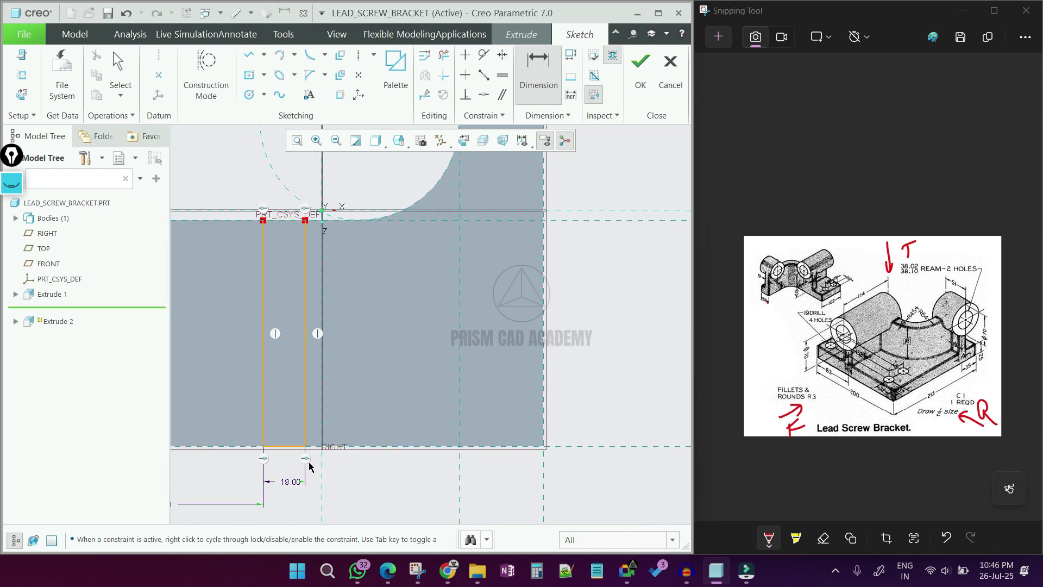
middle_click(310, 466)
scroll(294, 219, down, 5)
scroll(294, 160, up, 3)
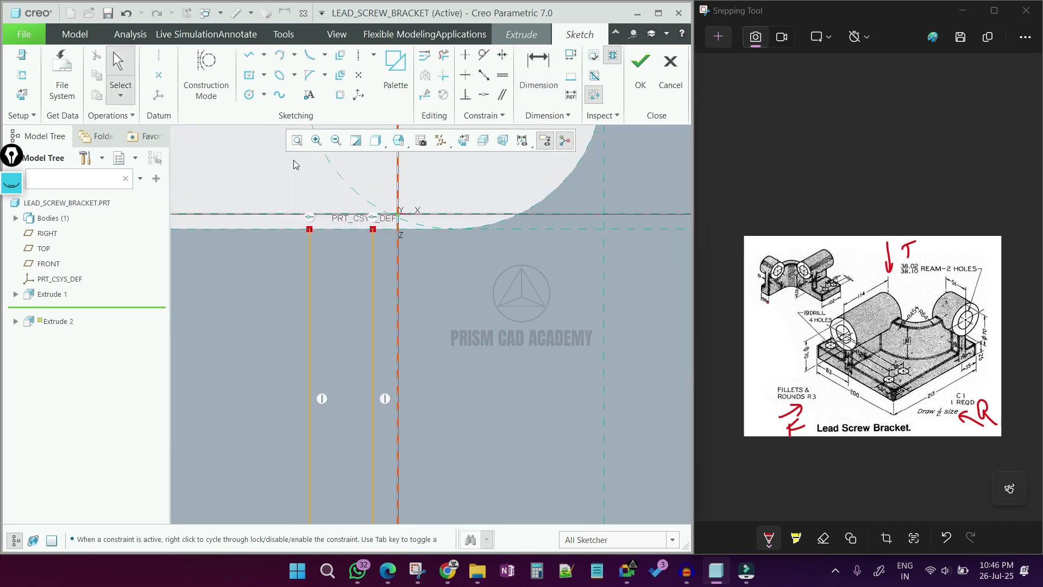
click(248, 55)
click(306, 228)
click(373, 237)
middle_click(374, 256)
middle_click(377, 270)
scroll(378, 277, up, 3)
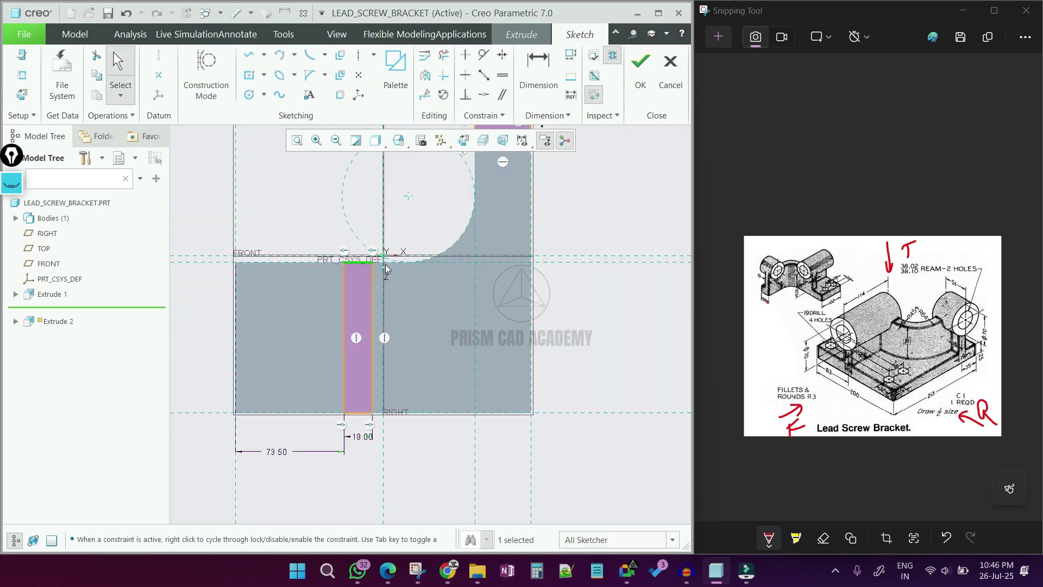
Step: Delete the line closing the top of the vertical strip and the inner vertical side of the rectangle
scroll(374, 307, up, 2)
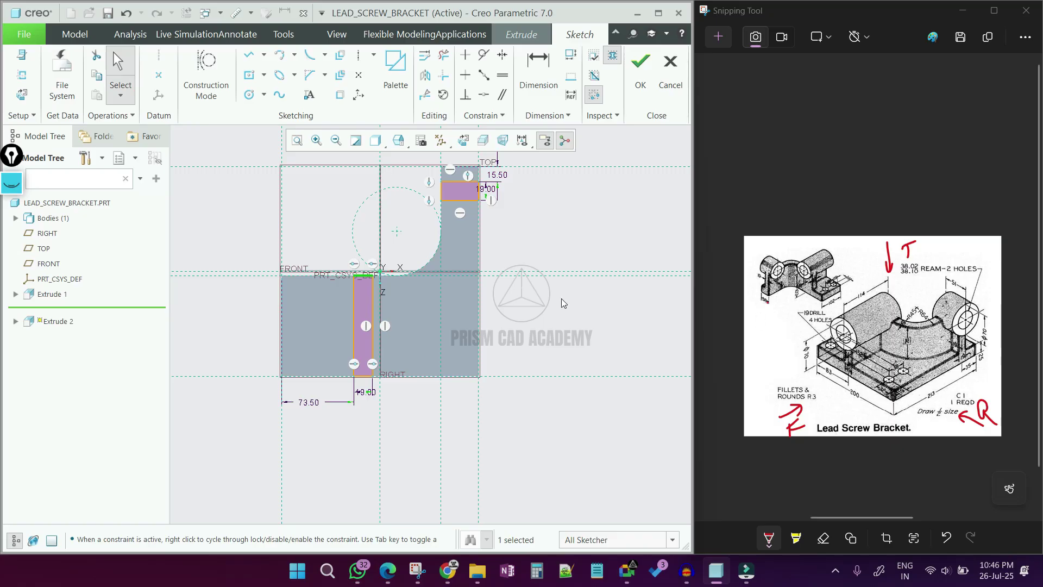
scroll(422, 201, down, 2)
scroll(416, 244, up, 2)
scroll(408, 288, down, 4)
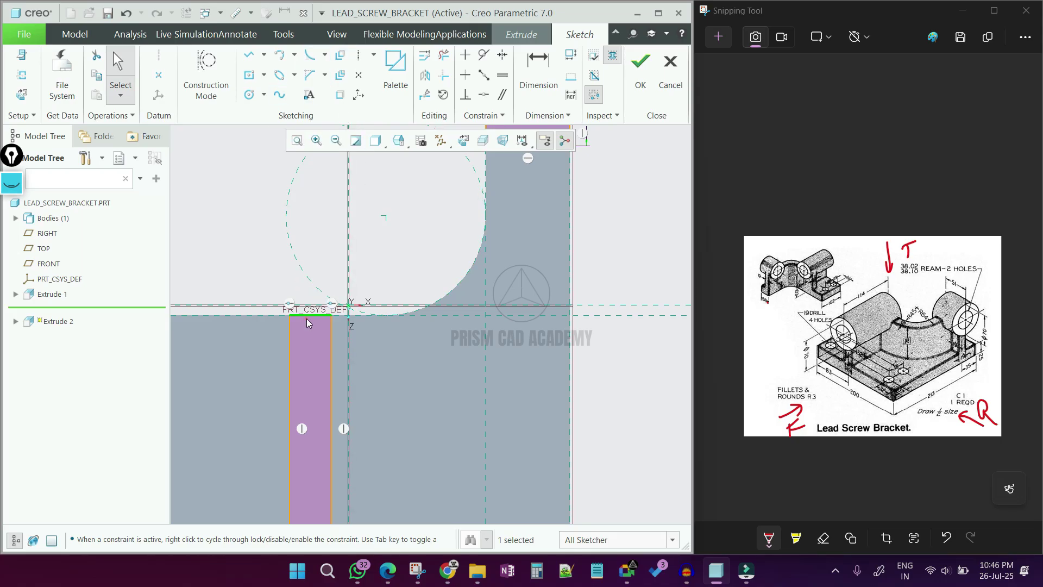
key(Delete)
scroll(383, 375, up, 4)
scroll(437, 277, down, 4)
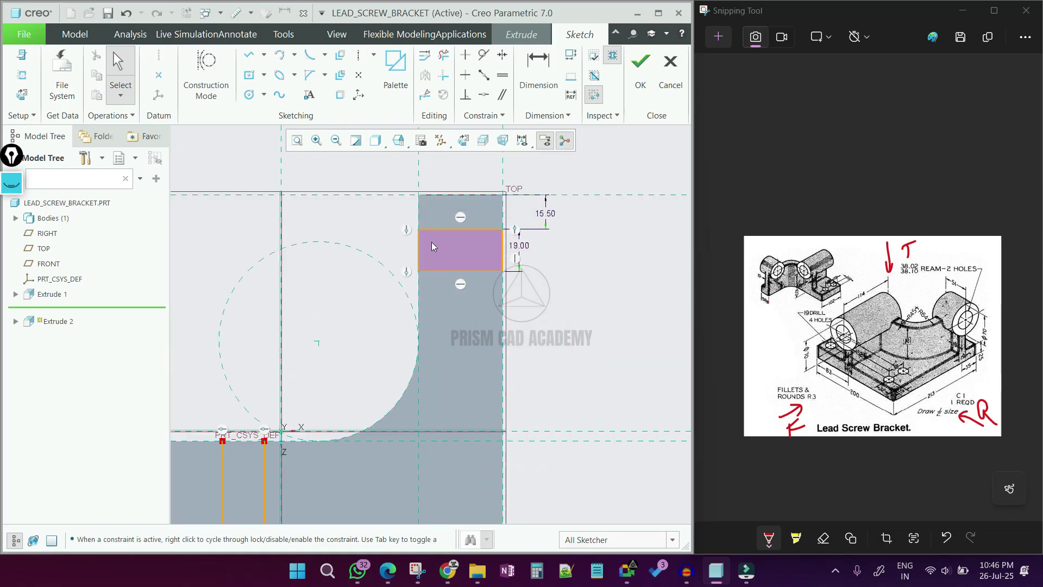
click(420, 248)
key(Delete)
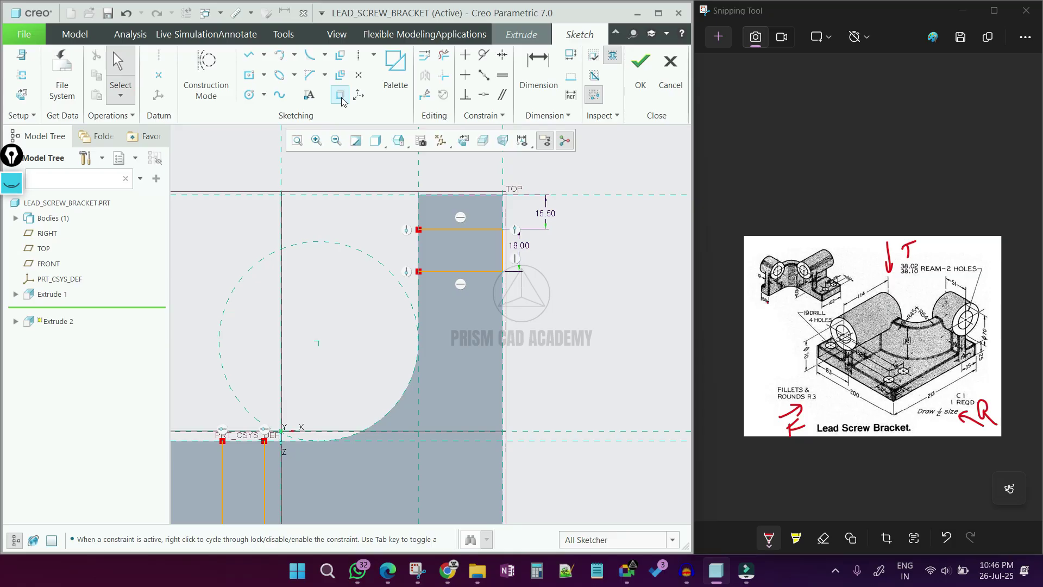
Step: Project the base's inner corner arc and its two adjoining straight inner edges into the sketch as single edges
click(340, 95)
click(385, 415)
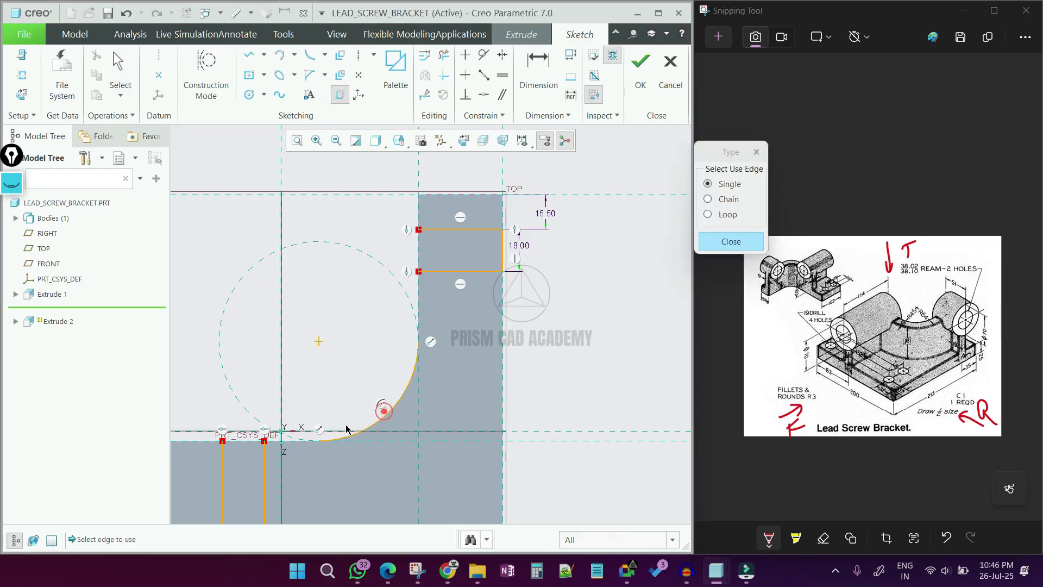
click(289, 442)
click(418, 308)
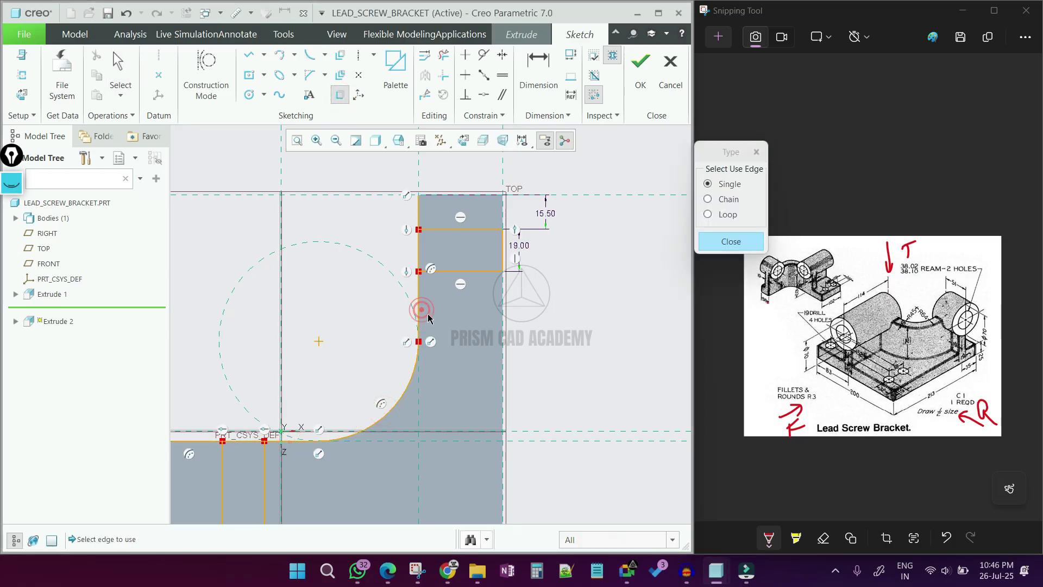
middle_click(435, 303)
scroll(450, 300, down, 2)
scroll(449, 300, up, 2)
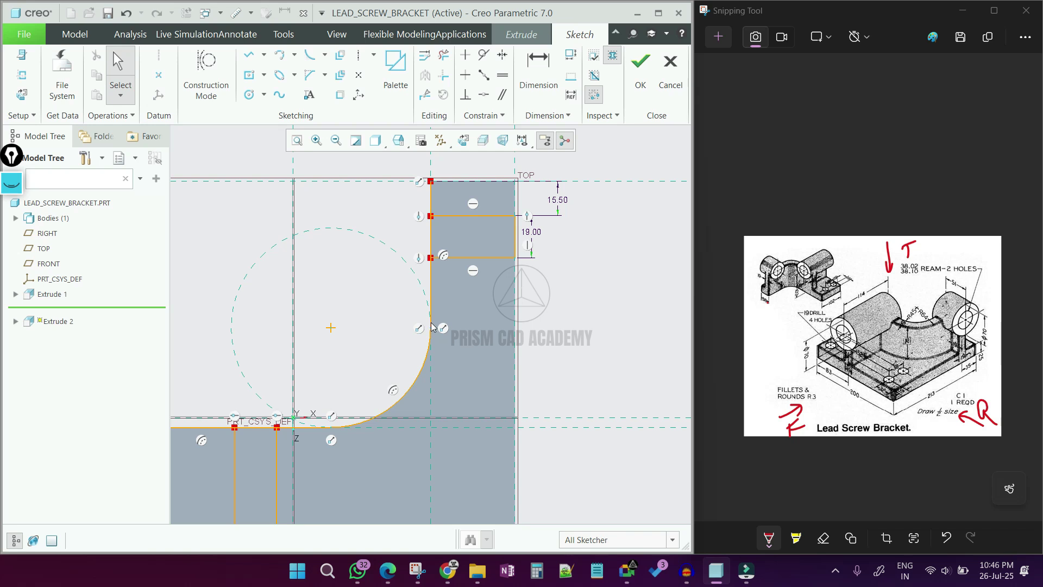
Step: Trim away the projected edge segments that extend beyond the rectangle and the vertical strip
click(427, 59)
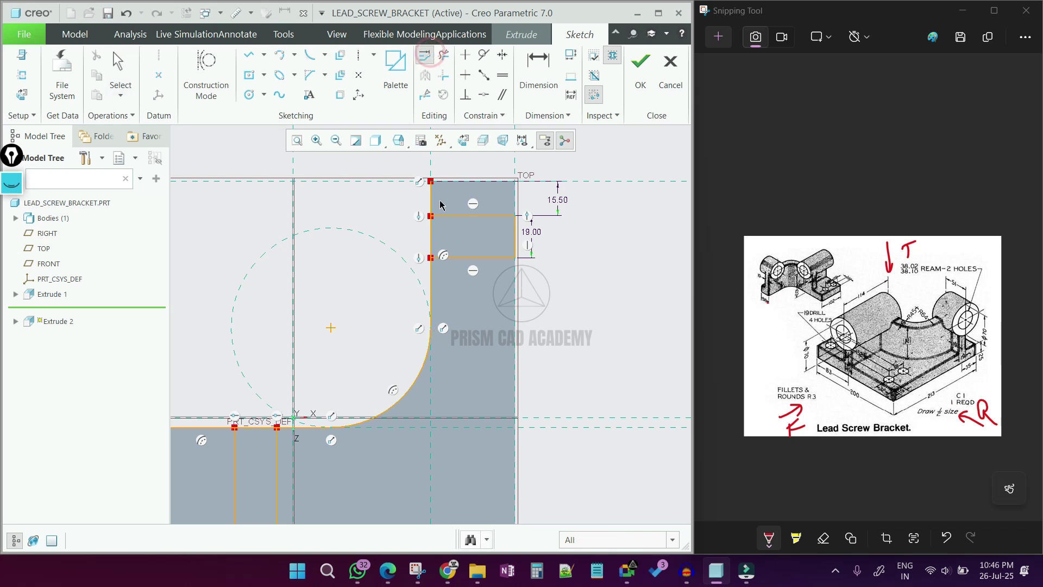
click(444, 59)
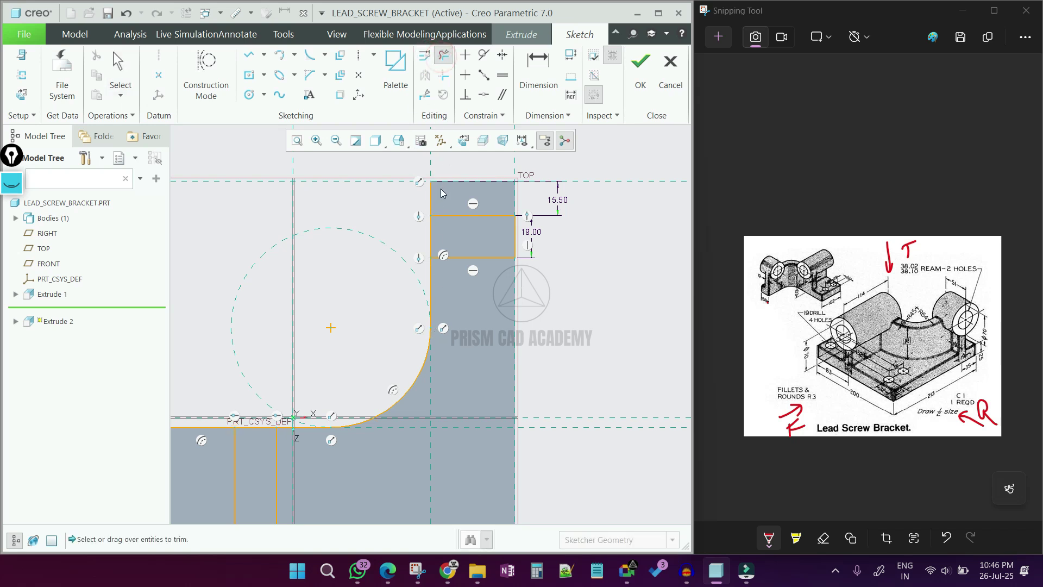
scroll(442, 191, down, 3)
scroll(373, 306, up, 2)
drag(360, 283, 348, 311)
middle_click(348, 311)
scroll(452, 287, up, 2)
scroll(417, 336, down, 2)
scroll(460, 297, up, 2)
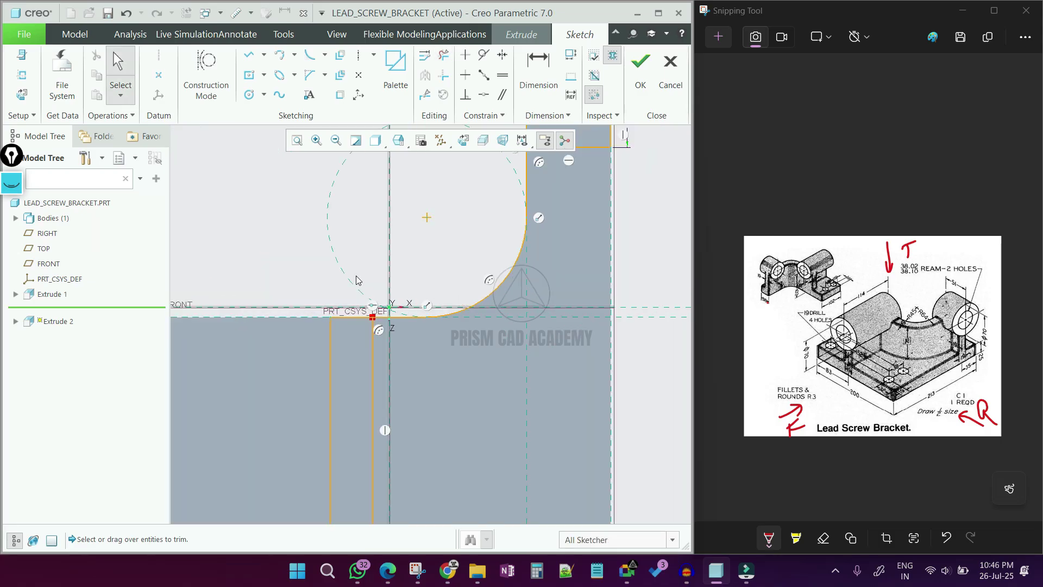
Step: Offset the chain of projected inner edges around the corner arc by 19 mm into the base
click(341, 56)
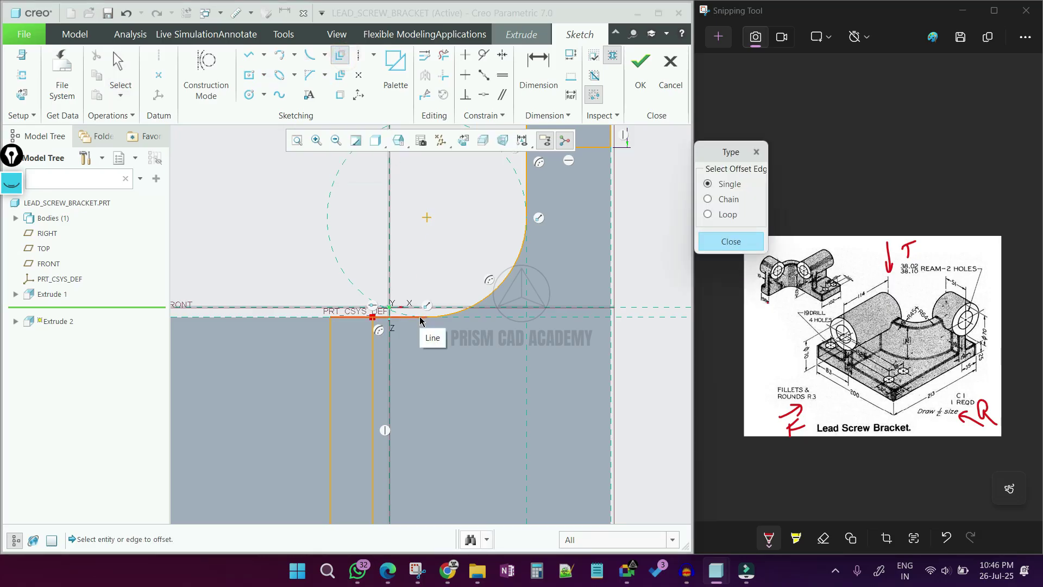
click(729, 199)
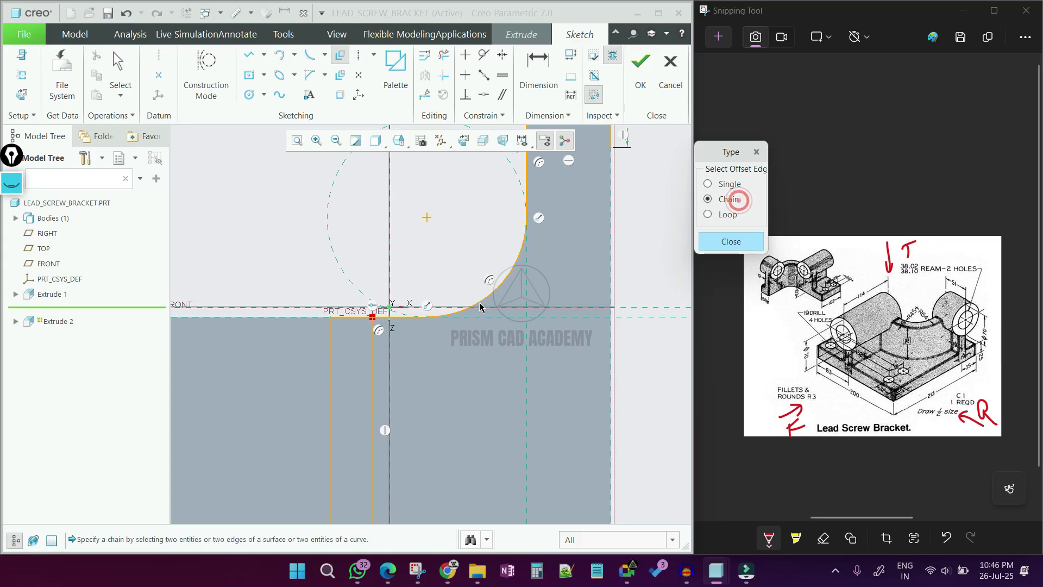
click(416, 317)
click(528, 204)
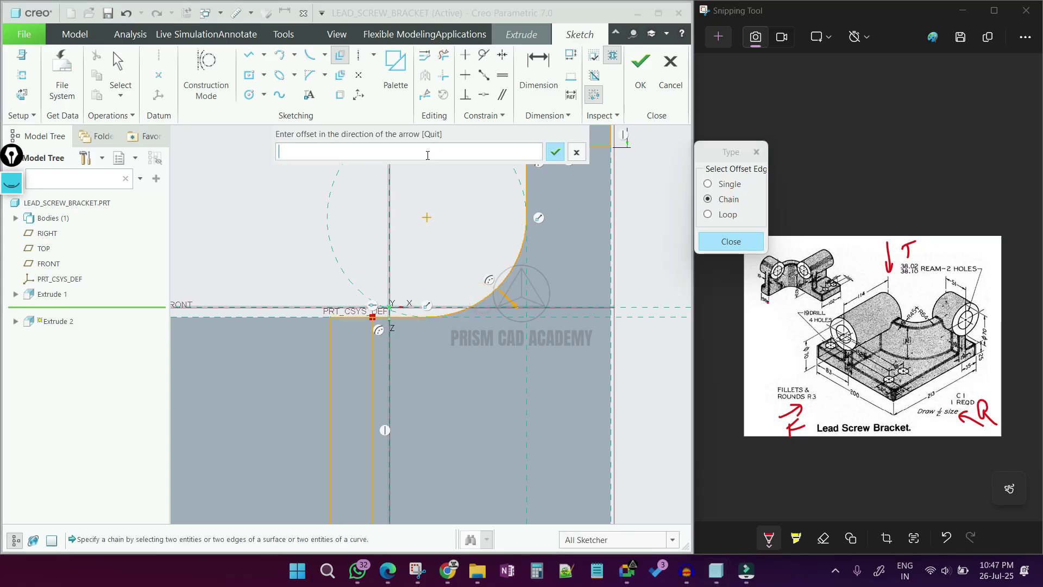
text(19)
key(Return)
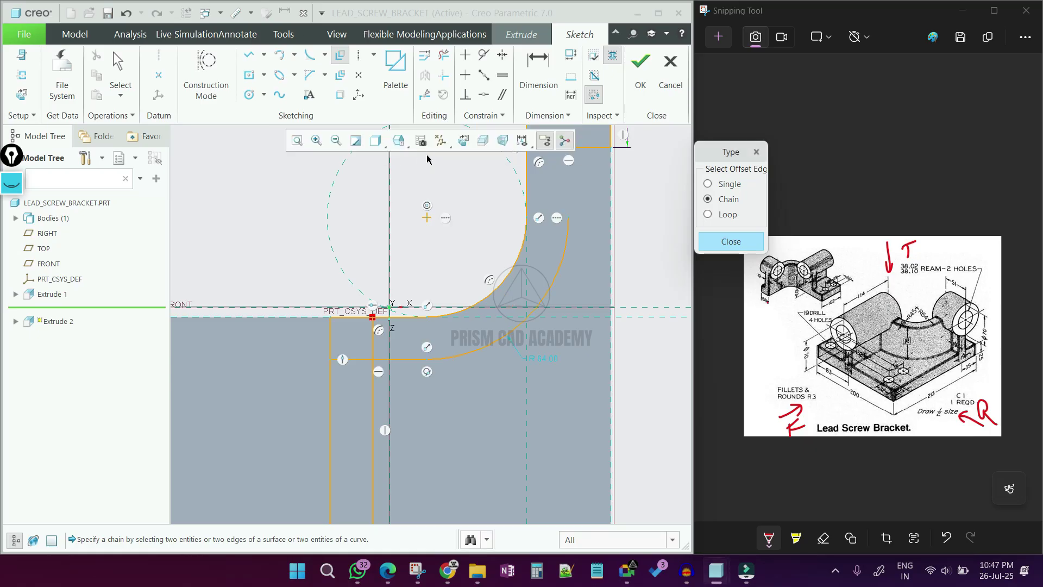
Step: Offset the projected vertical inner edge singly by -19 mm so that it lies inside the upright leg
scroll(513, 365, down, 2)
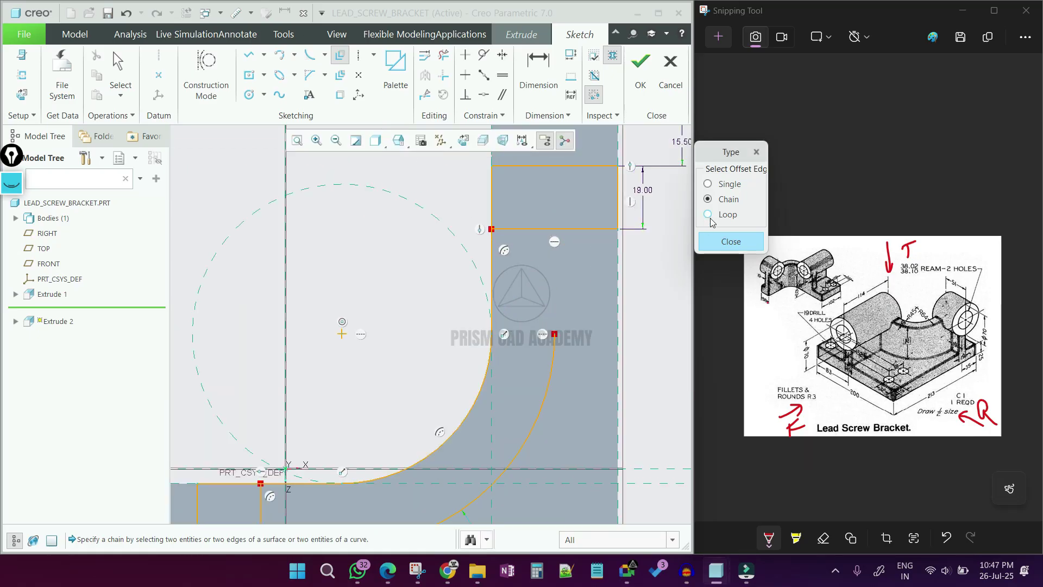
click(718, 186)
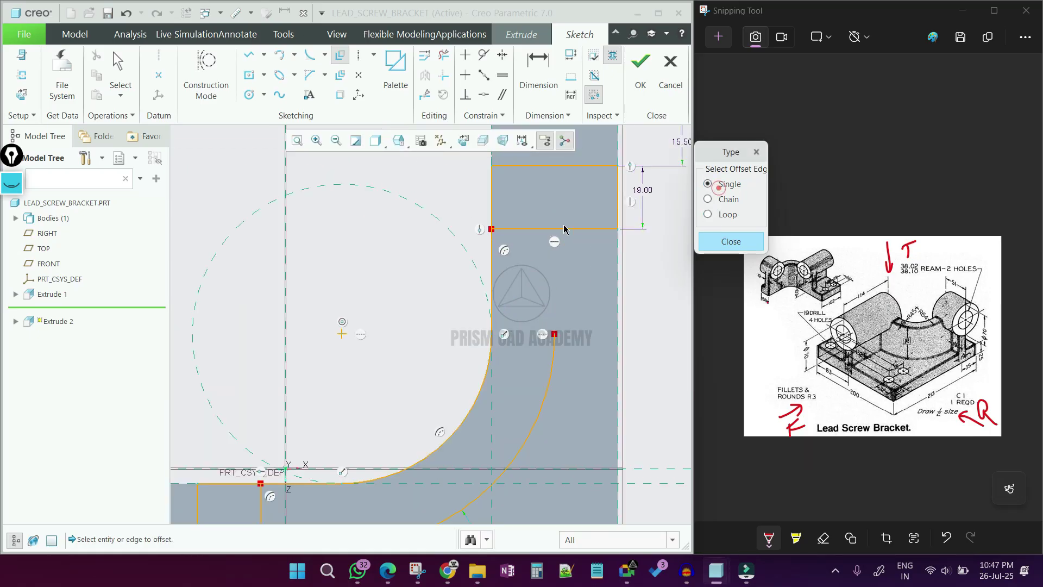
click(493, 271)
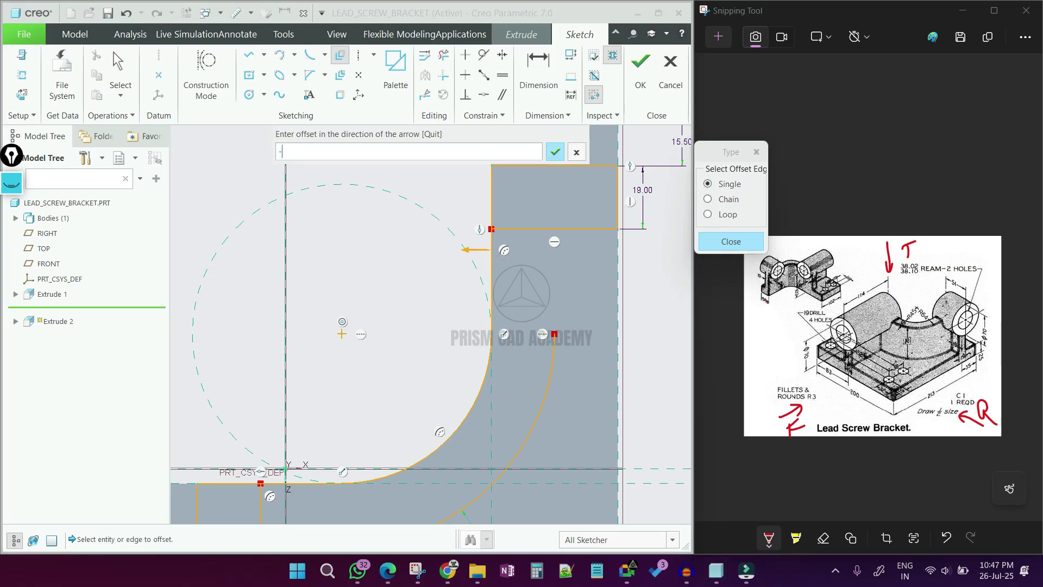
text(-19)
key(Return)
middle_click(512, 296)
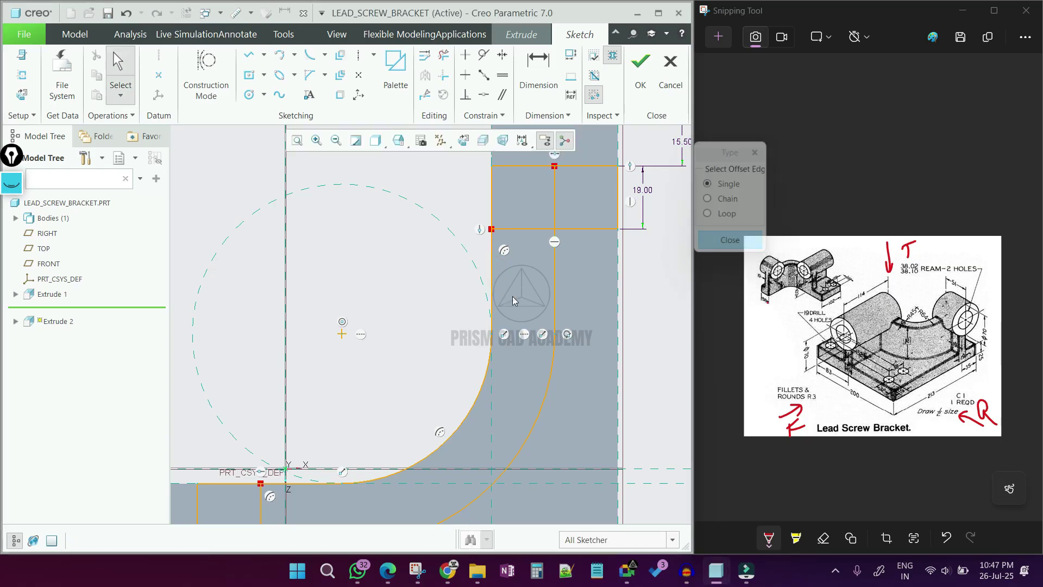
Step: Trim the offset line segments lying inside the vertical strip and the rectangle
scroll(571, 265, down, 2)
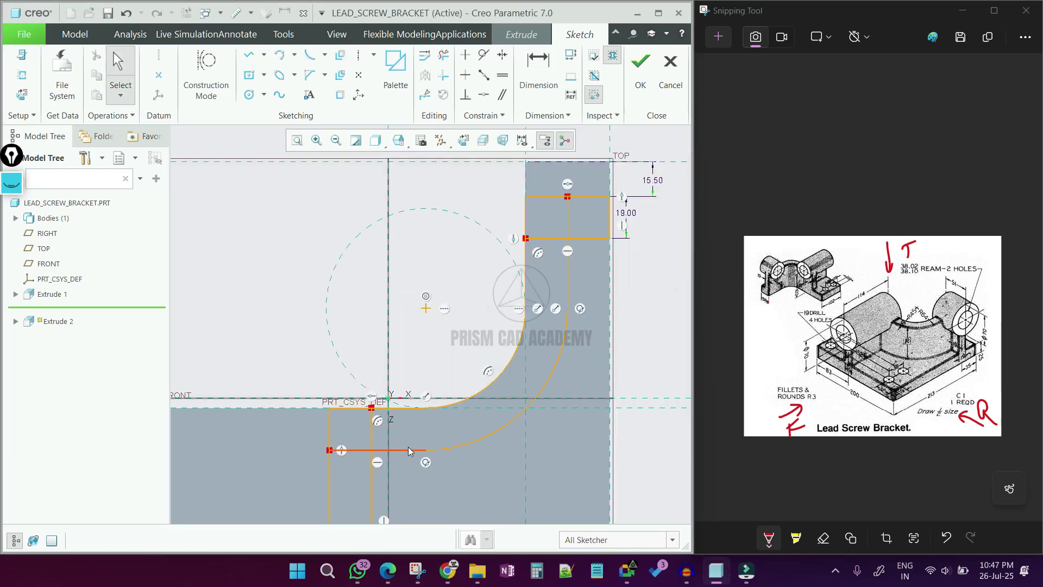
click(443, 55)
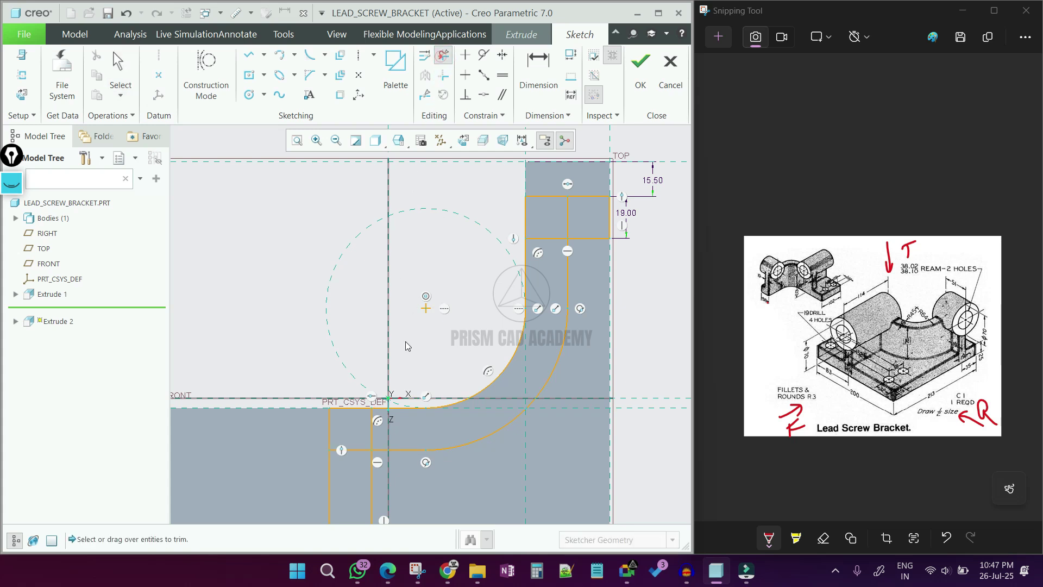
click(354, 452)
click(571, 223)
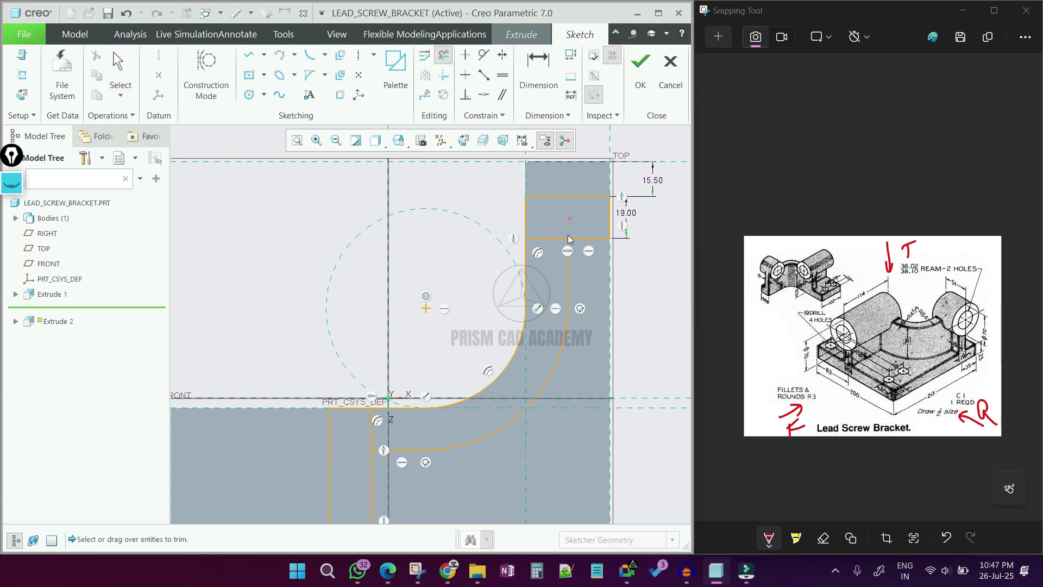
middle_click(559, 242)
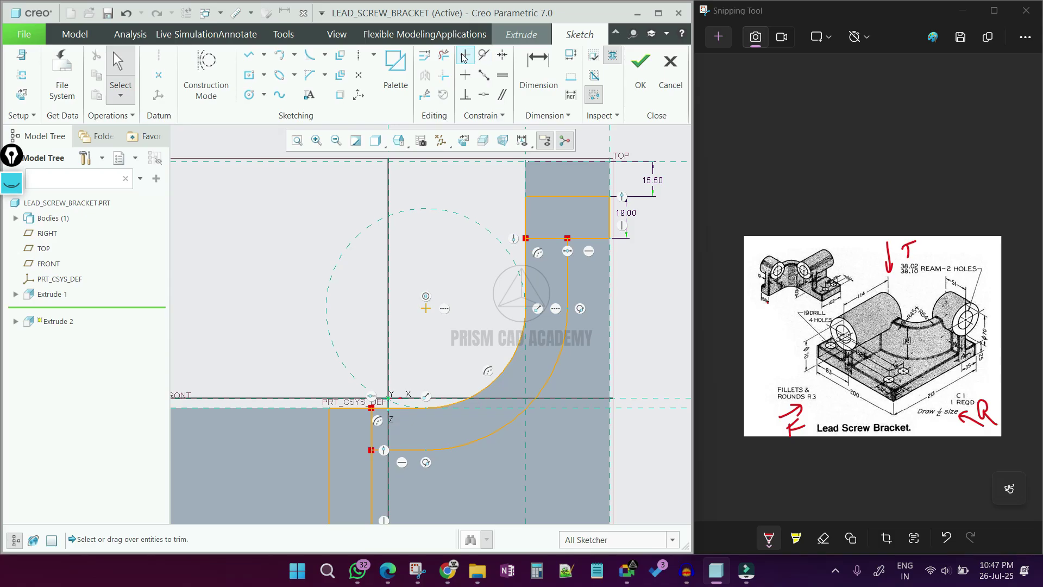
Step: Trim the remaining inner segments where the rectangle and the vertical strip meet the offset lines, leaving one closed rib profile
click(442, 54)
click(542, 238)
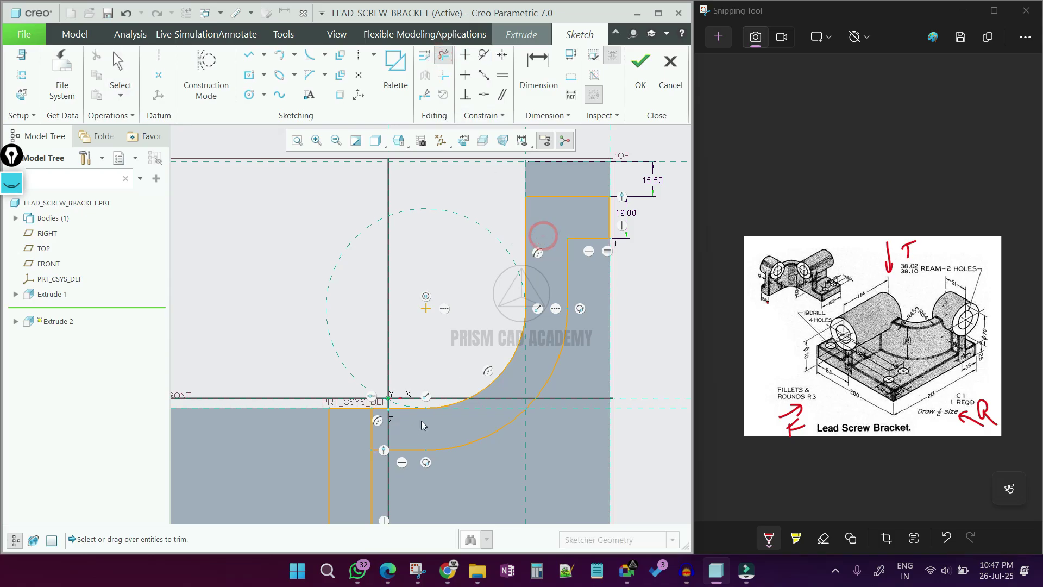
middle_click(462, 243)
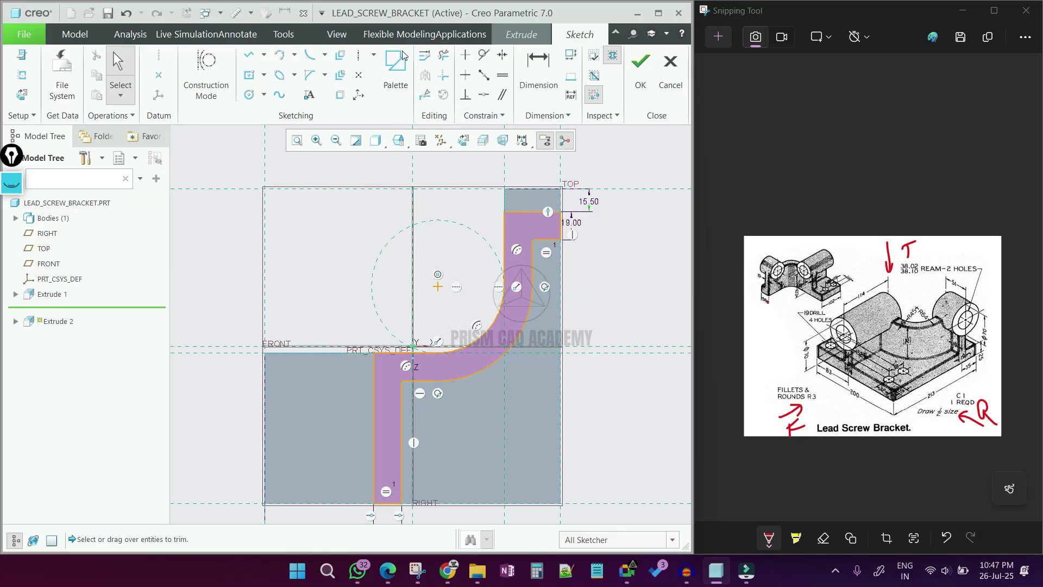
Step: Try to dimension the radius of the outer corner arc of the rib profile
click(536, 84)
click(509, 353)
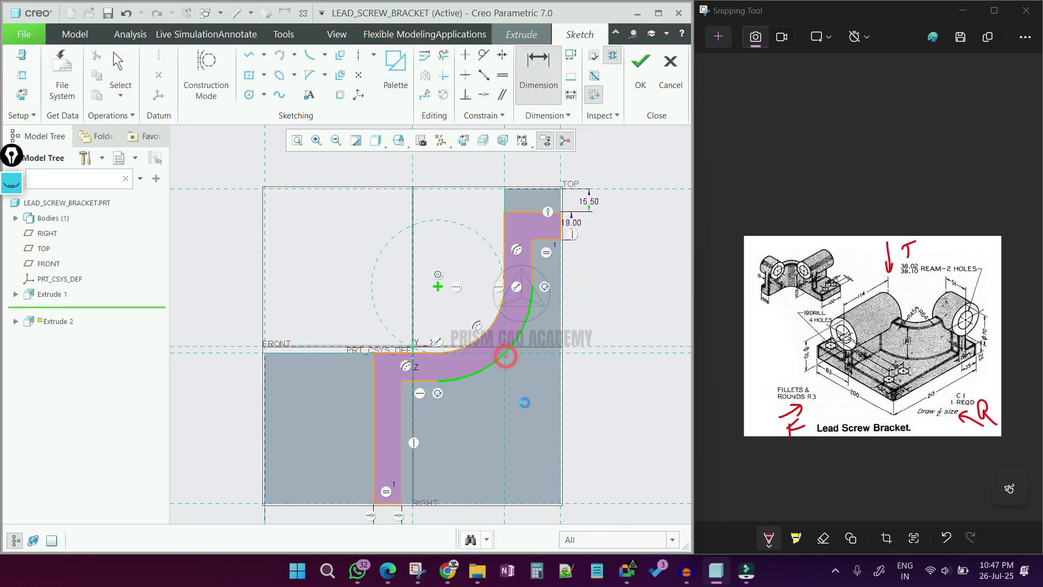
middle_click(545, 402)
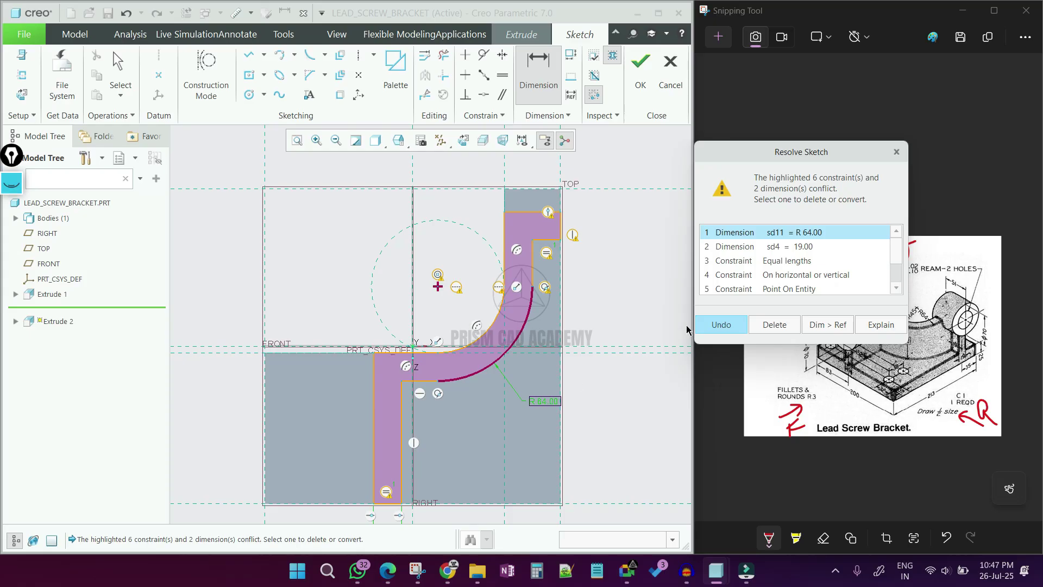
key(Return)
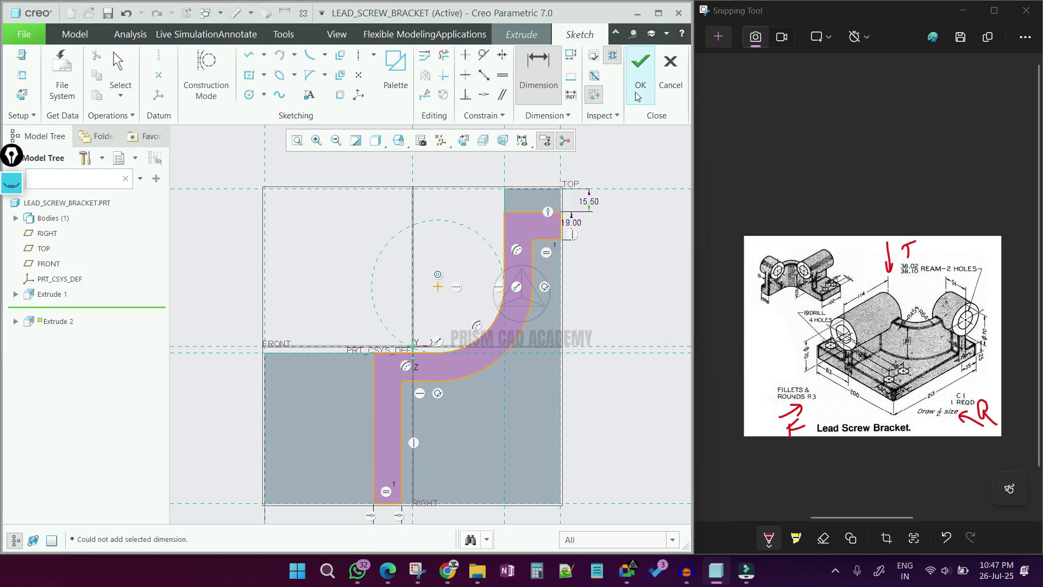
Step: Finish the rib sketch and extrude the profile 76 mm as a solid
click(641, 73)
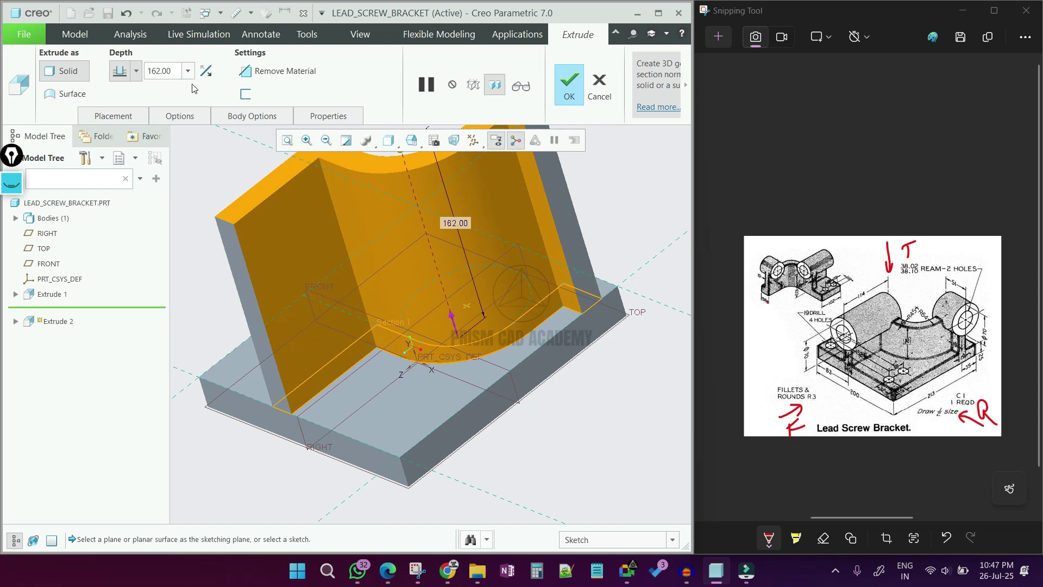
text(75)
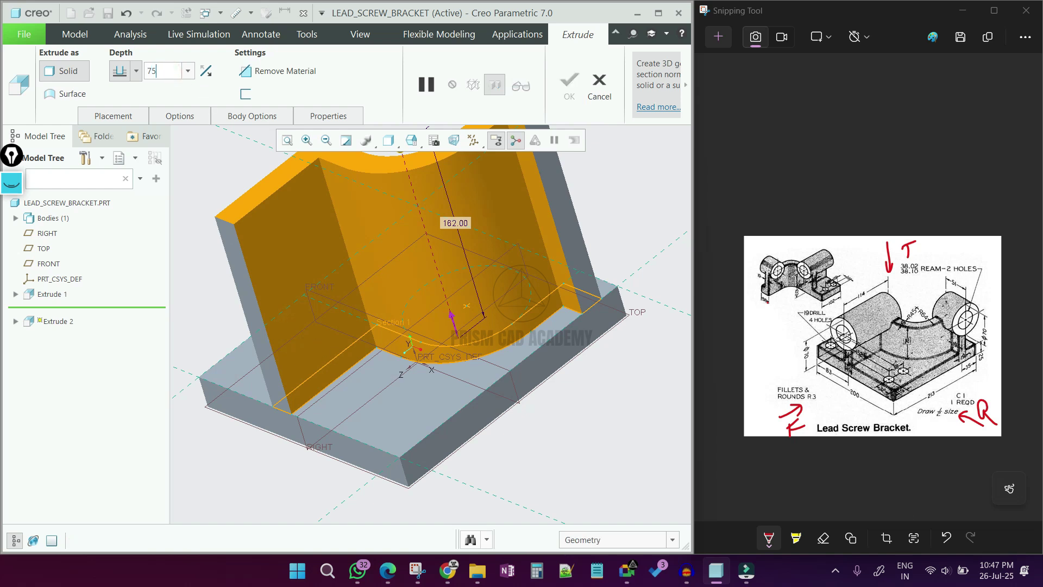
key(Return)
middle_click(283, 325)
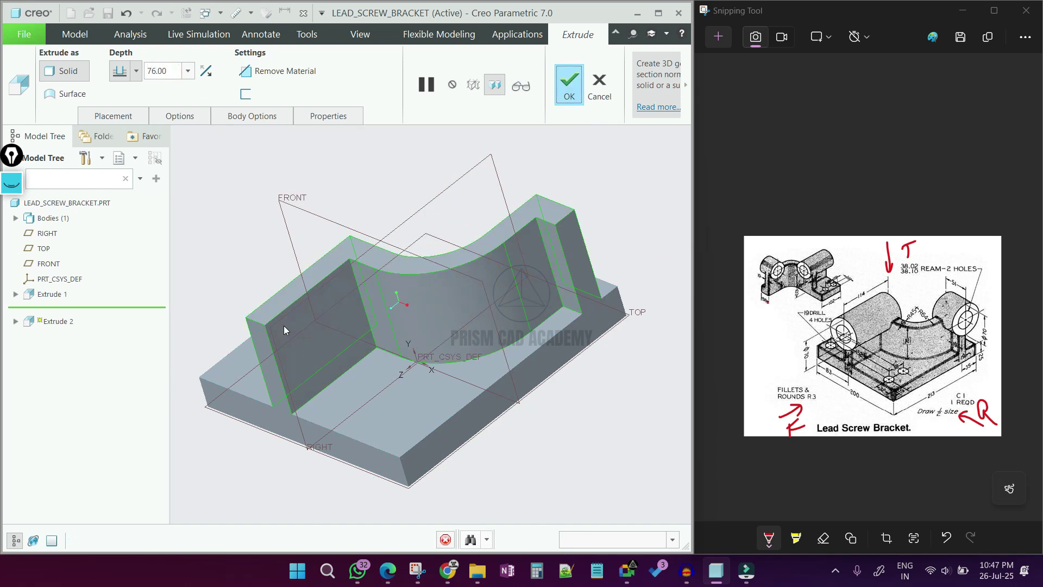
Step: Switch the model's display style to Shading With Edges
scroll(331, 338, down, 3)
click(272, 434)
middle_drag(283, 377, 342, 273)
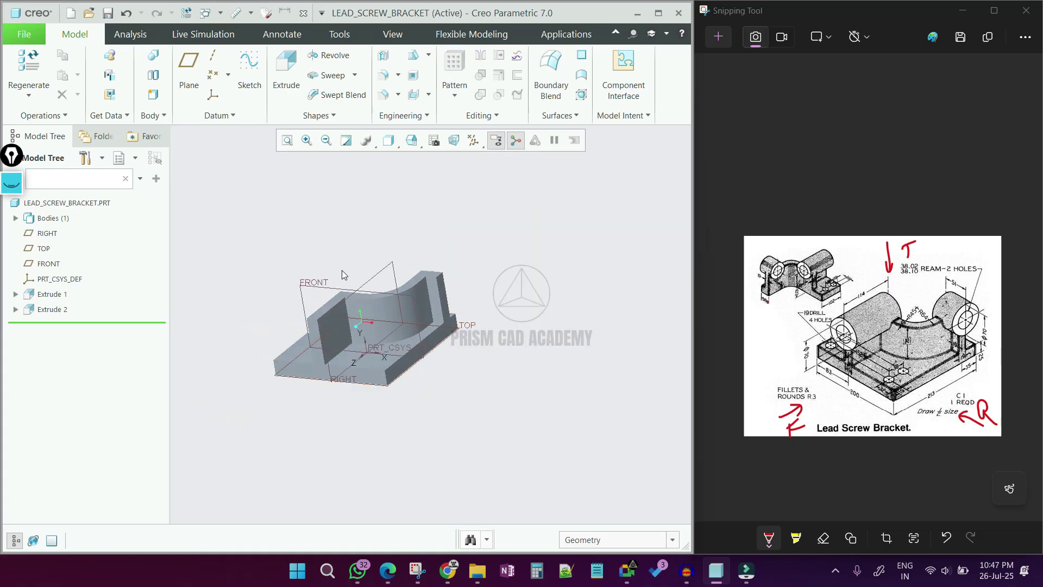
click(387, 140)
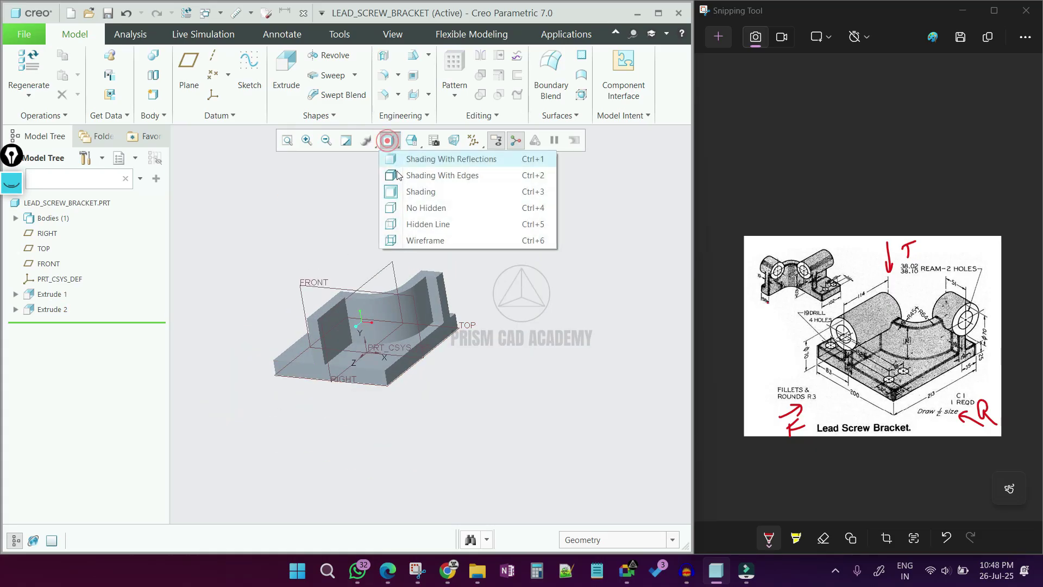
click(398, 175)
Step: Start a new extrusion sketch on the end face of the long rib leg, viewed square to the sketch plane
click(286, 70)
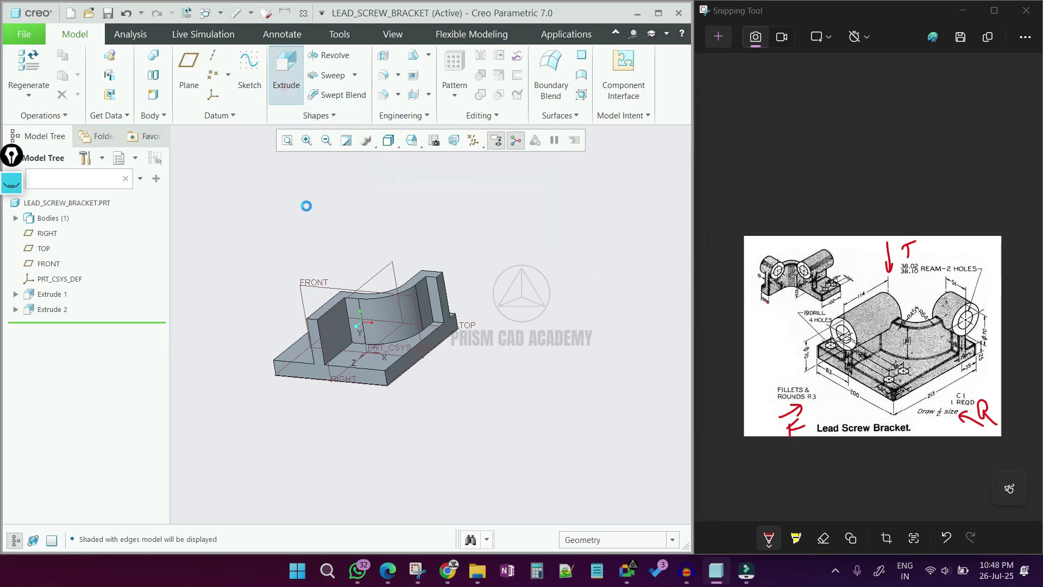
click(325, 374)
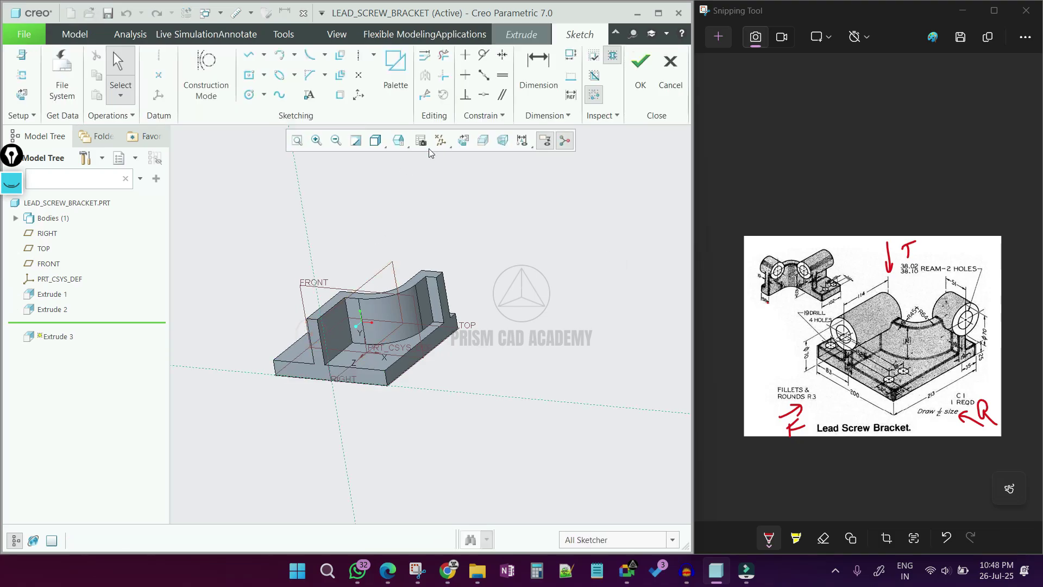
click(460, 140)
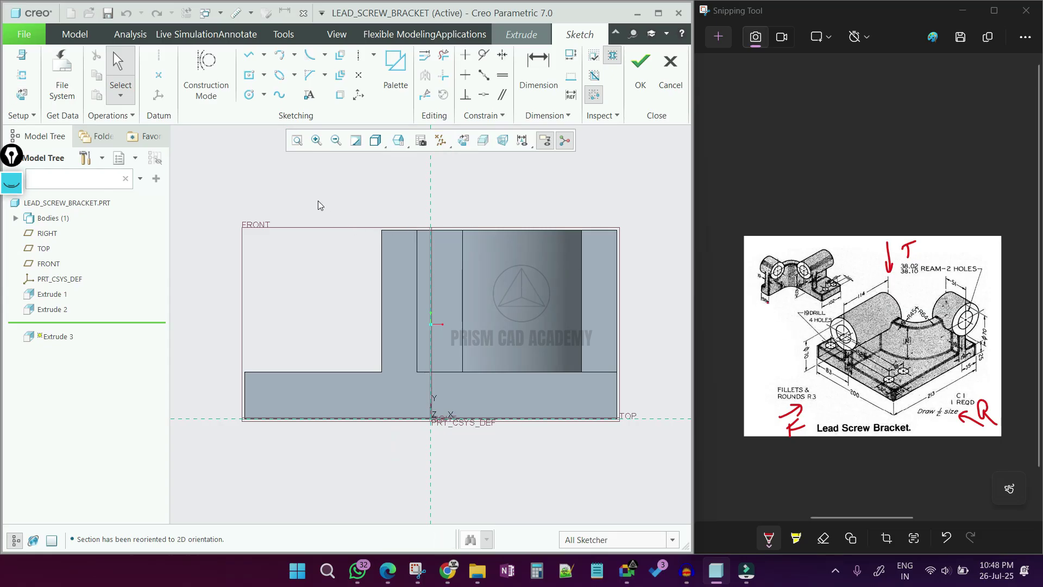
click(249, 94)
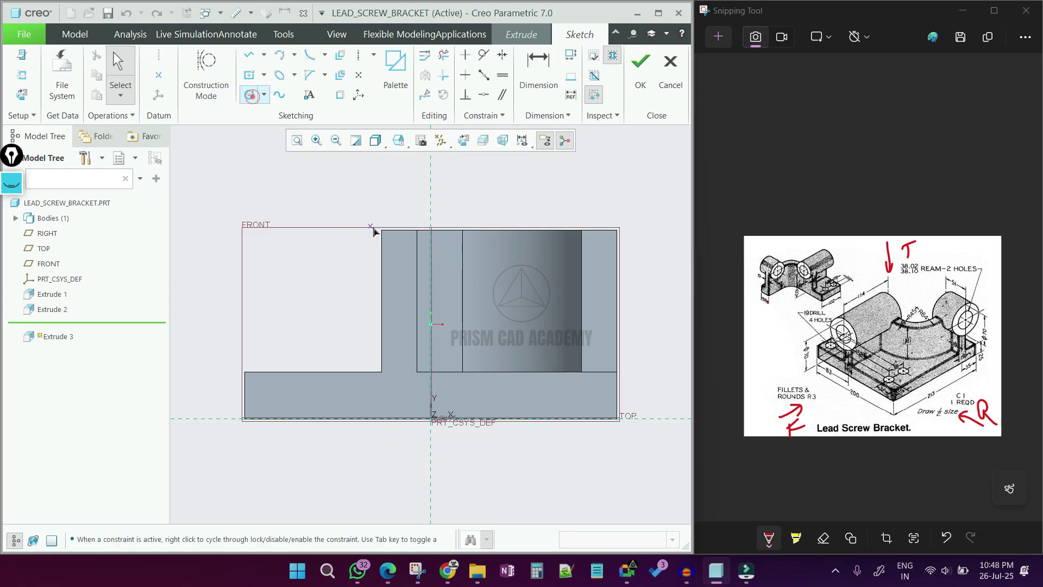
click(399, 230)
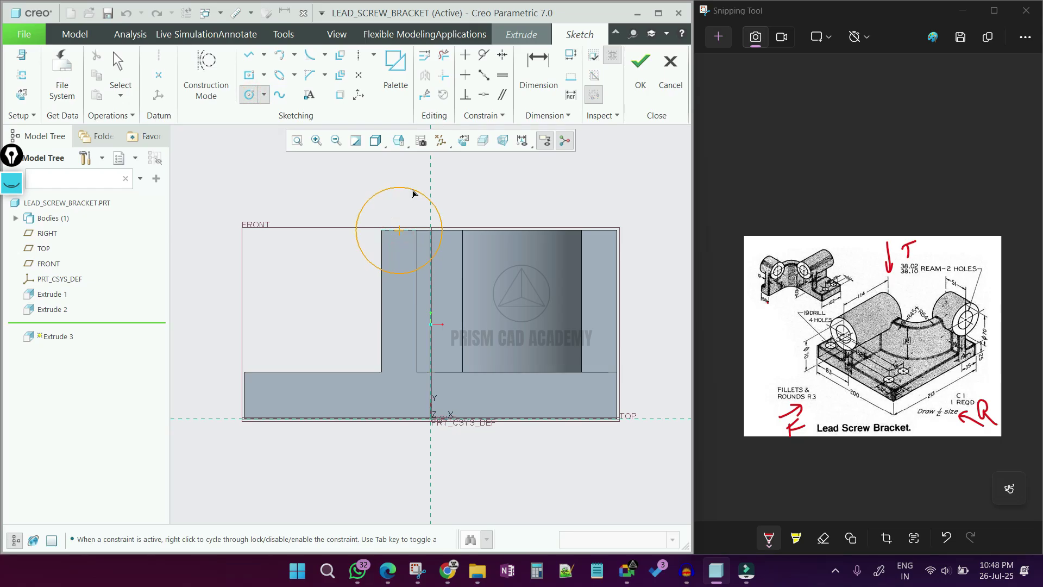
middle_click(337, 160)
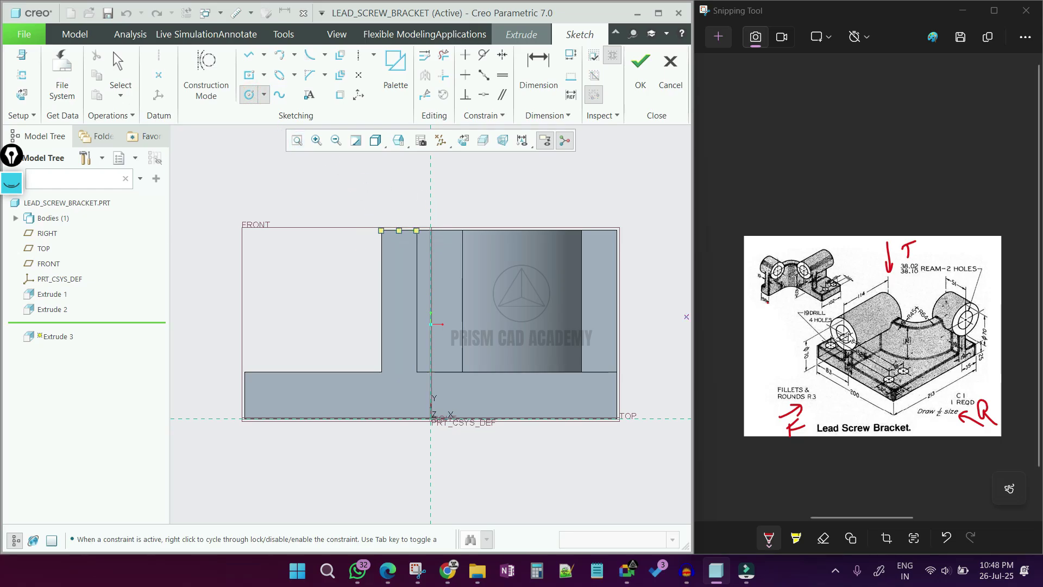
Step: Draw a centre-point circle at the midpoint of the long rib leg's top edge and set its diameter to 70 mm
click(264, 95)
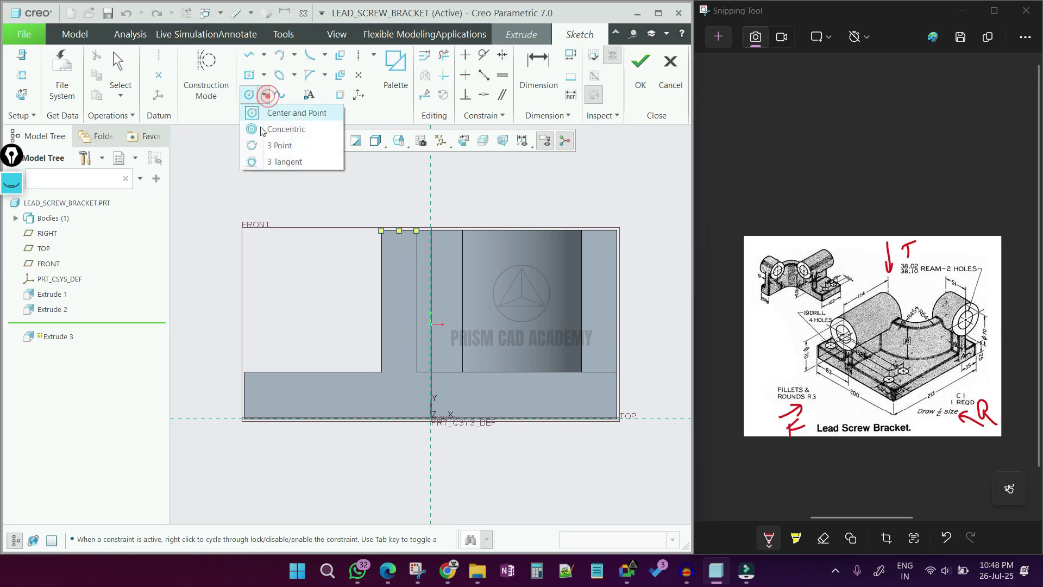
click(274, 113)
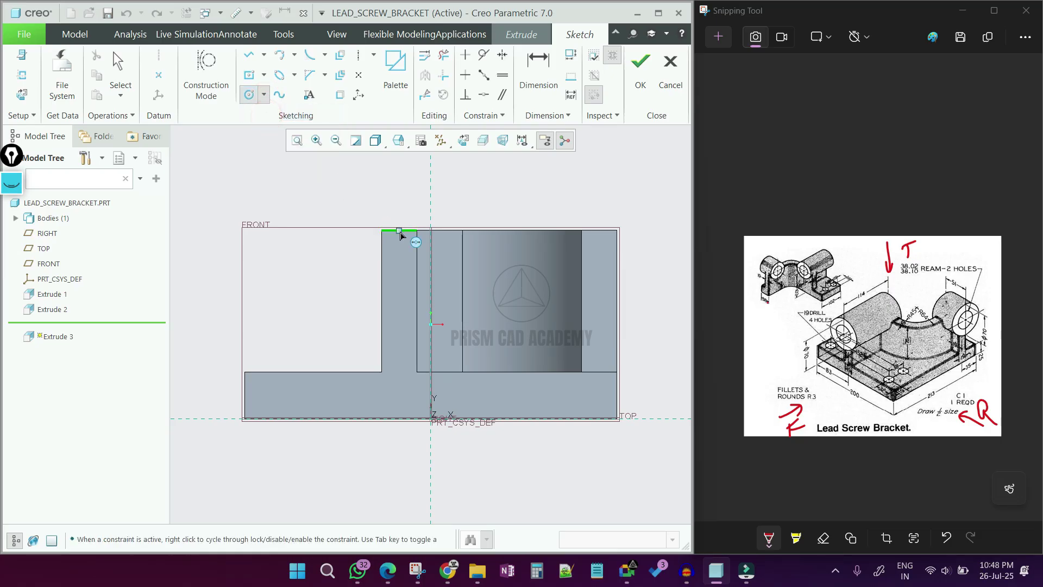
click(400, 231)
click(428, 183)
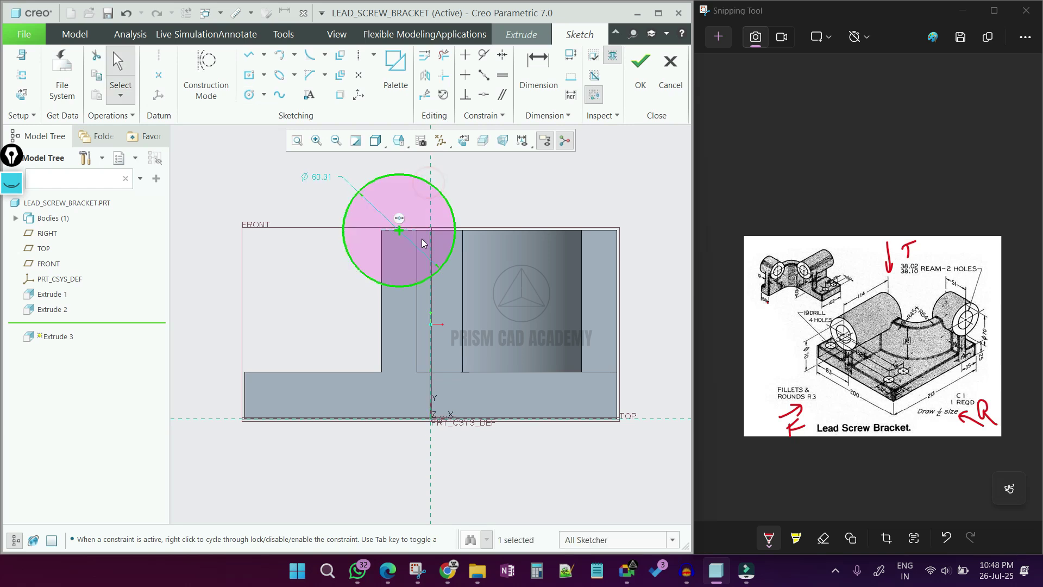
double_click(320, 177)
text(7)
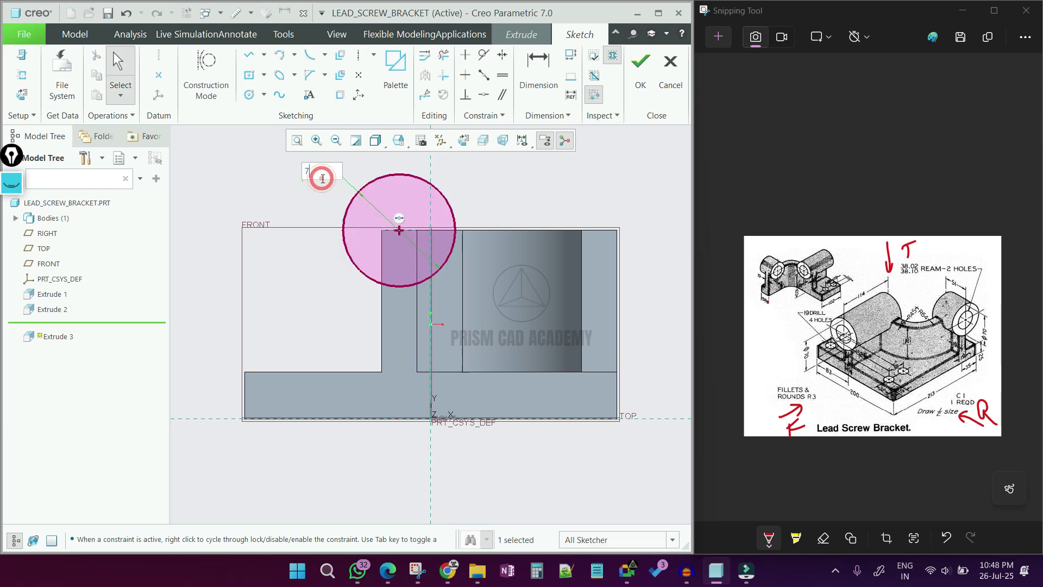
text(0)
key(Return)
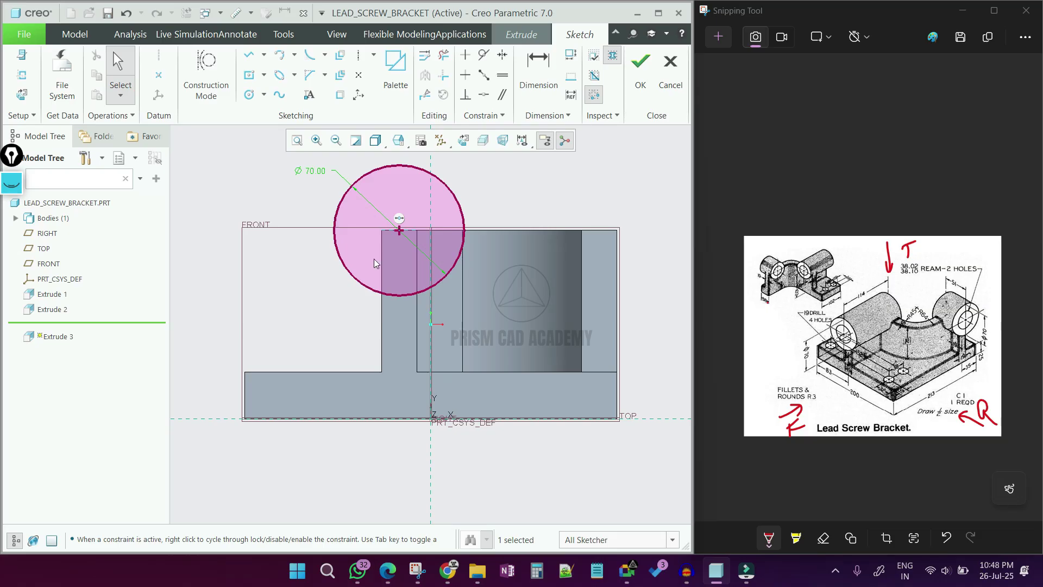
Step: Finish the sketch and extrude the 70 mm circle along the long rib leg up to a selected reference at its far end
key(ctrl+d)
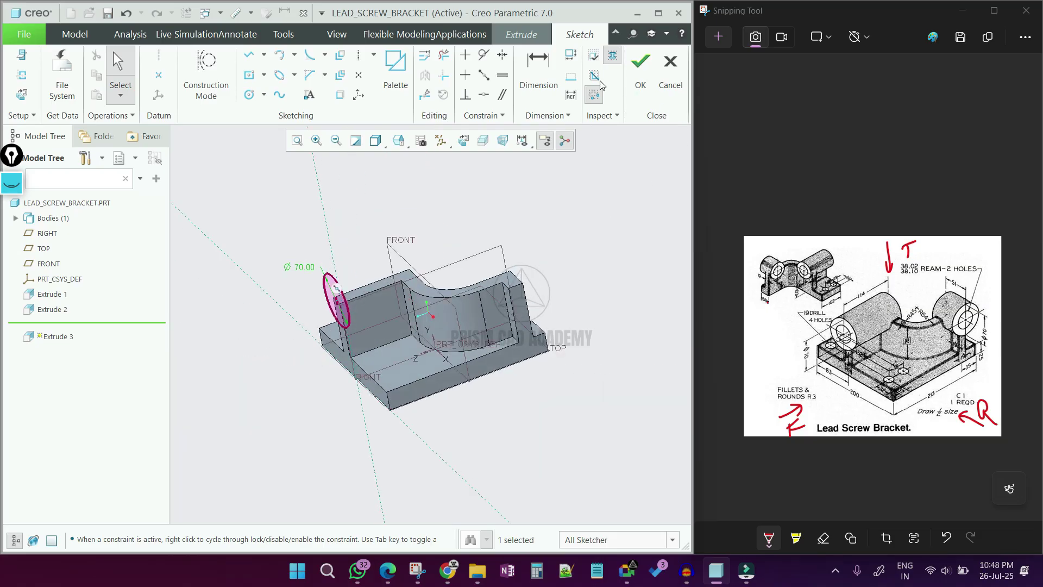
click(640, 71)
middle_drag(516, 259, 473, 277)
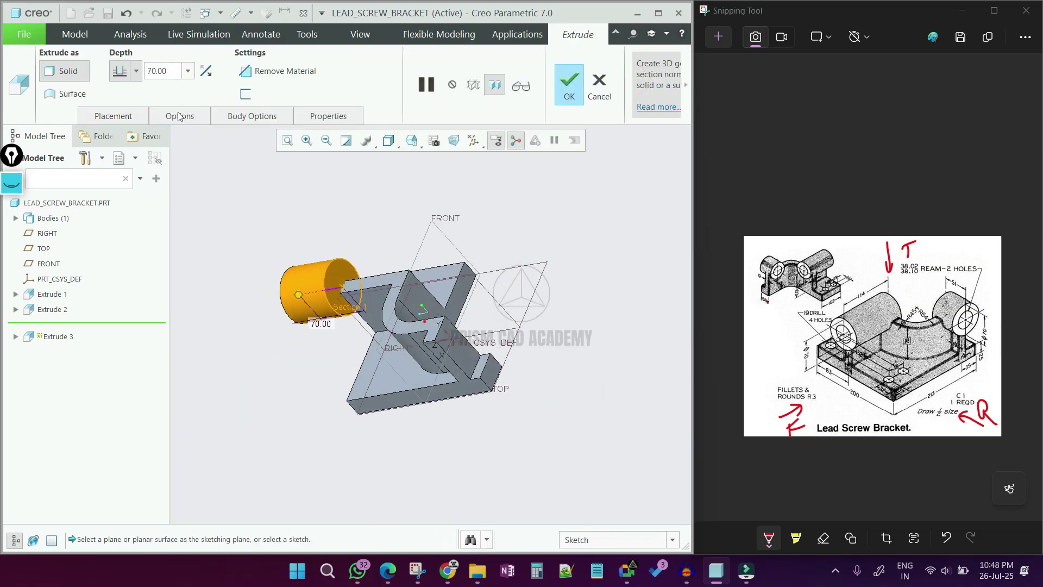
click(135, 71)
click(120, 204)
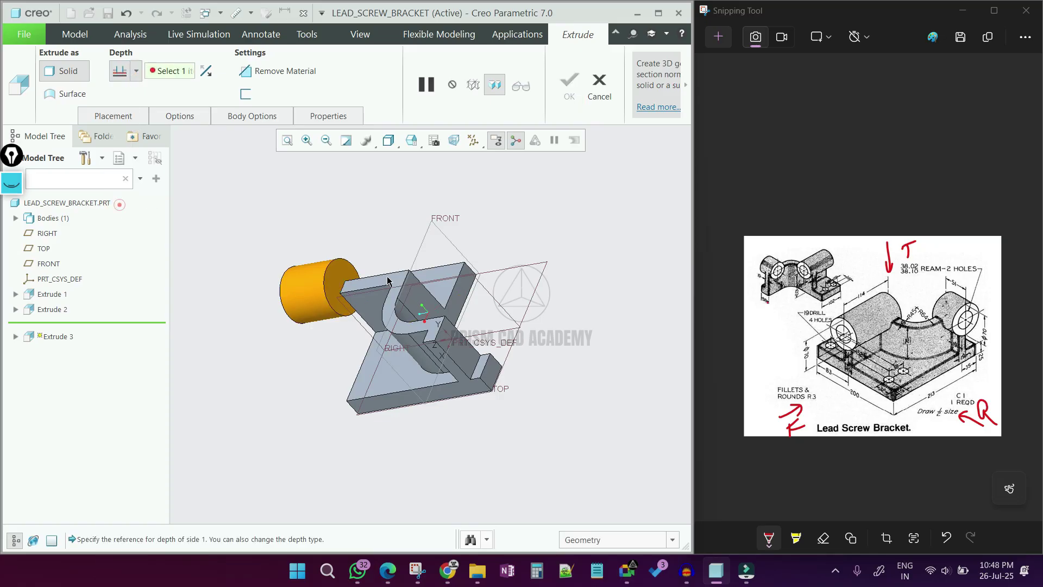
click(417, 288)
middle_drag(416, 288, 480, 254)
middle_click(480, 253)
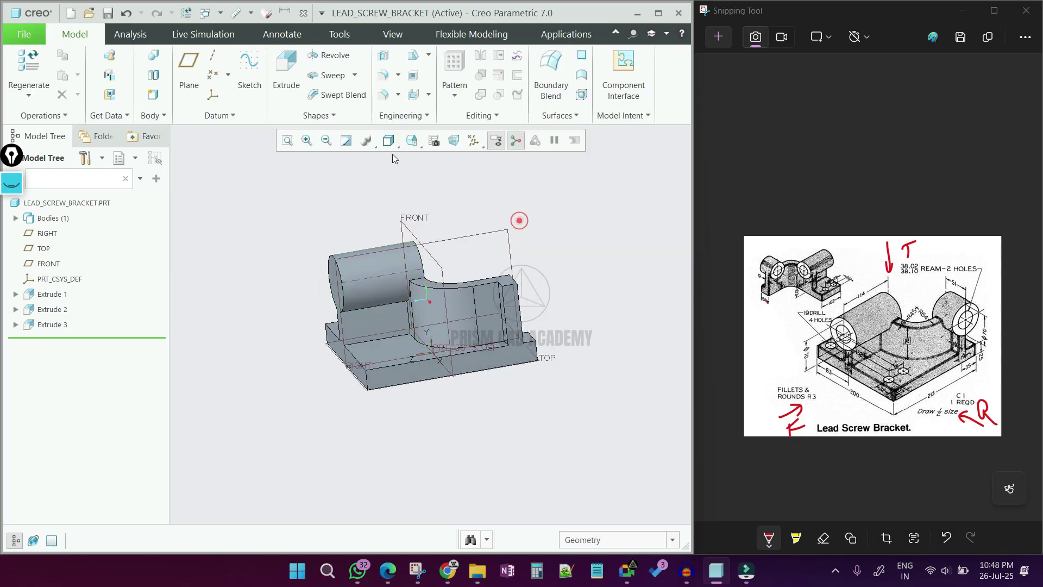
Step: Sketch a 70 mm diameter circle on the short rib leg's end face, centred at the midpoint of its top edge
click(292, 85)
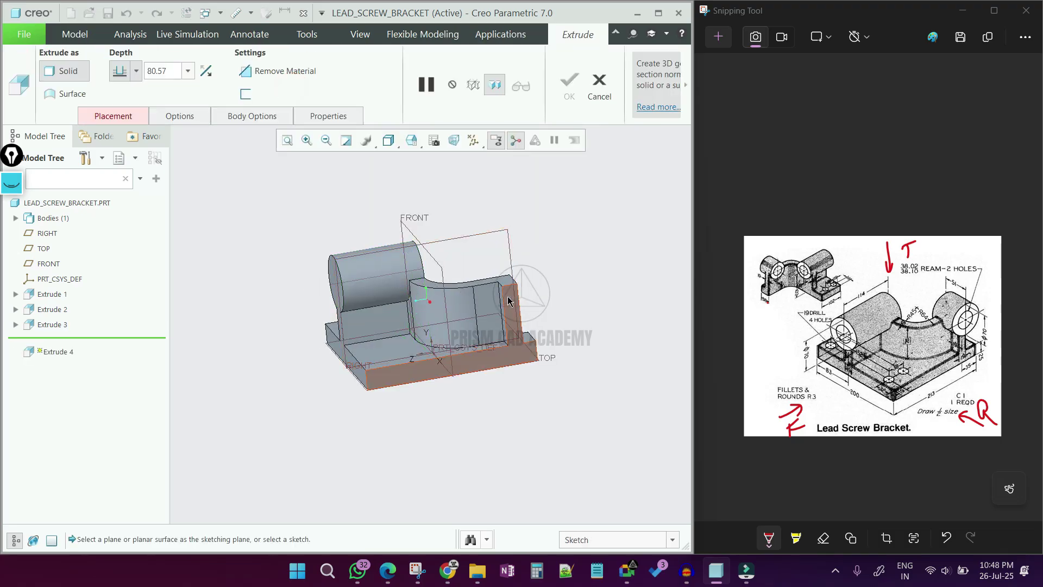
click(504, 279)
click(463, 141)
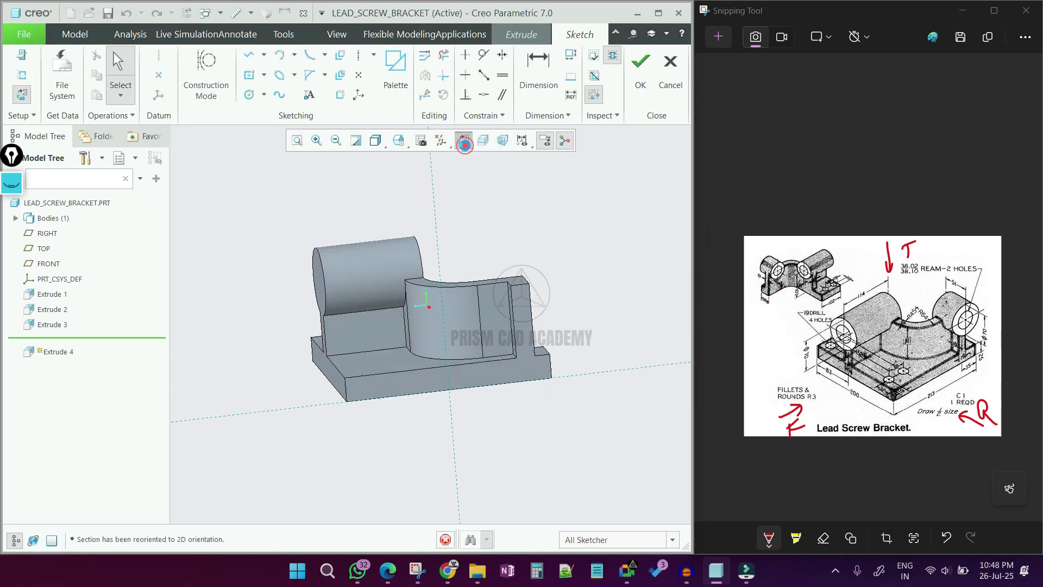
click(248, 94)
click(573, 268)
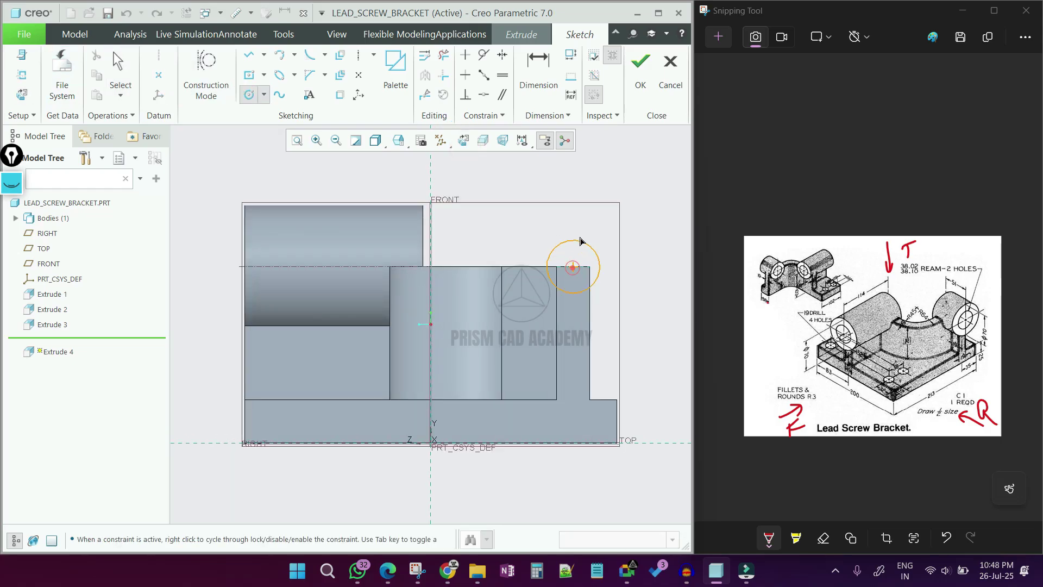
click(599, 189)
middle_click(480, 197)
double_click(477, 194)
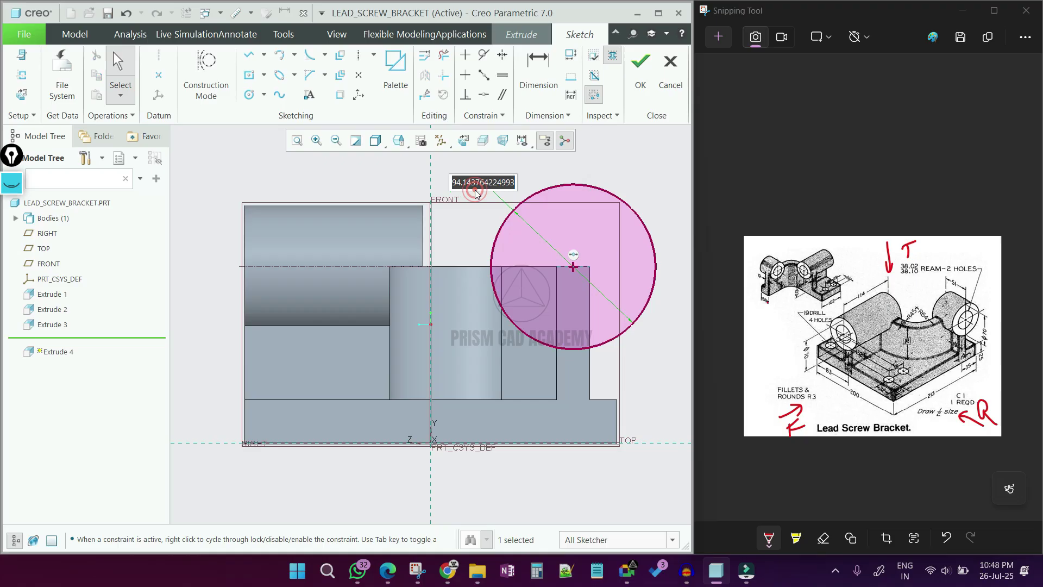
text(7)
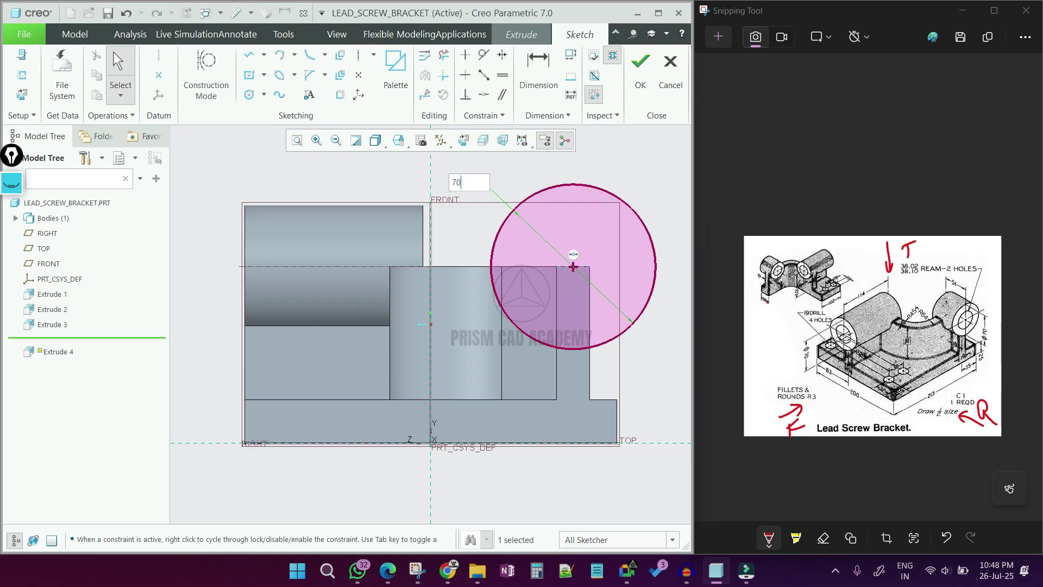
text(0)
key(Return)
Step: Finish the sketch and extrude the second 70 mm circle along the short rib leg up to a selected reference at its inner side
click(640, 76)
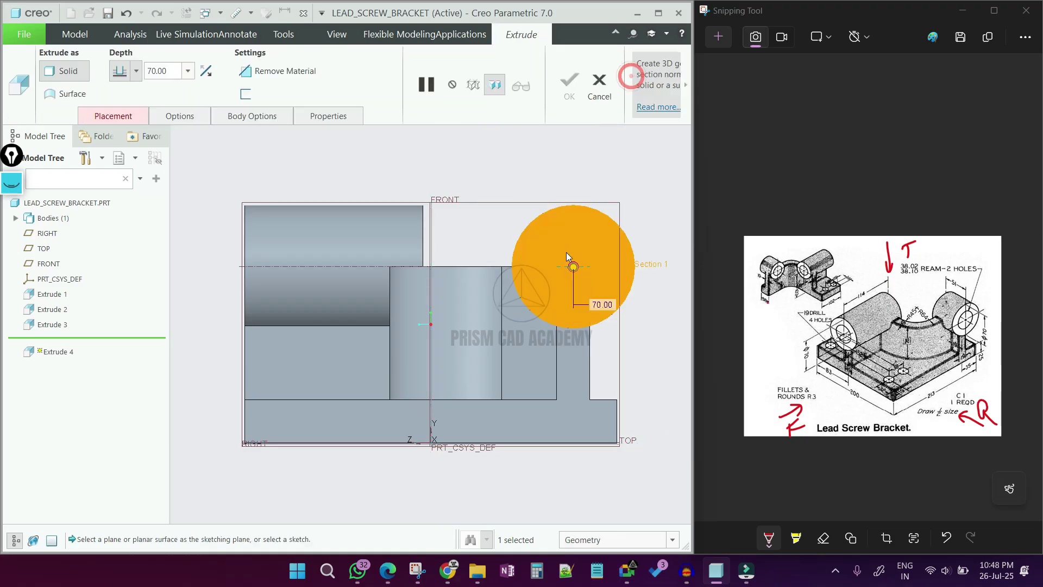
click(136, 70)
click(122, 200)
click(434, 314)
middle_drag(434, 314, 508, 351)
middle_click(508, 350)
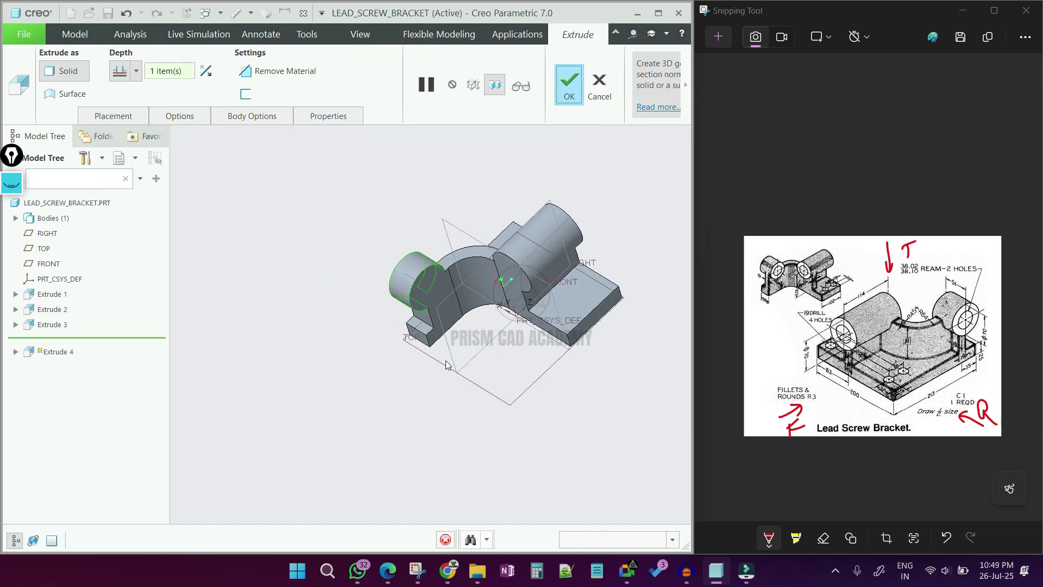
middle_drag(402, 375, 600, 270)
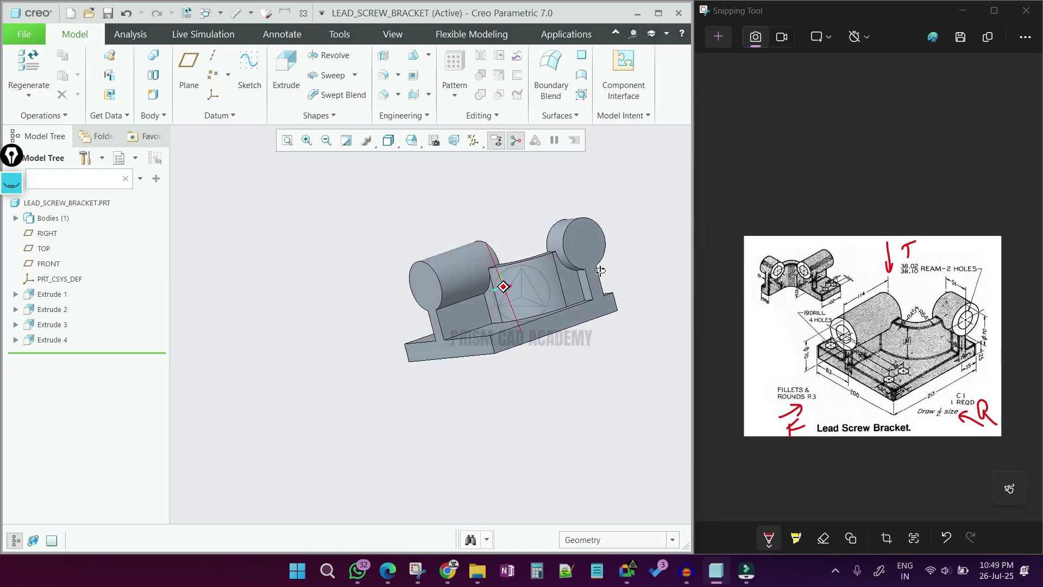
Step: Start a simple hole with a 38.10 mm diameter, placed on the long boss's end face and coaxial with its axis
key(ctrl+d)
click(383, 61)
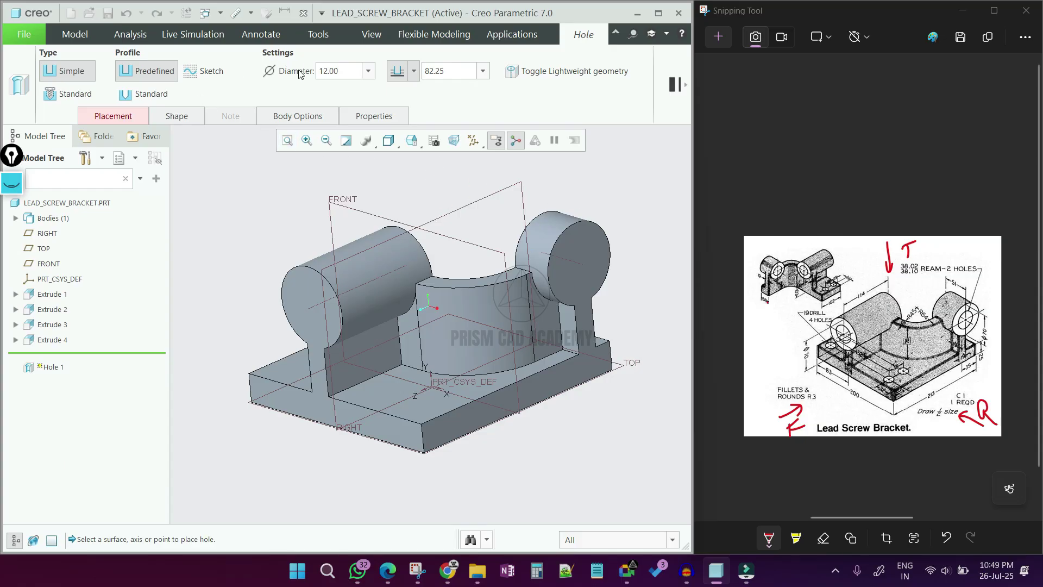
double_click(326, 73)
text(38.)
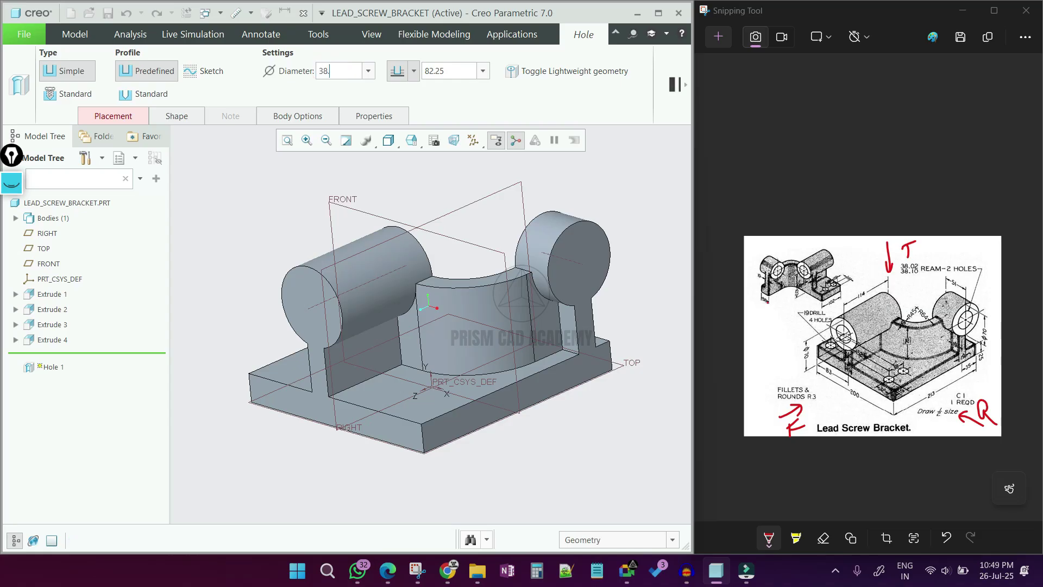
text(1)
key(Return)
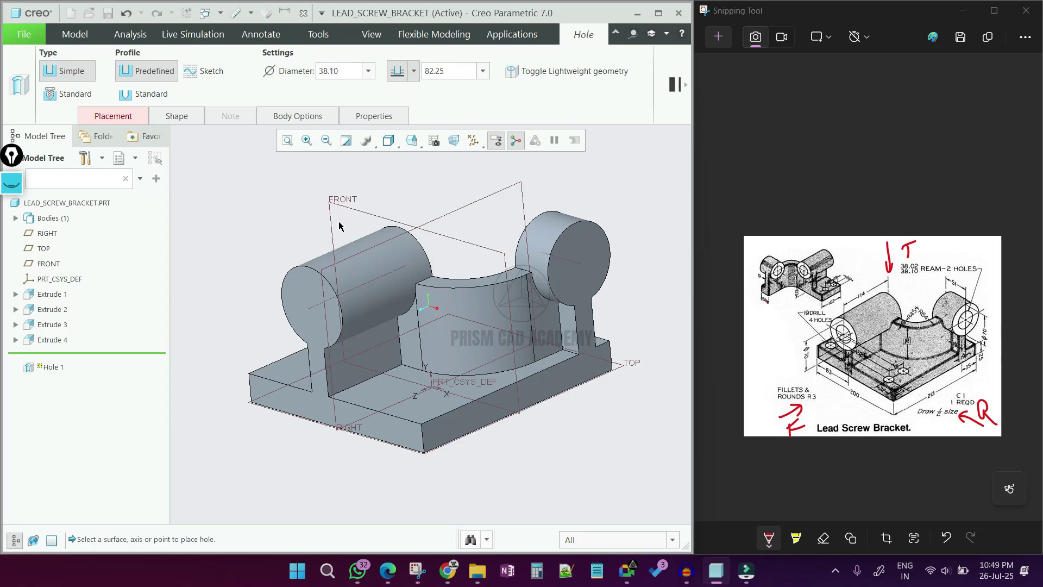
click(314, 306)
ctrl+click(300, 282)
Step: Extend the hole's depth up to the long boss's opposite end face and complete the hole
middle_drag(300, 282, 242, 304)
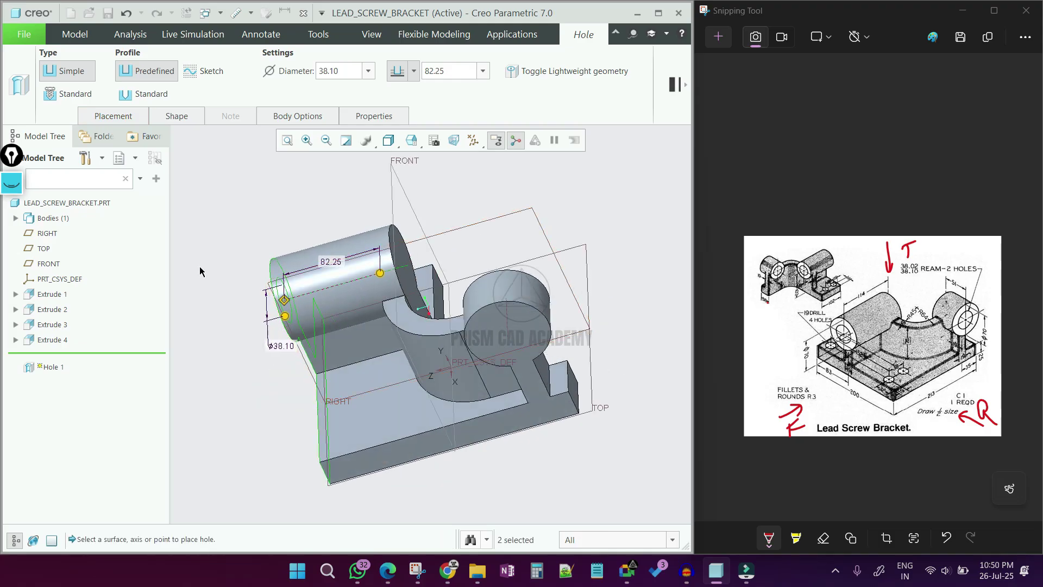
click(397, 202)
click(406, 235)
middle_drag(406, 235, 491, 205)
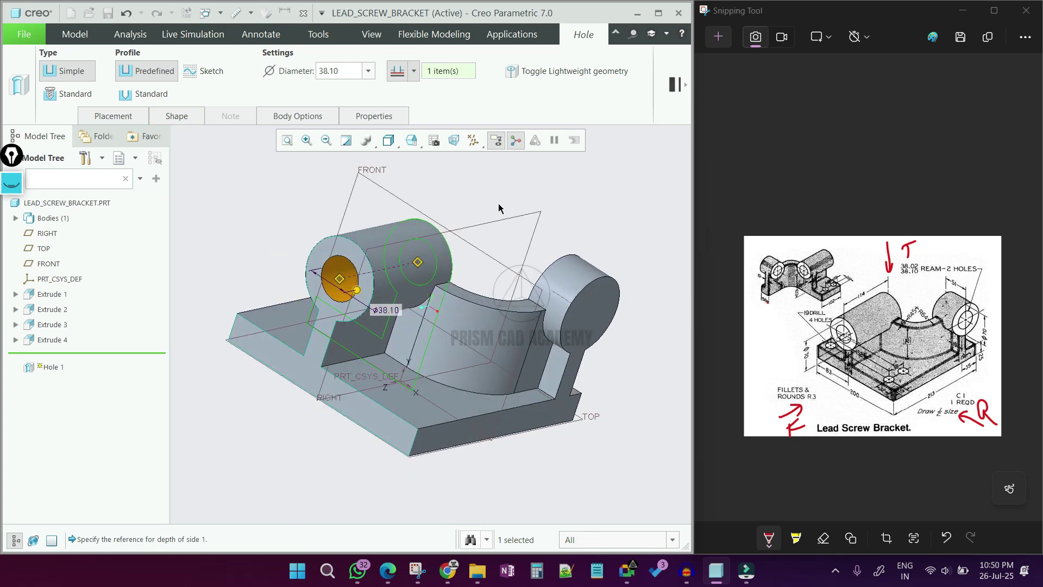
middle_click(495, 203)
click(536, 193)
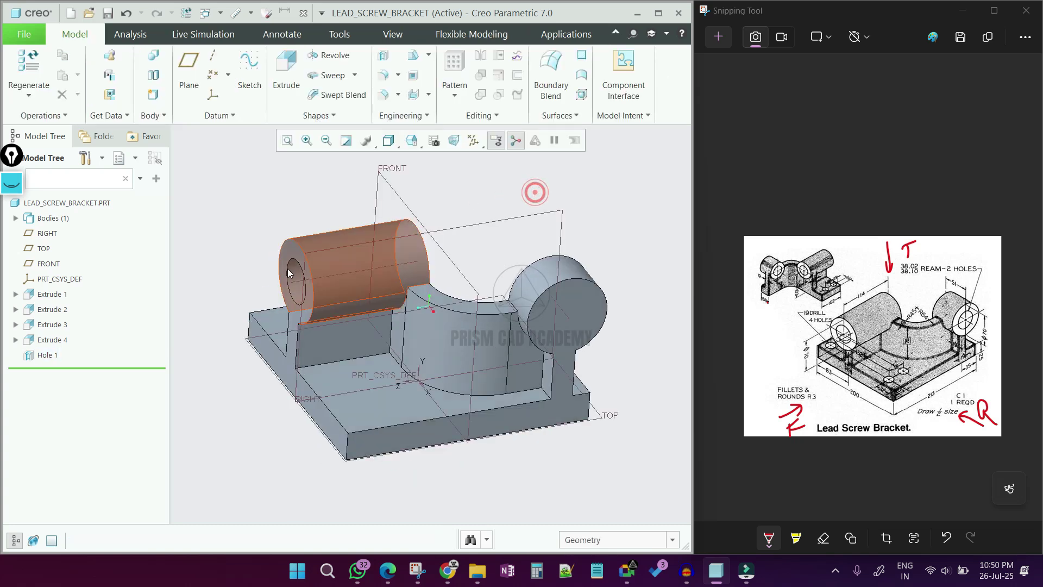
Step: Copy the long boss's hole and paste it onto the short boss, placing it at the boss's axis
click(50, 356)
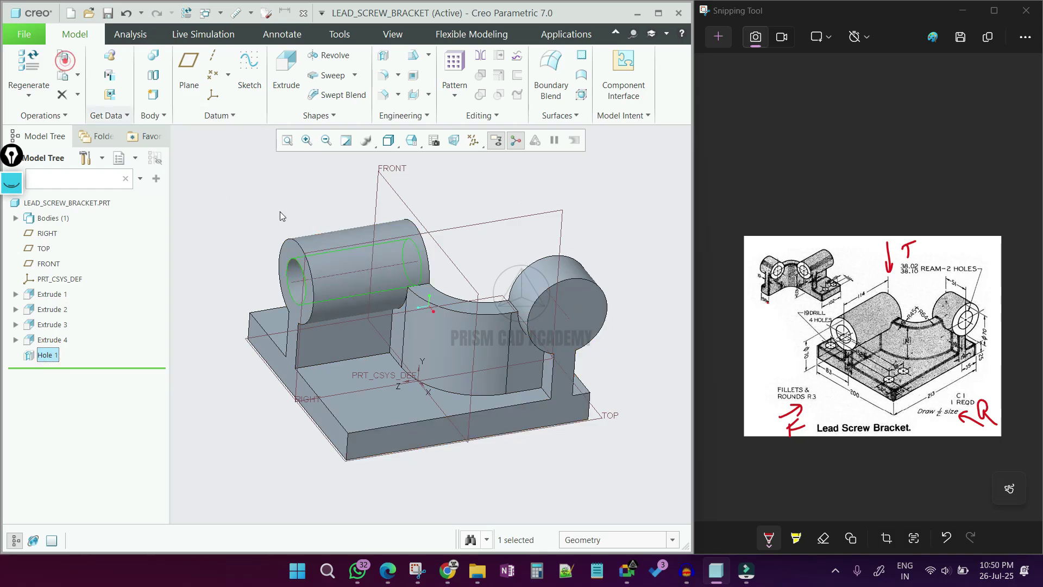
scroll(553, 305, down, 4)
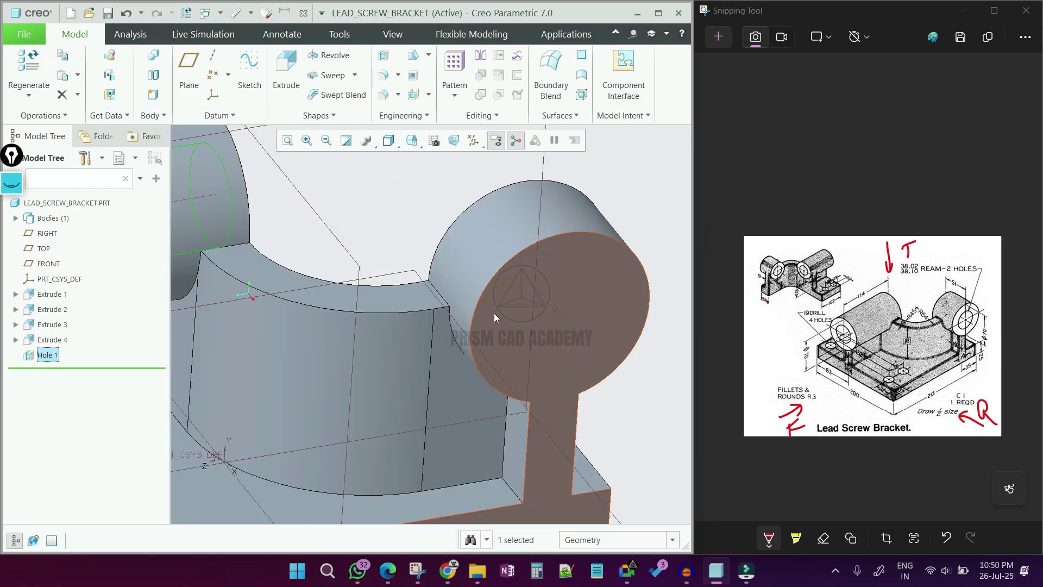
click(62, 77)
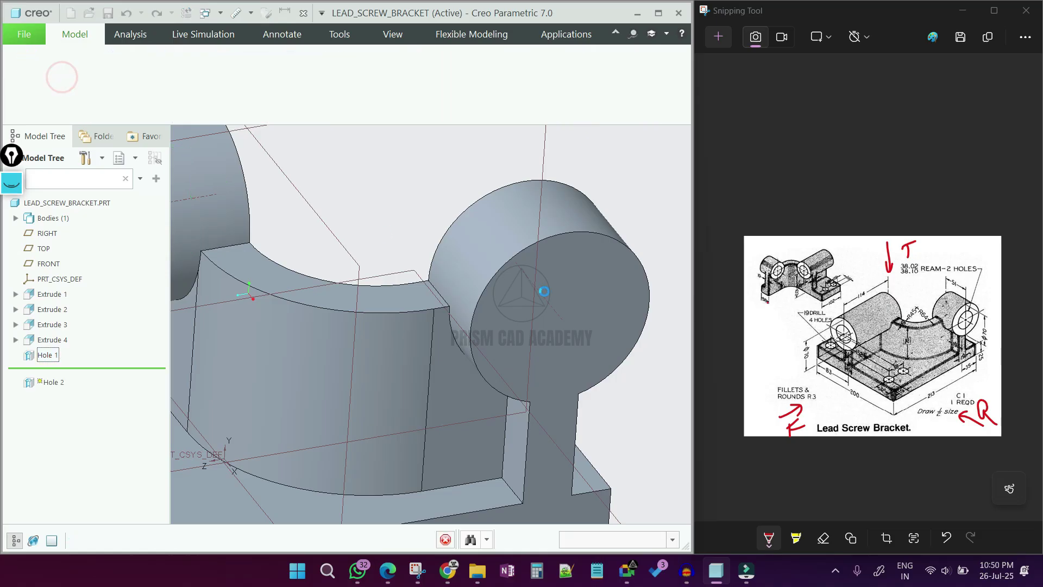
click(594, 302)
scroll(594, 303, up, 4)
Step: Set the pasted hole's depth reference to the short boss's opposite end face and complete the hole
middle_drag(594, 303, 443, 272)
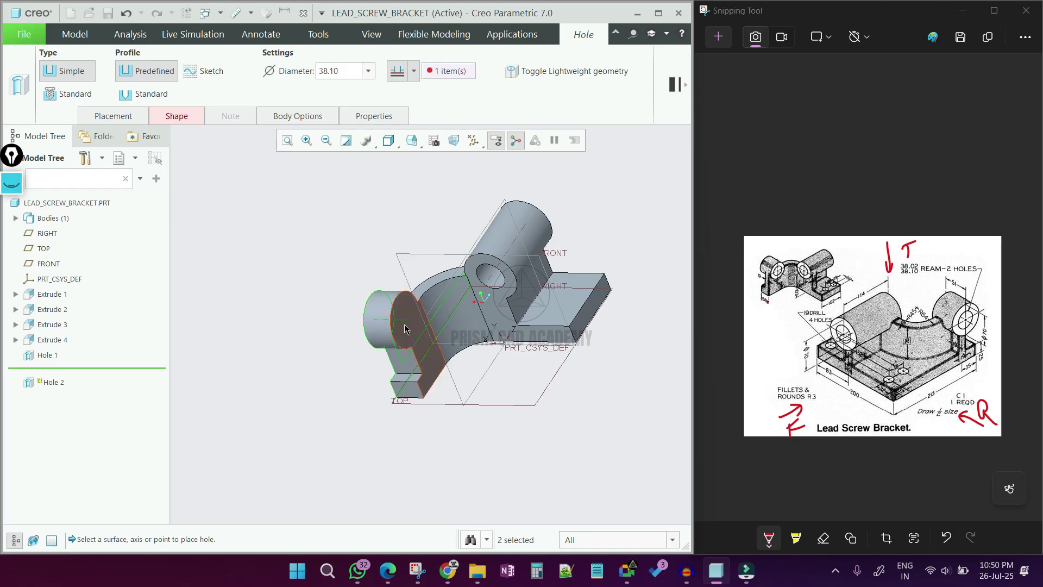
scroll(401, 318, down, 3)
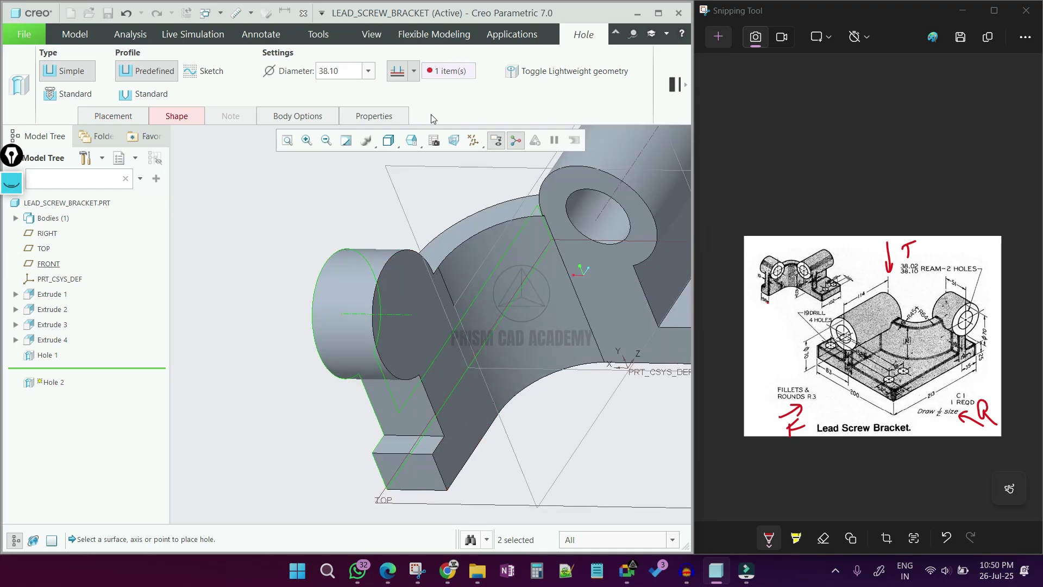
click(445, 74)
click(409, 342)
scroll(409, 344, up, 3)
middle_drag(436, 339, 608, 380)
middle_click(625, 415)
Step: Start an extrude sketch on the base plate's top face and orient the view to the sketch plane
middle_drag(625, 415, 399, 436)
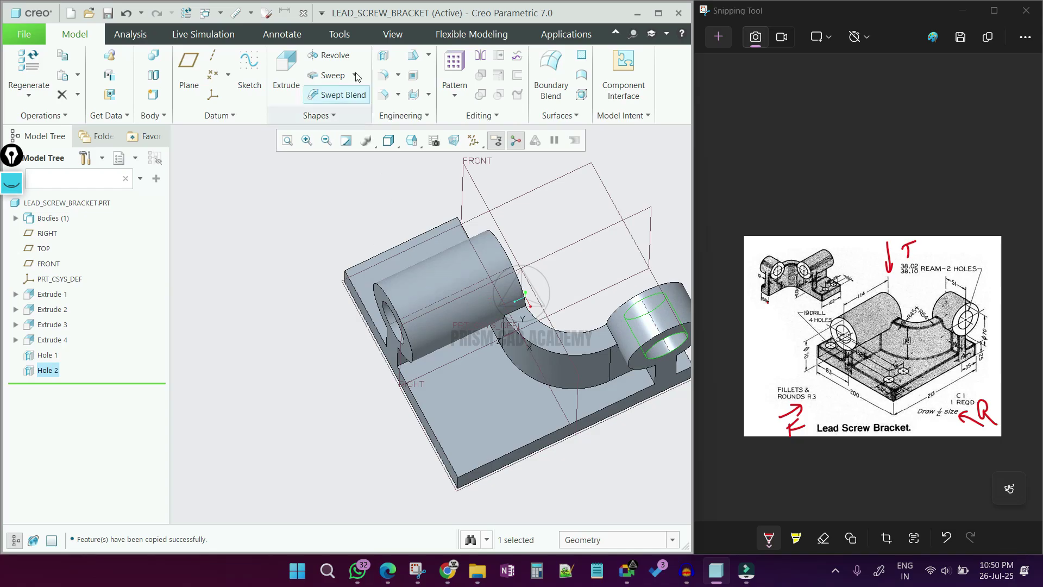
click(290, 76)
click(464, 391)
click(459, 143)
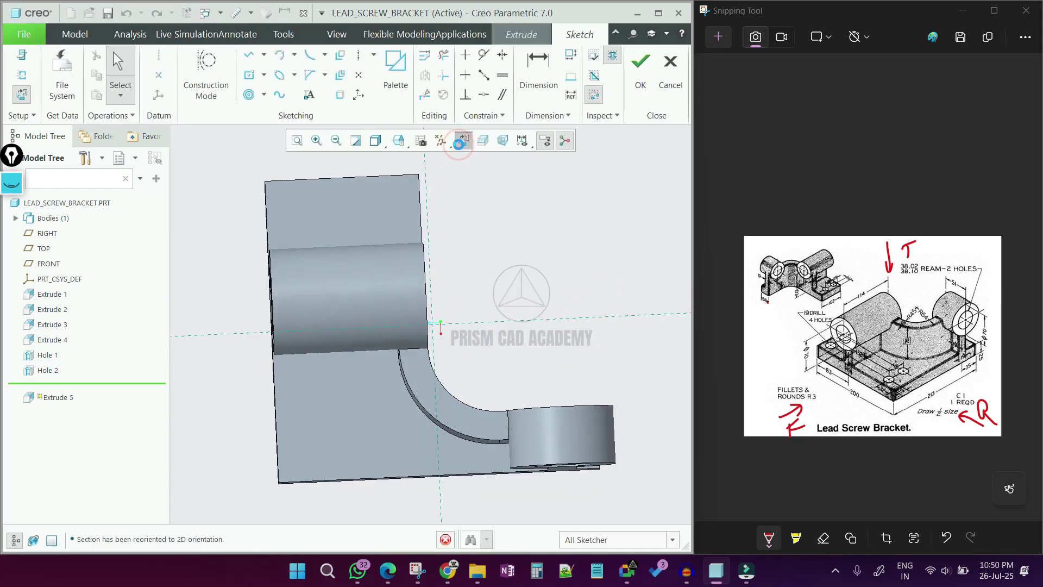
Step: Sketch four equal centre-point circles about 16 mm in diameter on the base plate, two on each side of the long boss
click(263, 95)
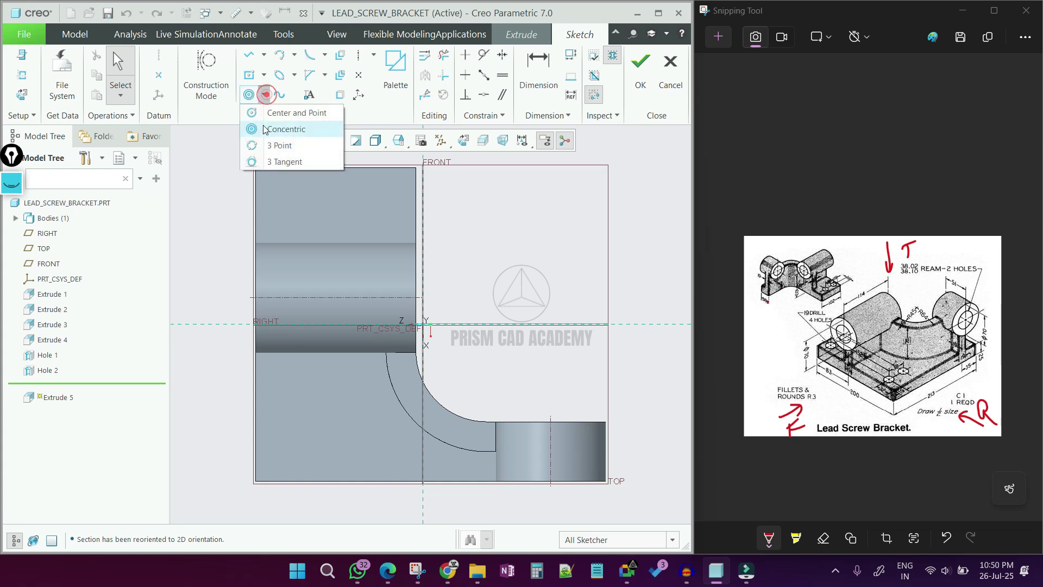
click(288, 112)
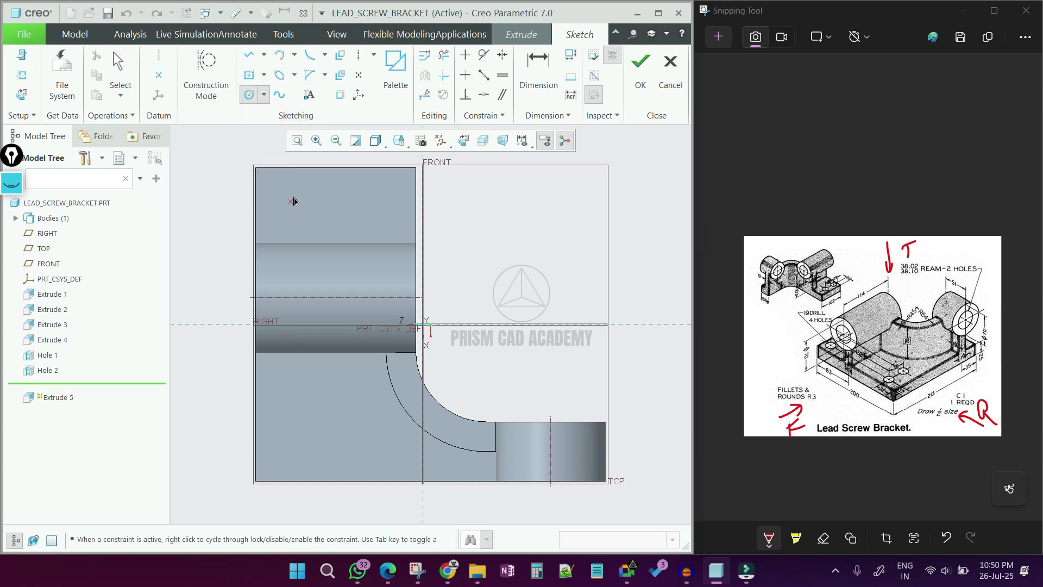
click(290, 201)
click(342, 206)
middle_click(343, 203)
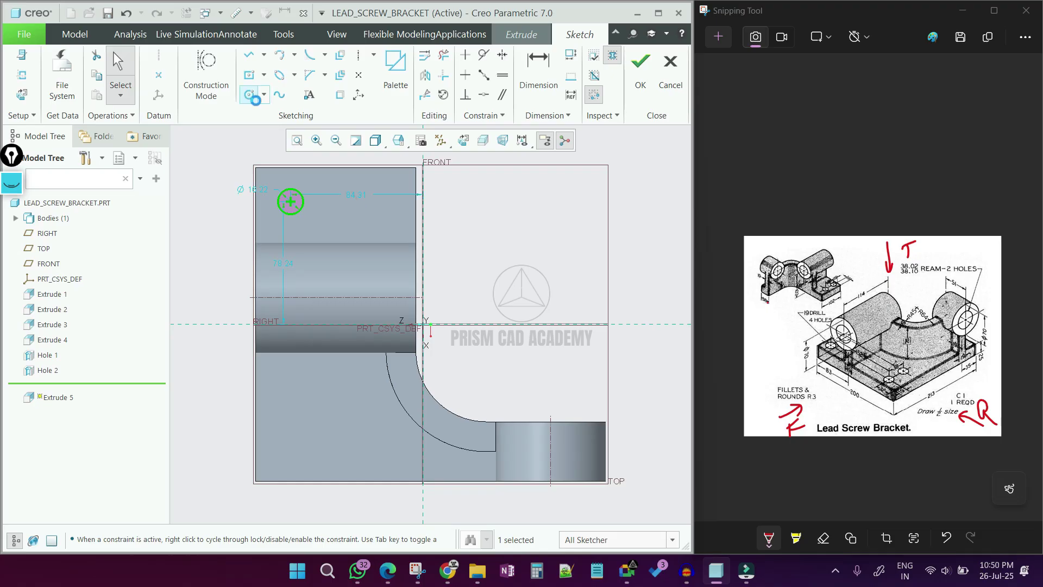
click(249, 95)
click(353, 191)
click(292, 395)
click(304, 393)
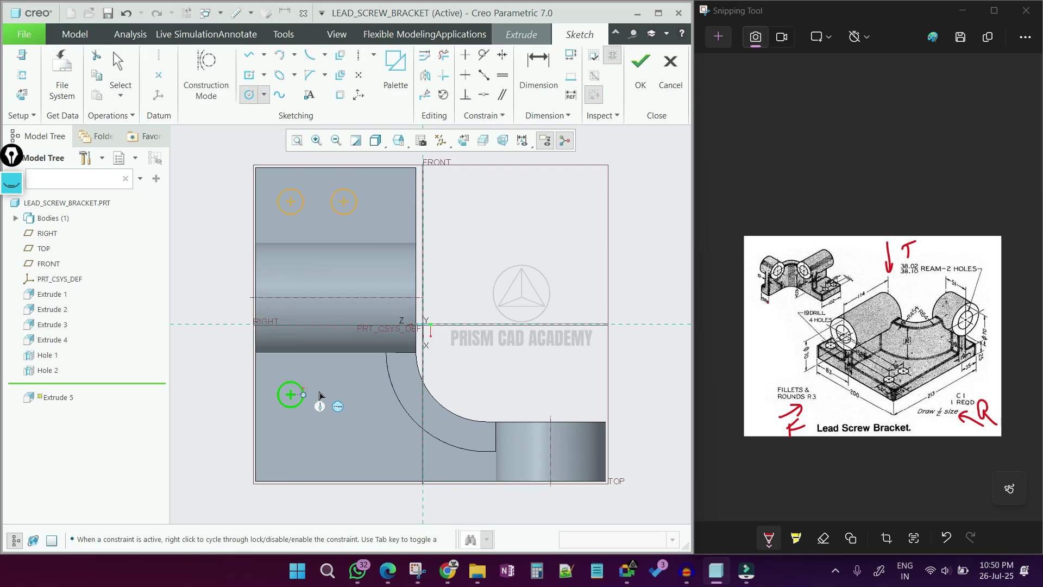
click(344, 394)
click(357, 393)
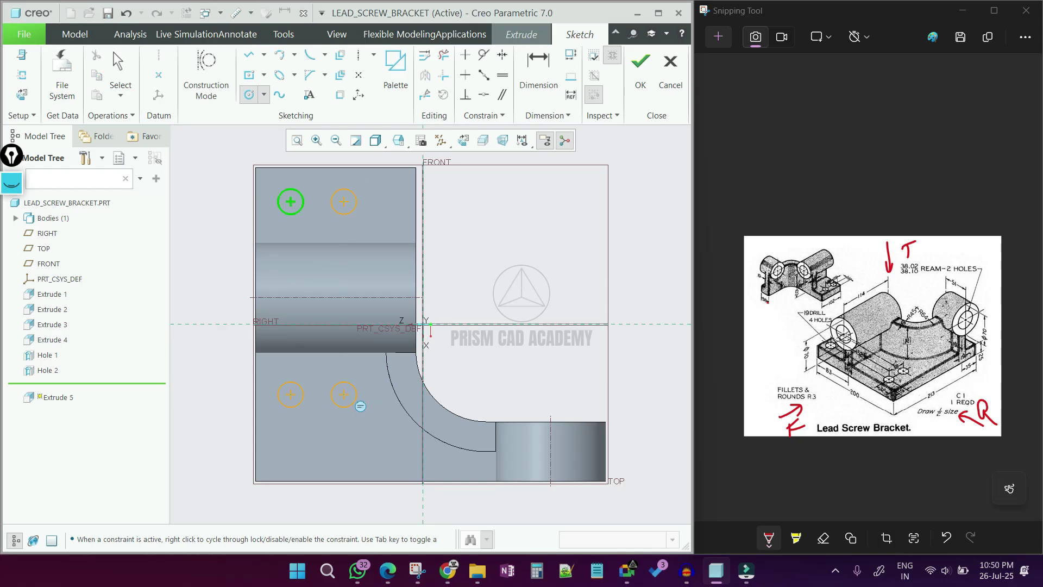
middle_click(353, 358)
Step: Set the diameter of the four circles to 19 mm and dimension the spacing within a pair as 38 mm
double_click(258, 191)
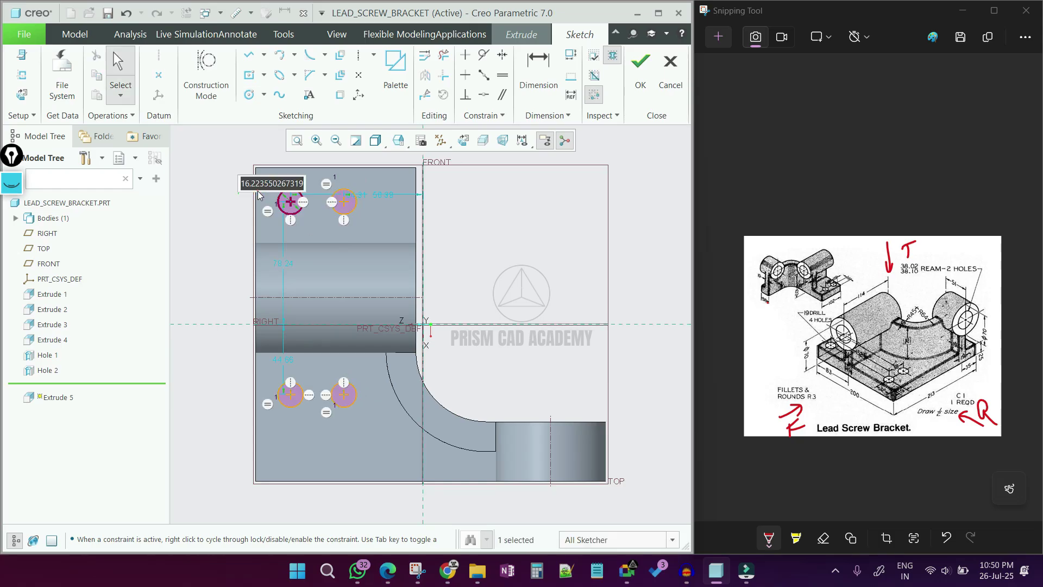
text(19)
key(Return)
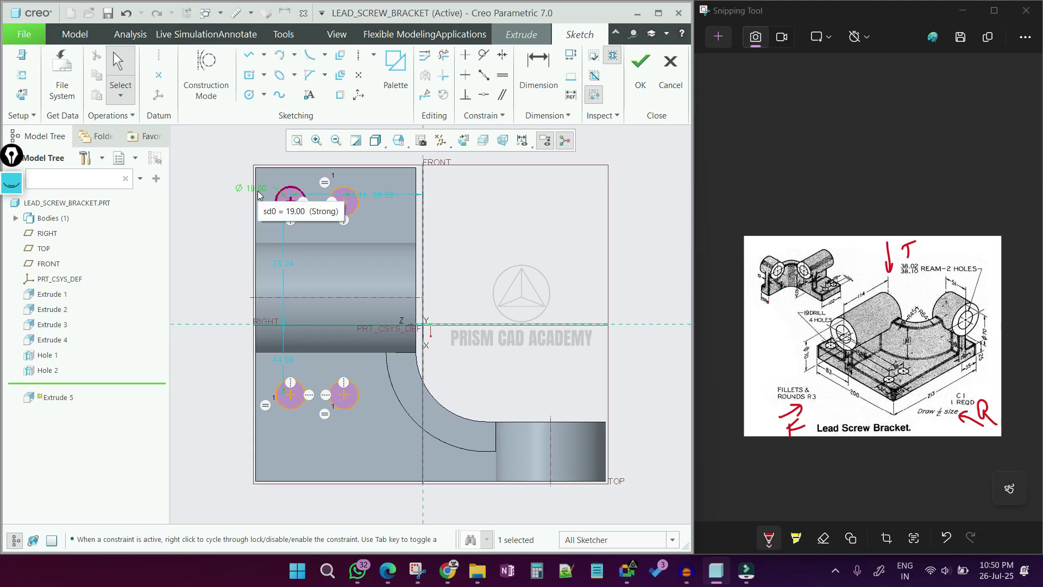
click(538, 71)
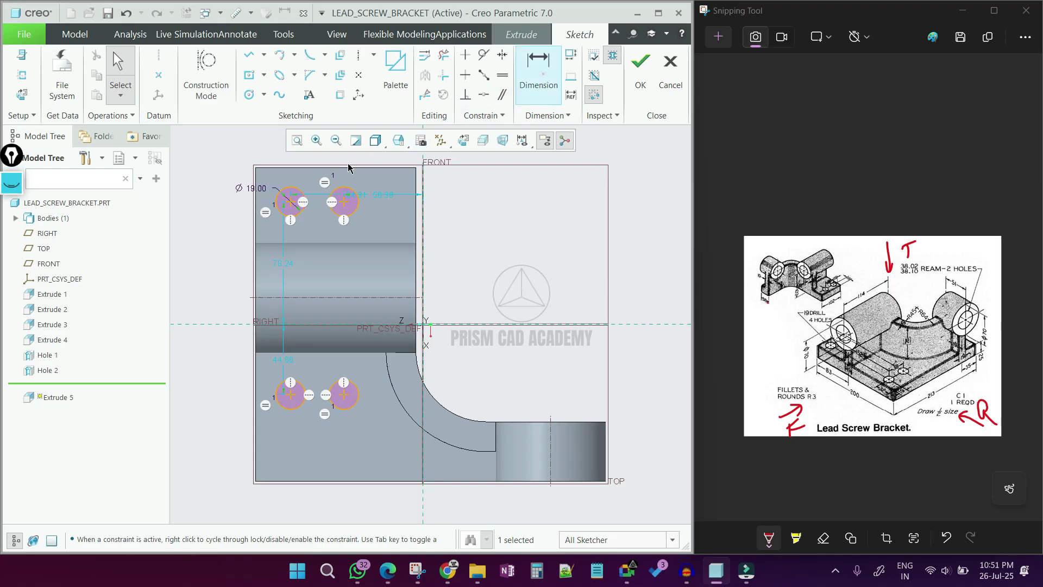
click(293, 204)
click(343, 204)
middle_click(329, 175)
text(38)
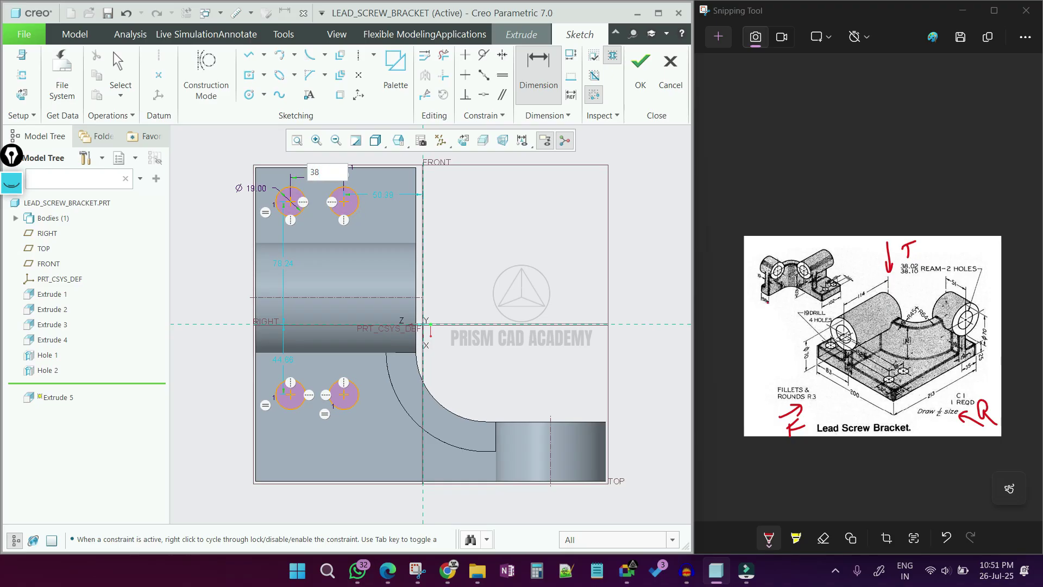
key(Return)
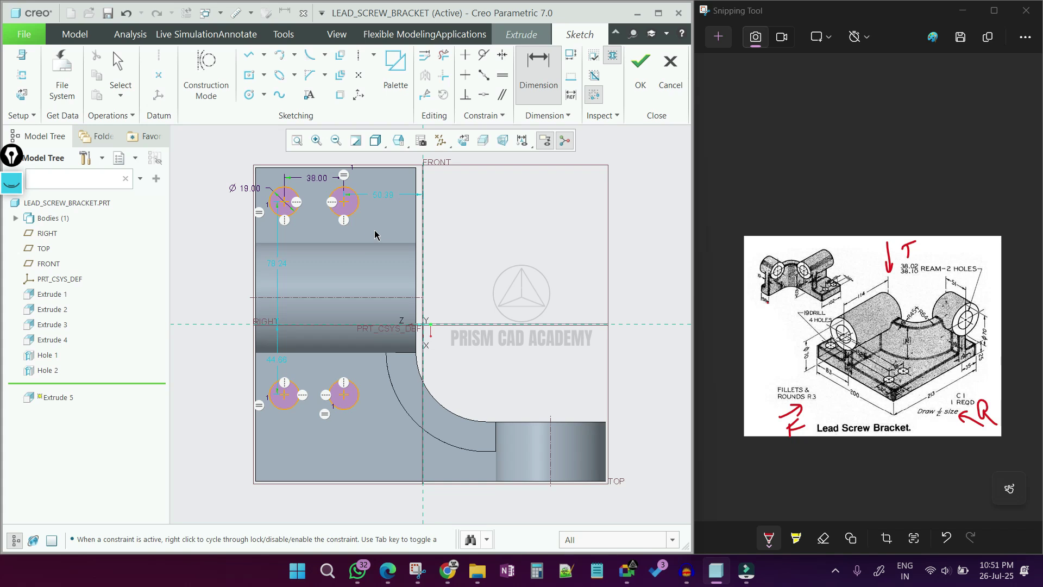
Step: Dimension the outer circle's centre 19 mm from the plate's side edge beneath the long boss's outer end
scroll(253, 175, down, 5)
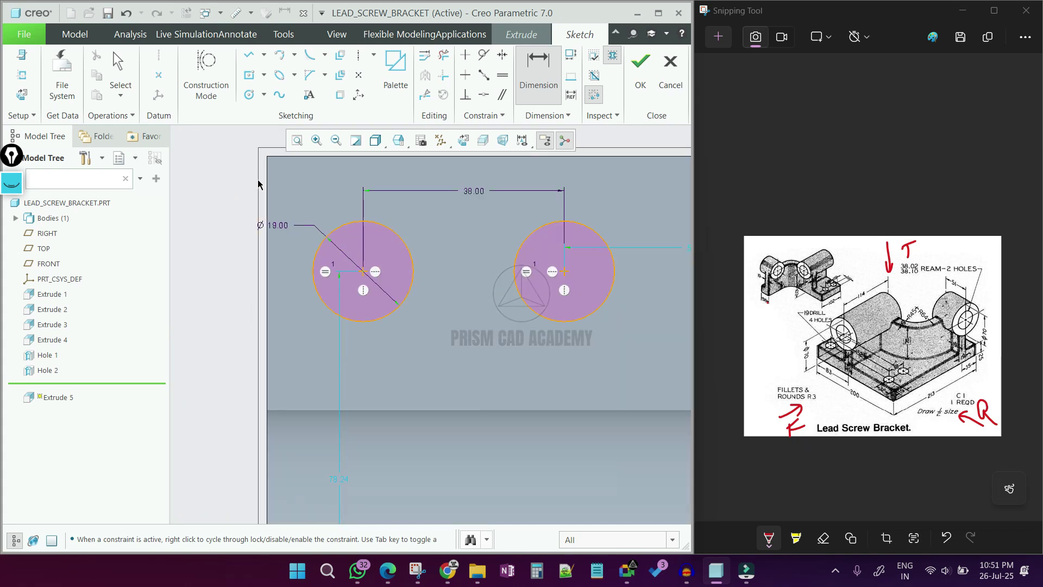
click(372, 280)
scroll(374, 340, up, 5)
click(370, 284)
middle_click(369, 266)
text(1)
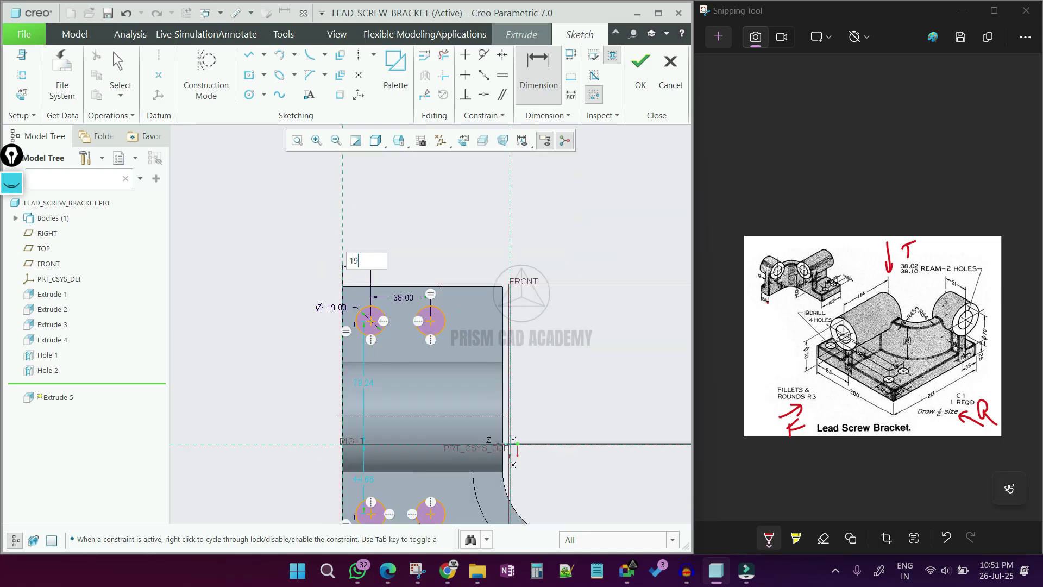
text(9)
key(Return)
Step: Dimension the centre of the outer circle nearer the short boss 32 mm from the plate edge on the short boss's side
scroll(374, 294, up, 2)
scroll(372, 409, down, 2)
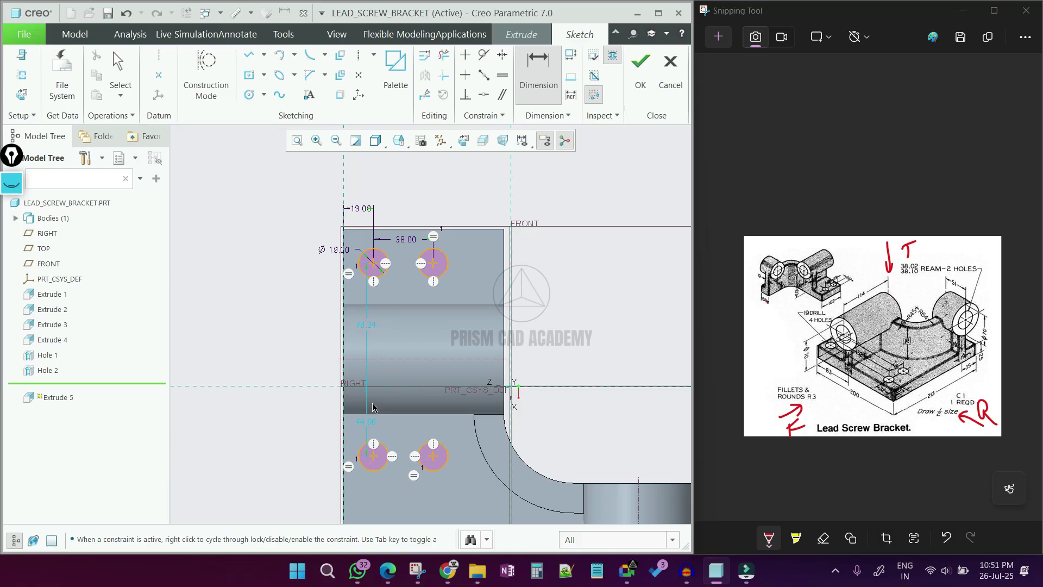
scroll(399, 421, up, 2)
scroll(380, 494, down, 3)
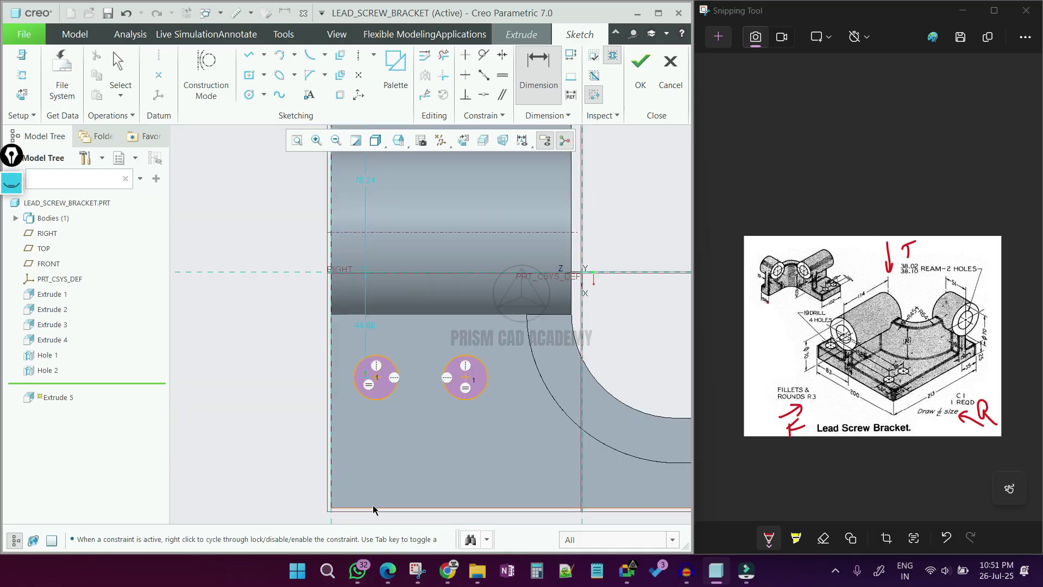
click(375, 380)
middle_click(296, 457)
text(32)
key(Return)
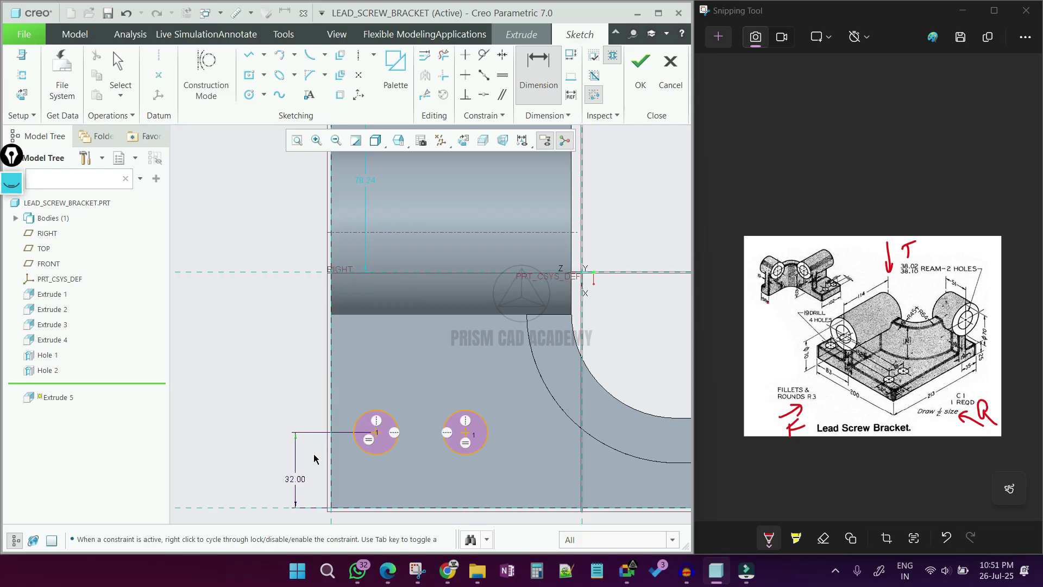
Step: Dimension the distance between the two pairs of circles across the long boss as 152 mm
scroll(337, 449, up, 3)
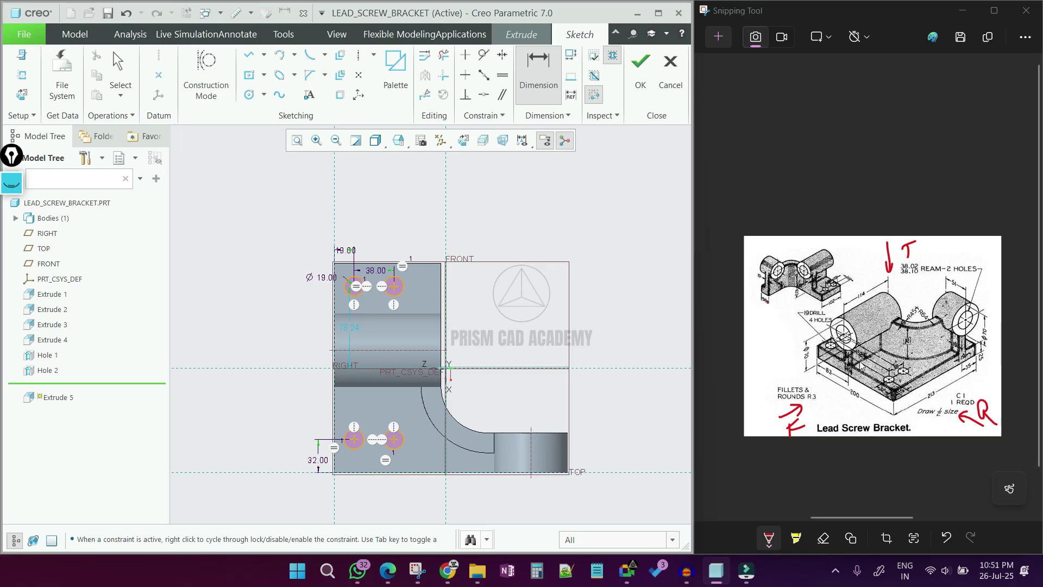
click(356, 440)
middle_click(283, 324)
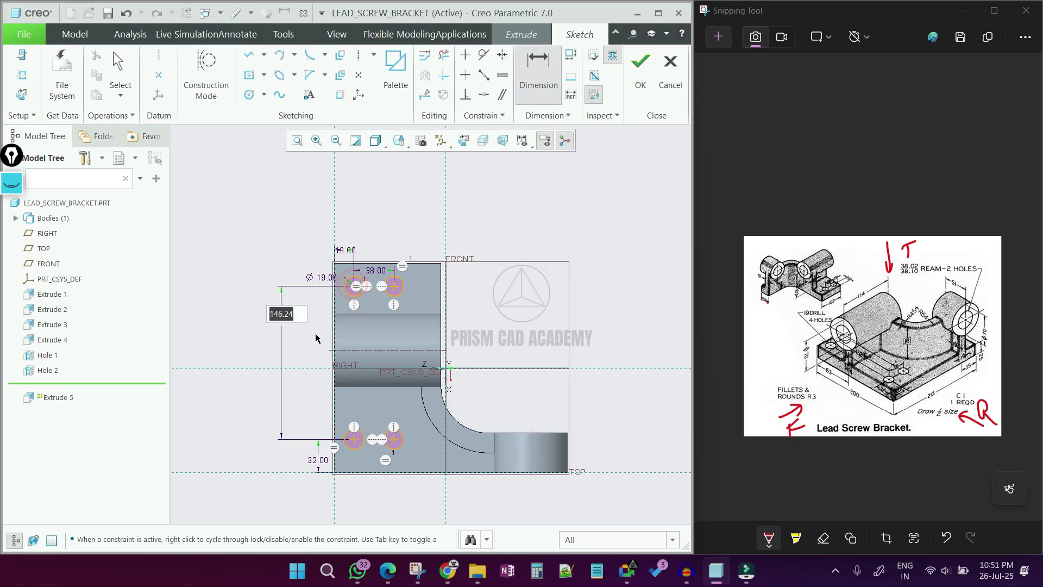
text(1)
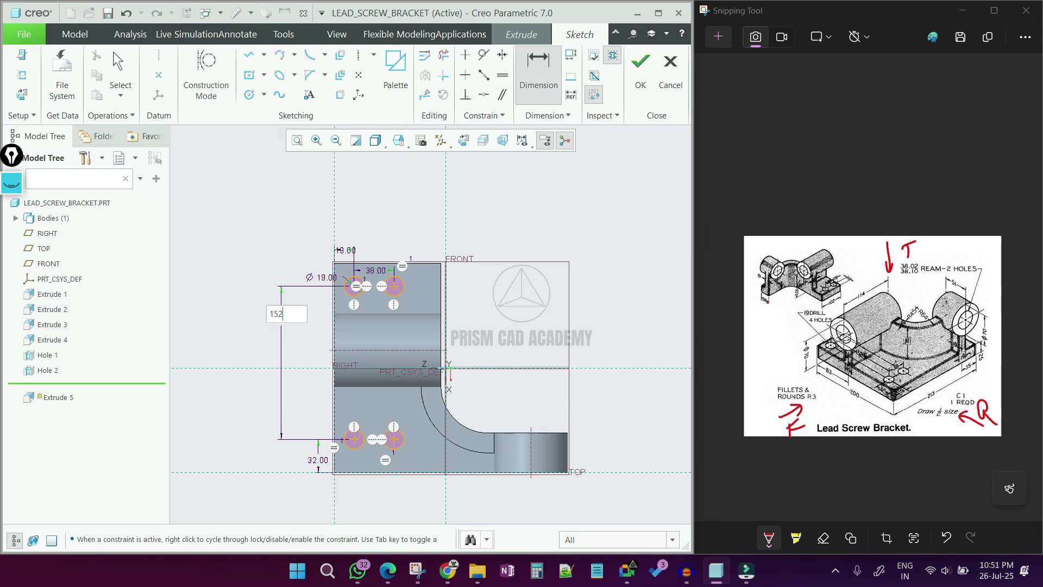
text(52)
key(Return)
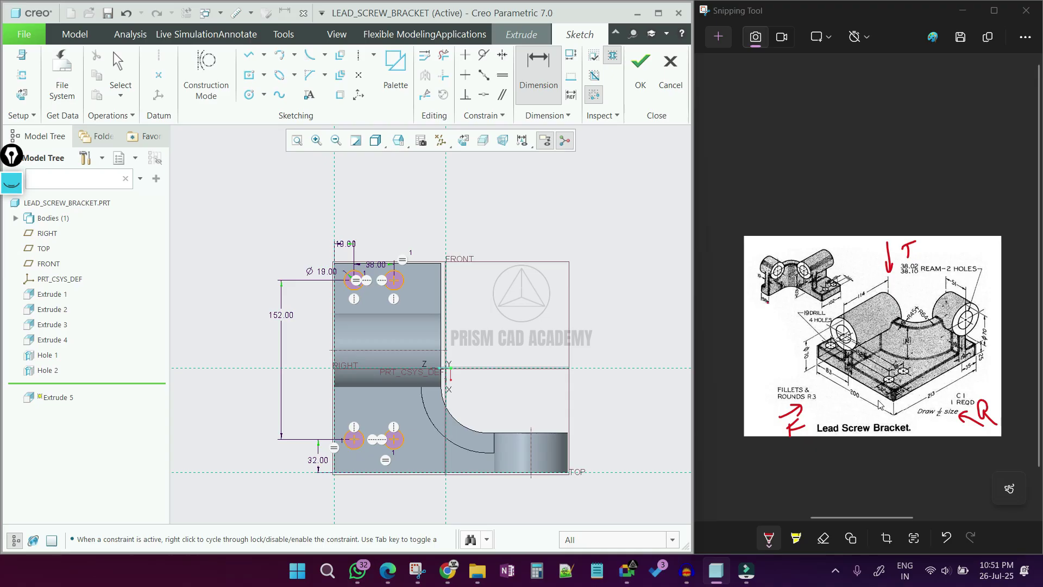
Step: Finish the four-circle sketch and extrude it as a material-removing cut through the base plate to make the drilled holes
key(ctrl+d)
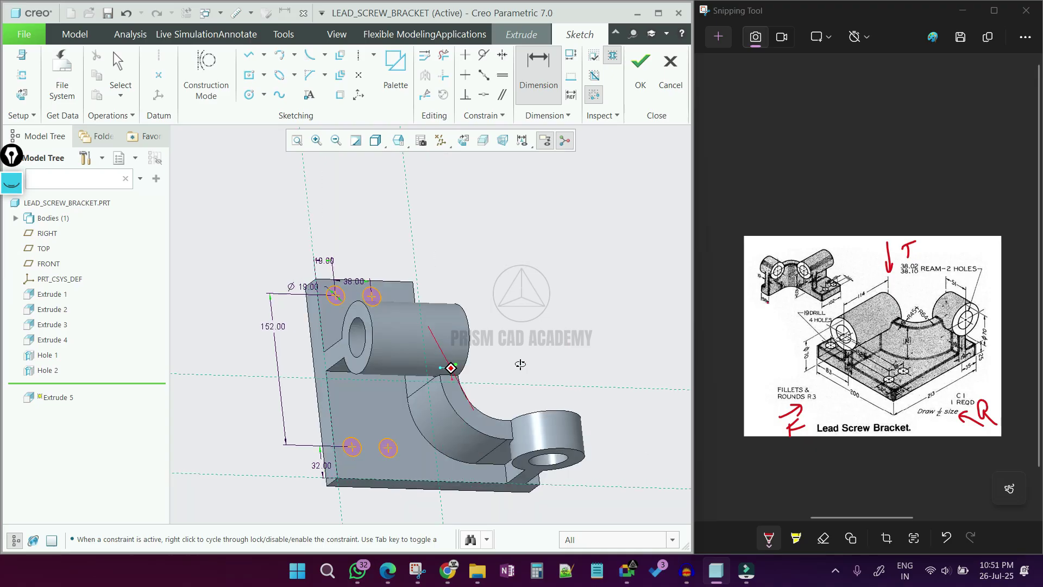
click(639, 87)
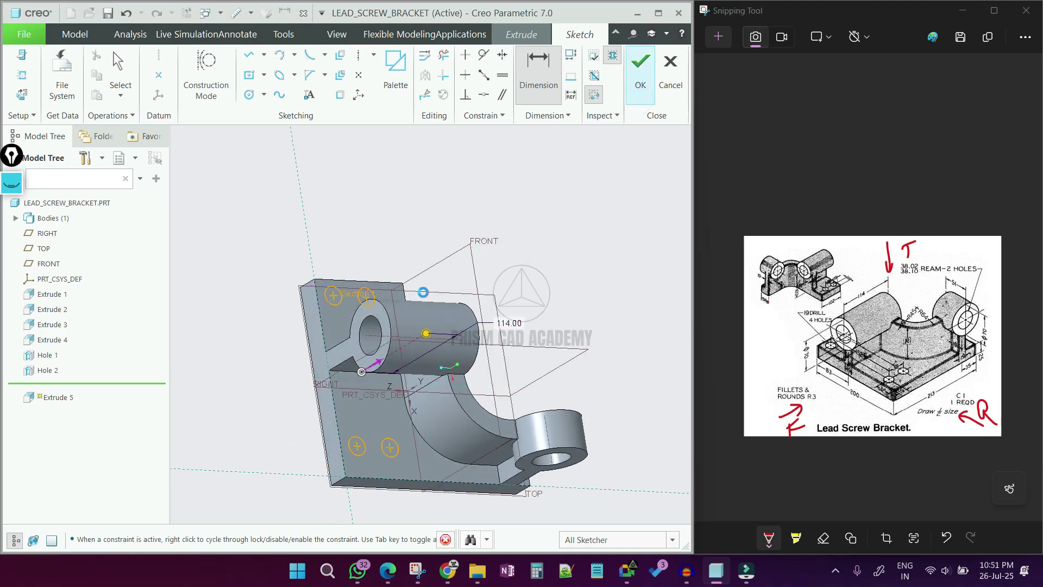
click(418, 351)
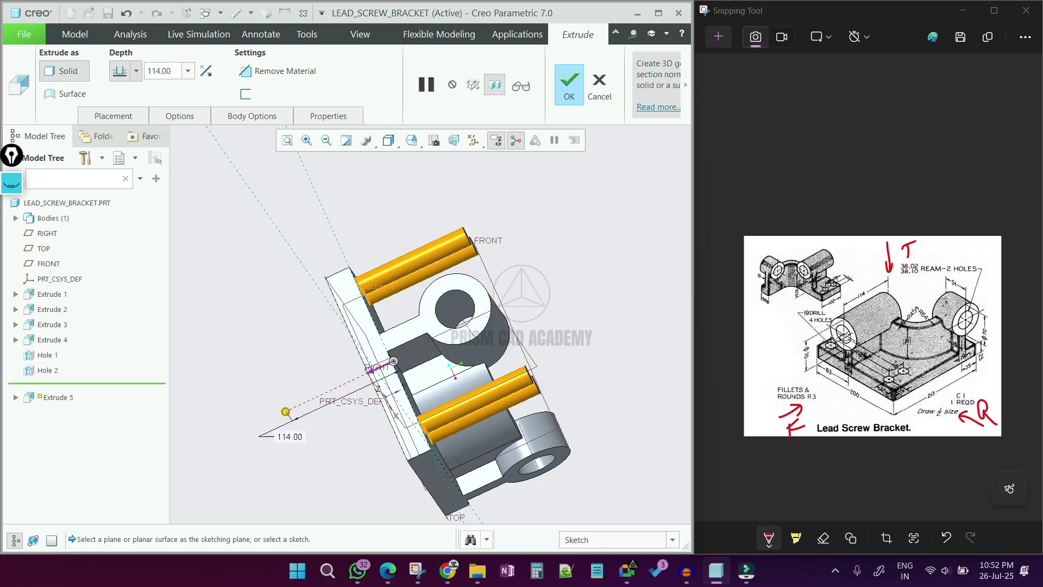
middle_drag(418, 351, 275, 374)
middle_click(276, 357)
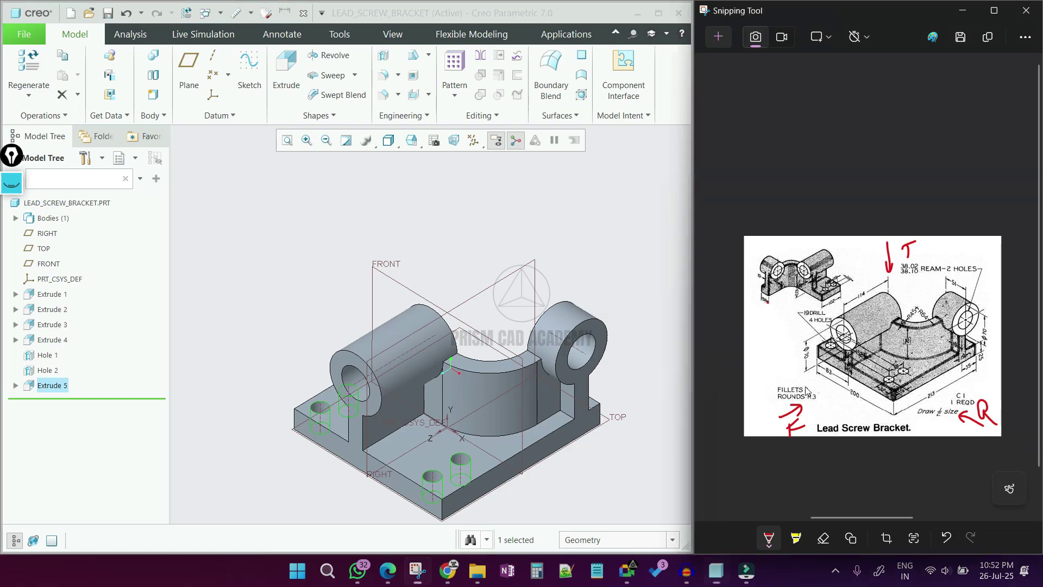
Step: Circle the R3 fillets note in the drawing and round the vertical corners between the curved web and both boss supports to 3 mm
mouse_move(815, 387)
mouse_down()
mouse_move(771, 387)
mouse_move(780, 405)
mouse_move(803, 406)
mouse_move(808, 390)
mouse_up()
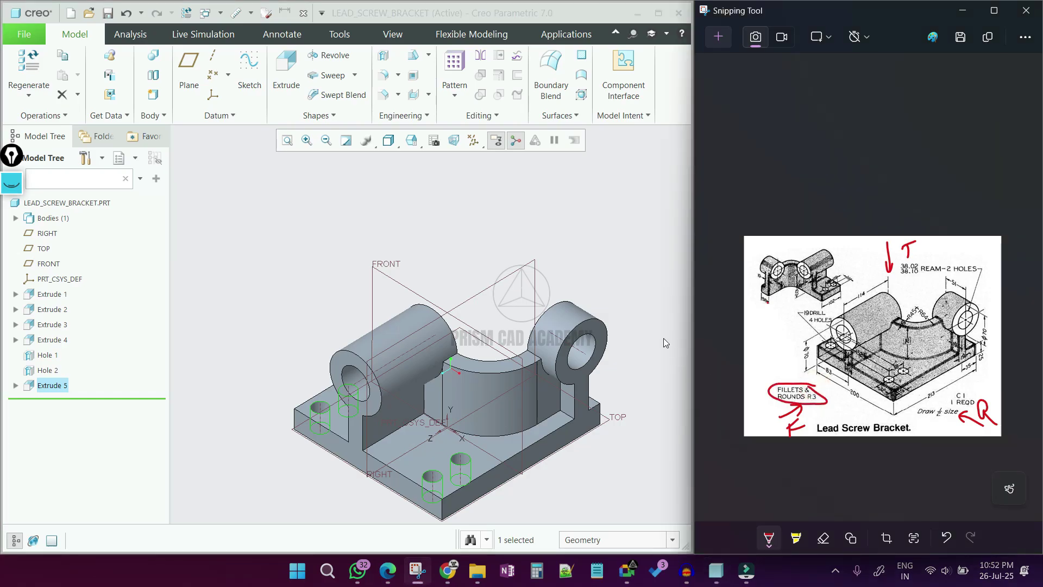
click(562, 227)
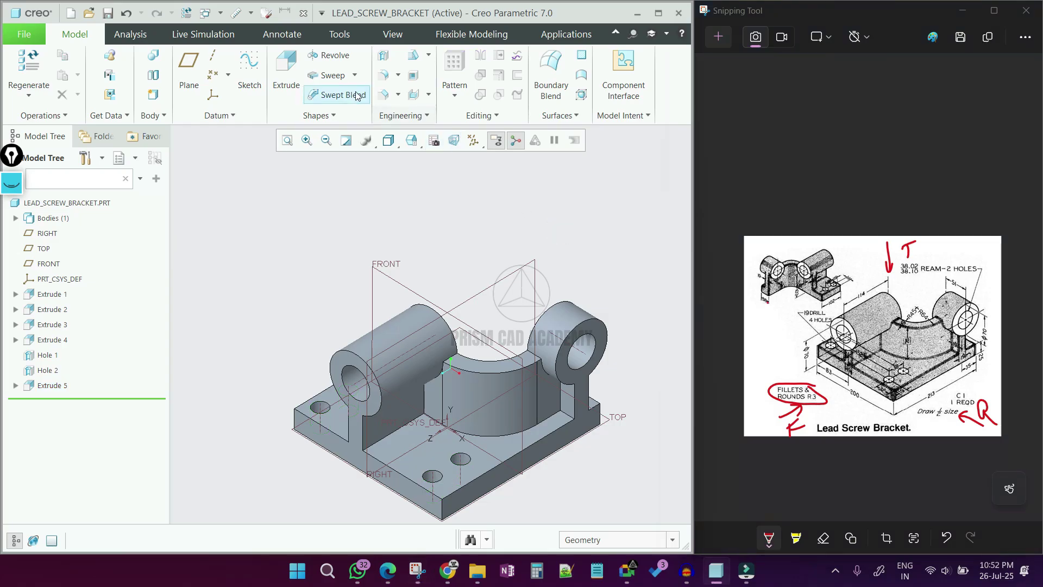
click(384, 75)
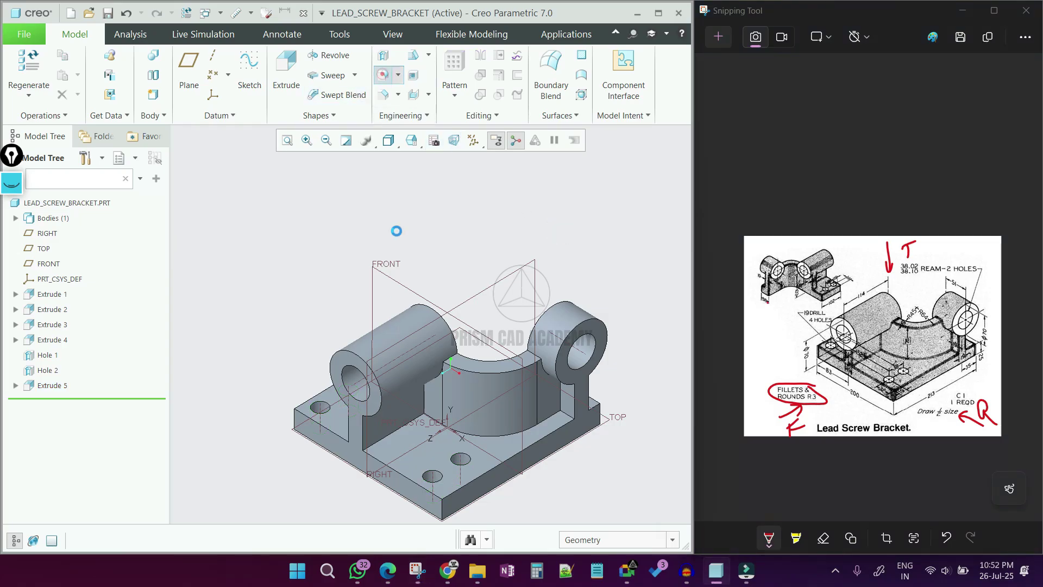
click(424, 421)
ctrl+click(561, 401)
double_click(153, 70)
text(3)
key(Return)
middle_click(526, 225)
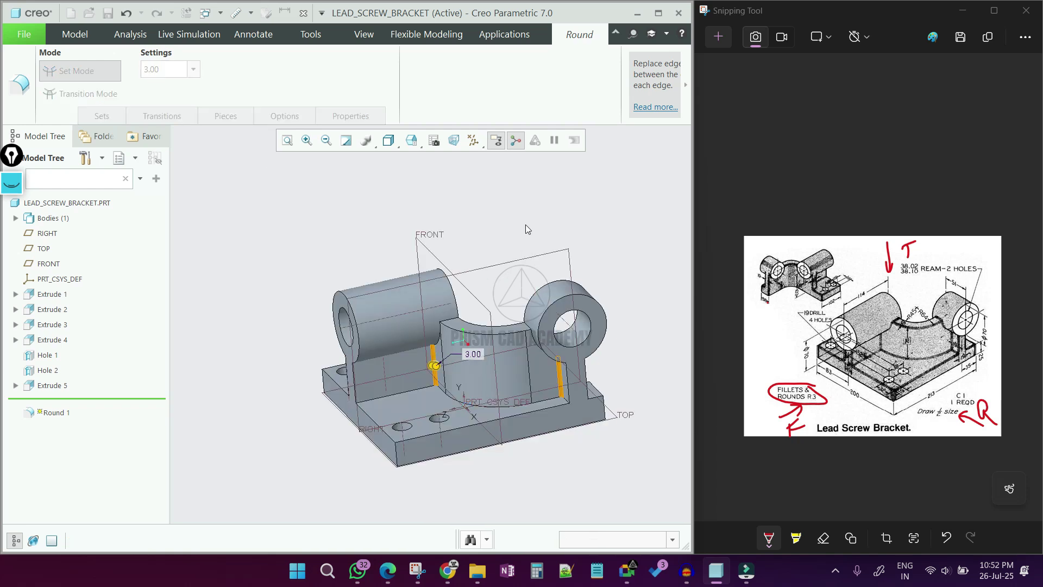
Step: Add 3 mm rounds to the curved web's top edge and to the edges where the web and boss supports meet the base plate
click(384, 76)
click(445, 327)
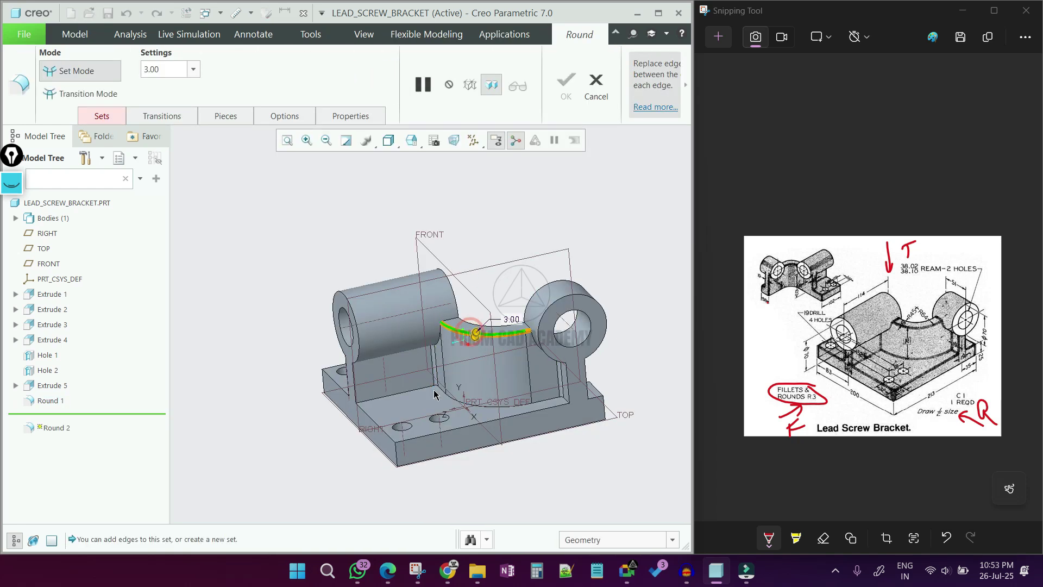
ctrl+click(435, 393)
middle_drag(440, 395, 501, 400)
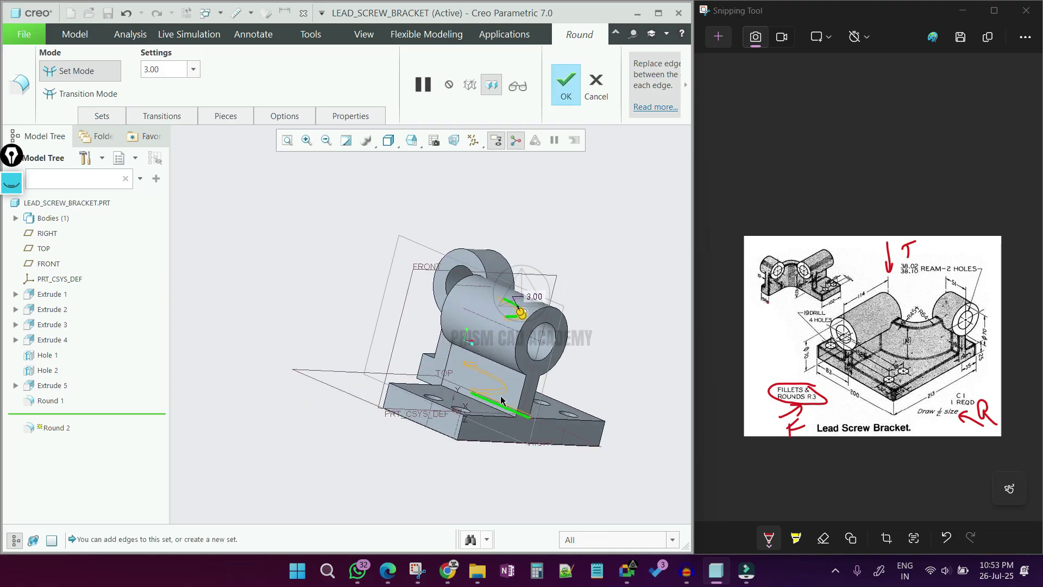
middle_drag(456, 395, 382, 399)
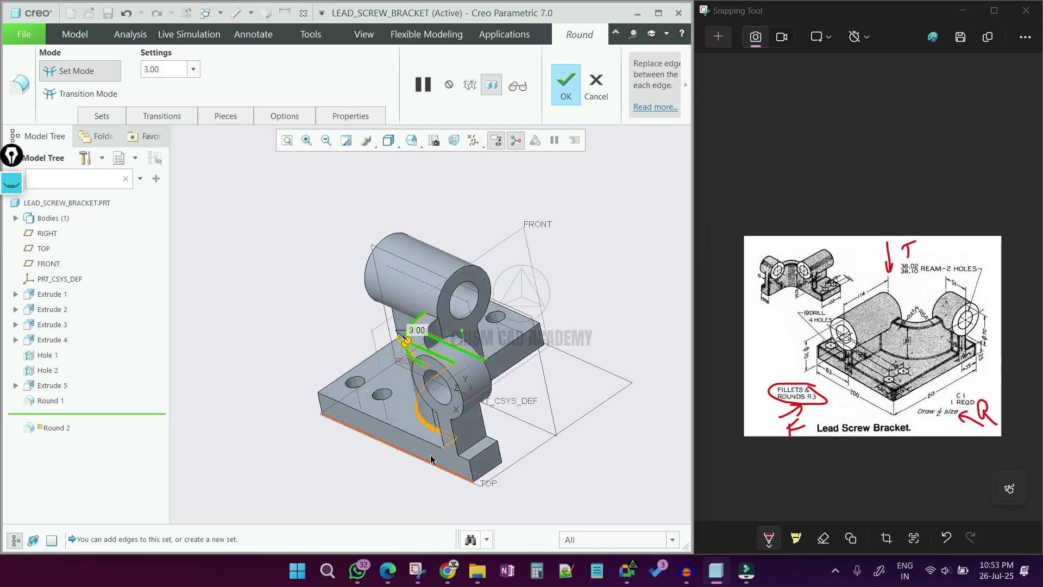
scroll(459, 460, down, 3)
ctrl+click(487, 447)
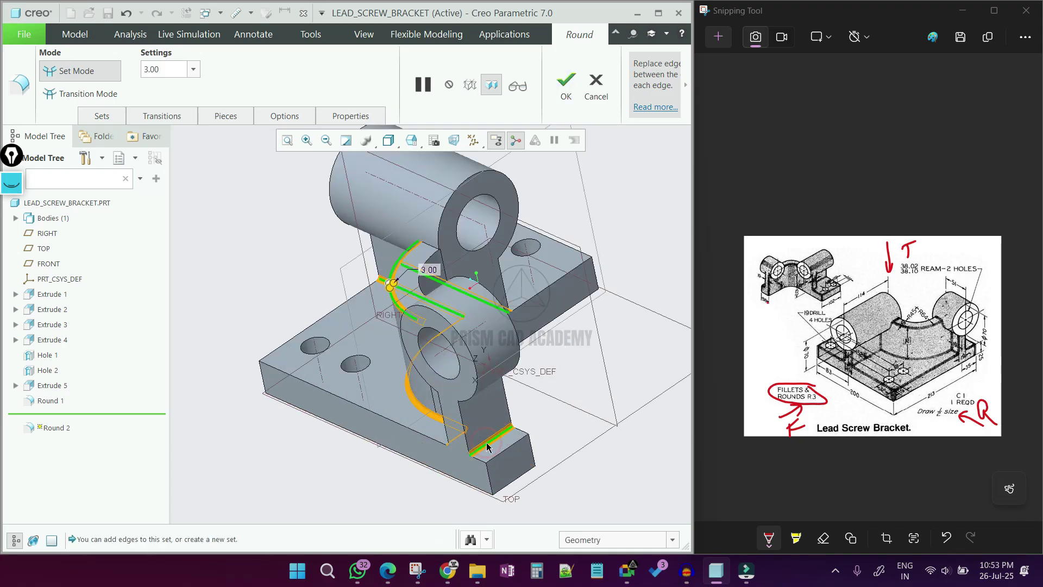
scroll(414, 432, up, 5)
middle_drag(418, 430, 533, 444)
click(533, 447)
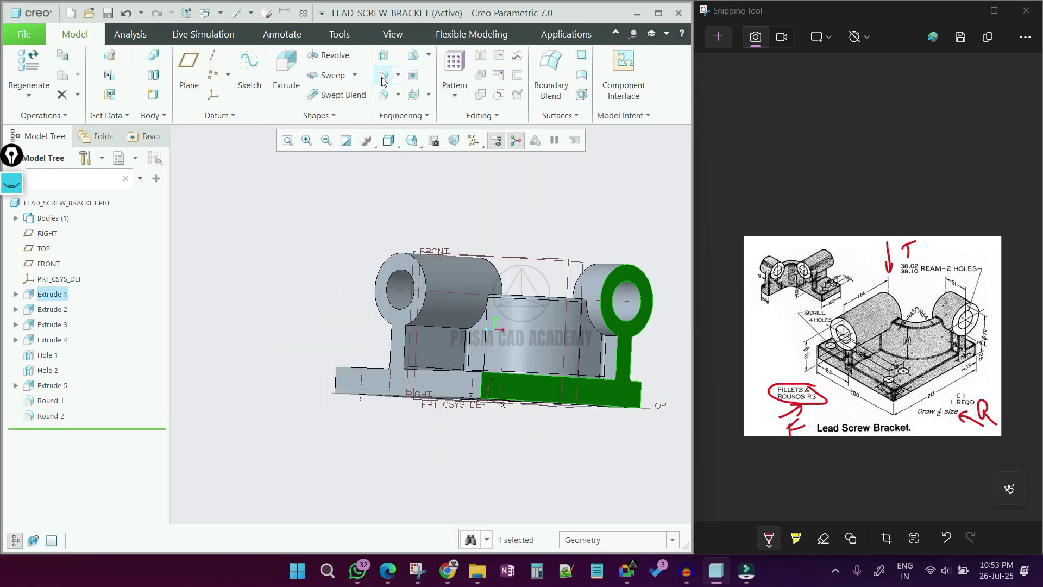
Step: Add 3 mm rounds along the edges where the bosses join their supports and the curved web, on both sides
click(382, 77)
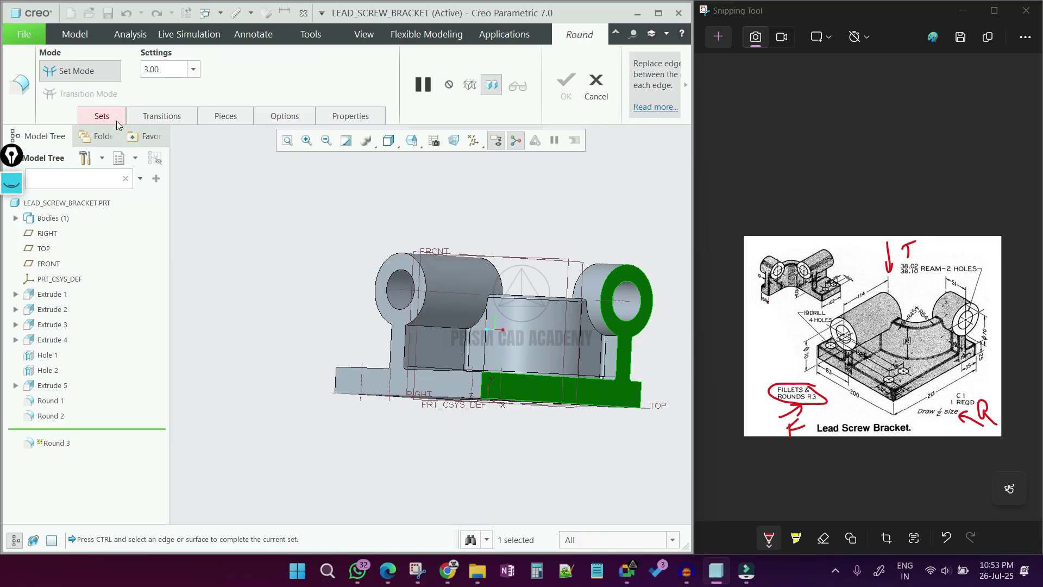
click(430, 327)
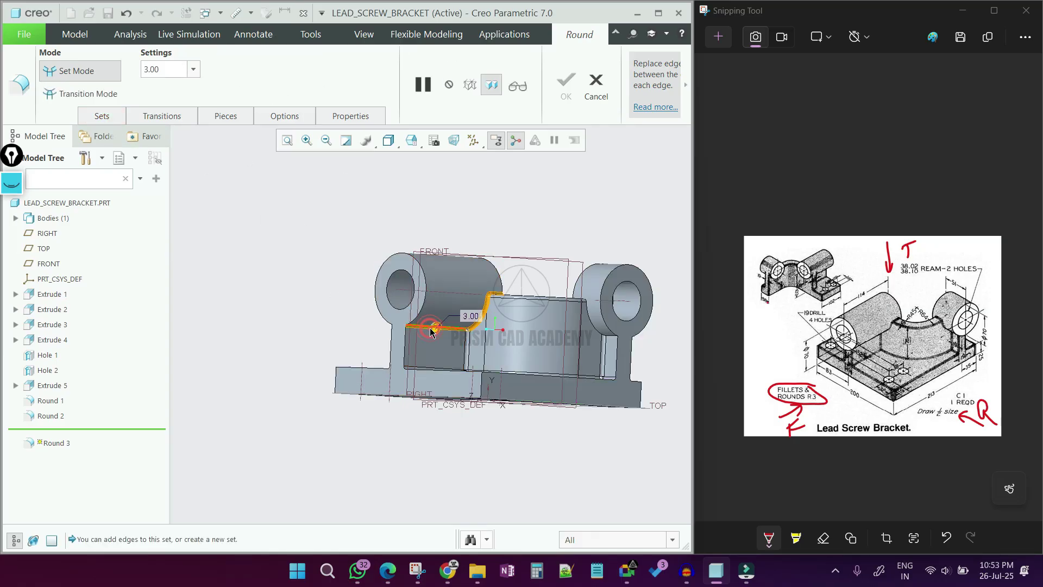
middle_drag(521, 328, 318, 278)
scroll(599, 331, down, 2)
ctrl+click(590, 331)
middle_drag(380, 337, 526, 374)
scroll(456, 339, down, 3)
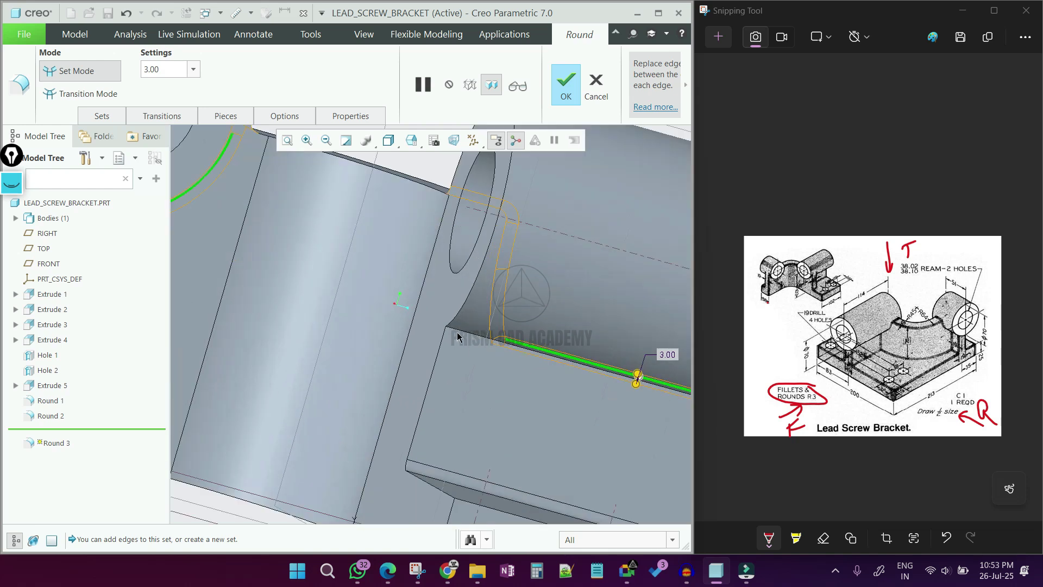
click(460, 329)
scroll(460, 342, up, 5)
middle_drag(423, 334, 420, 380)
middle_click(296, 320)
click(282, 321)
scroll(457, 365, up, 5)
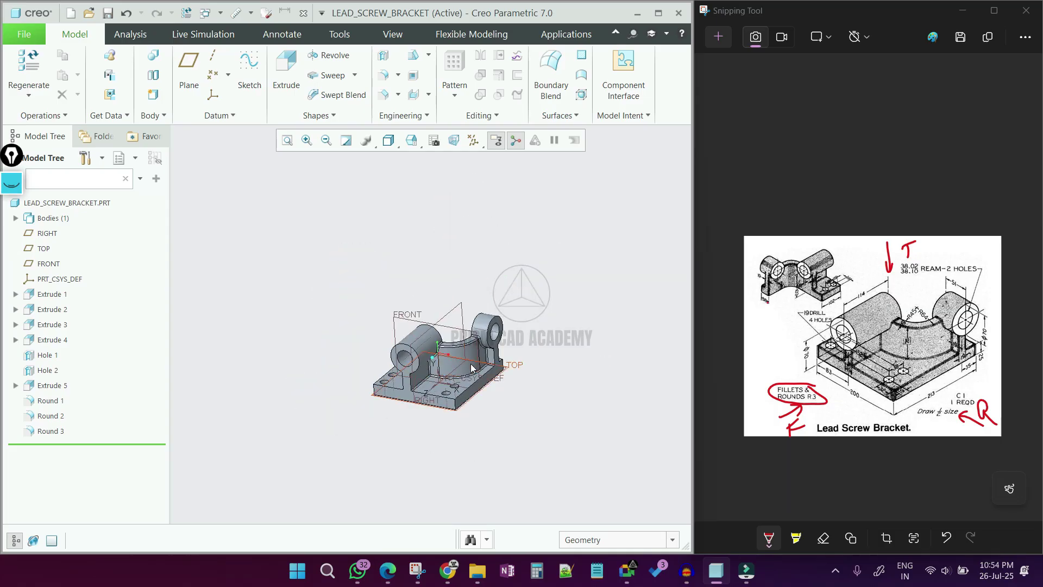
Step: Restore the default orientation and hide all datum features and the spin center
key(ctrl+d)
scroll(458, 362, up, 5)
middle_drag(433, 362, 462, 388)
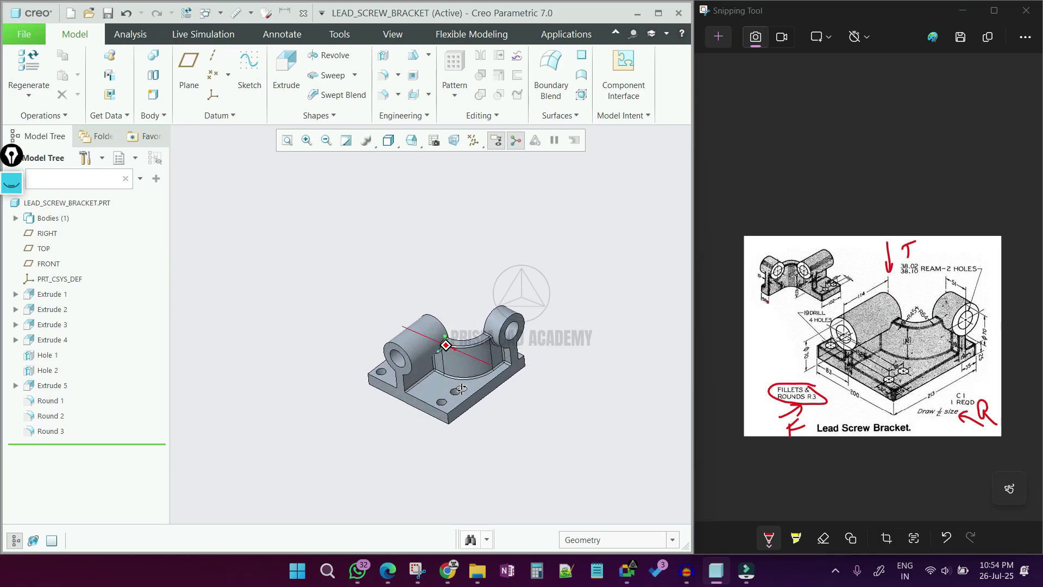
key(ctrl+d)
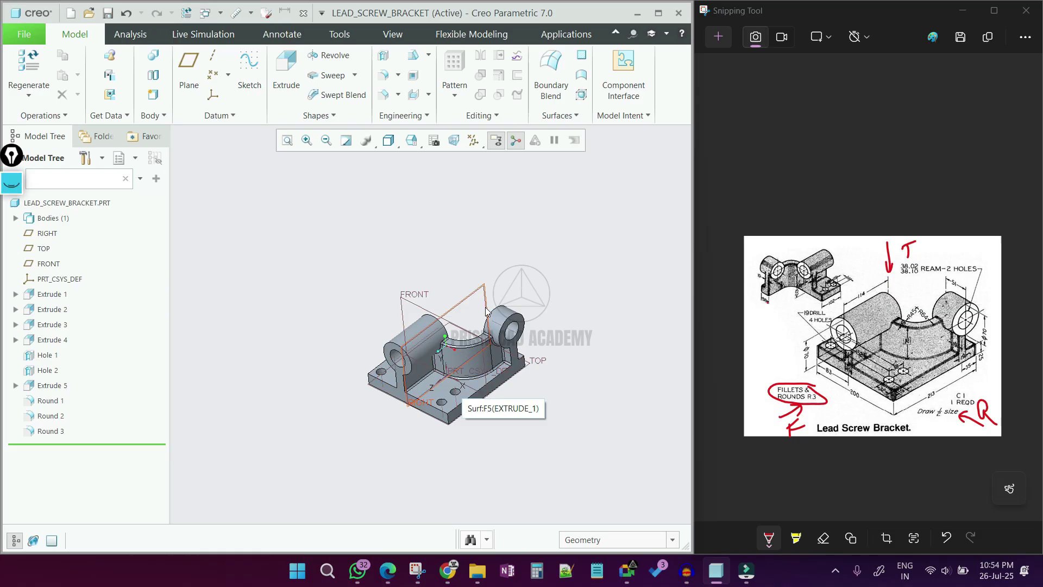
click(474, 140)
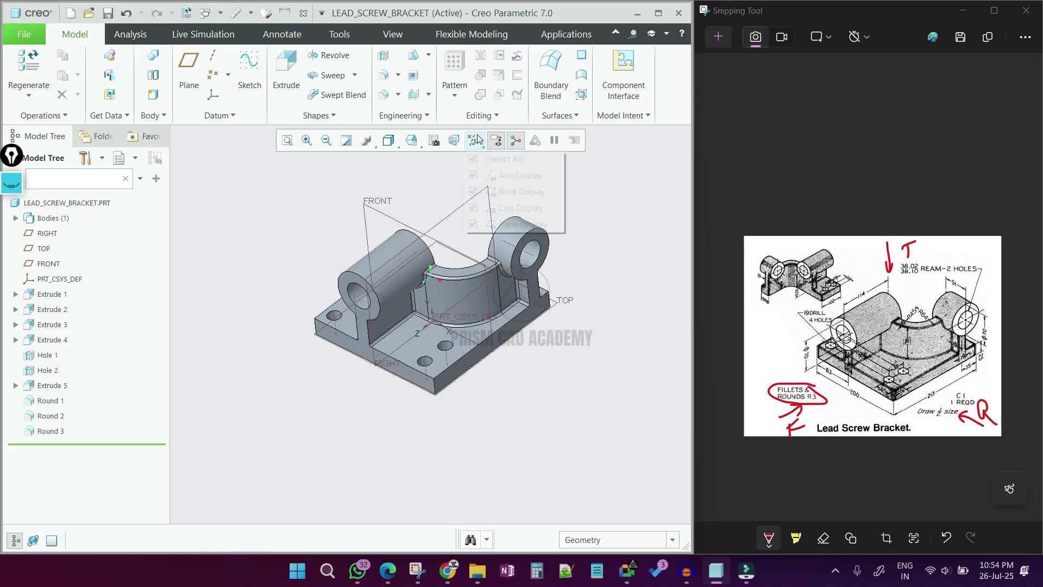
click(473, 158)
click(632, 318)
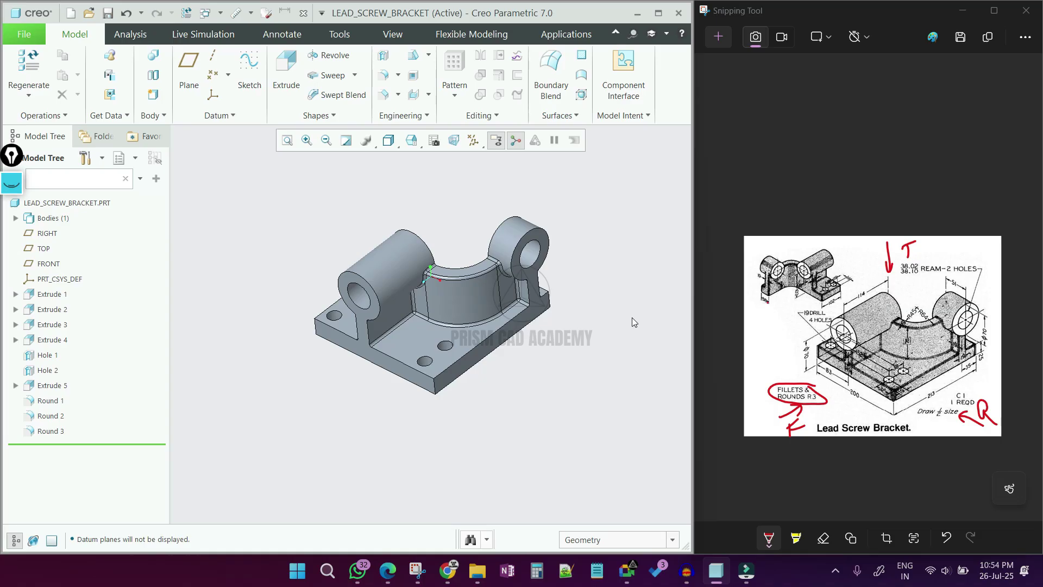
click(516, 142)
click(617, 245)
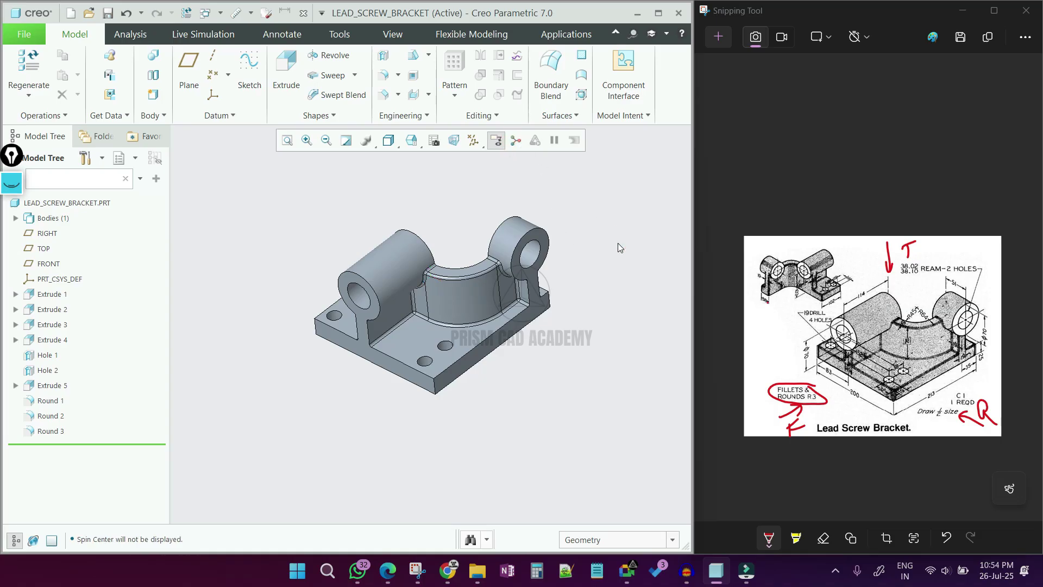